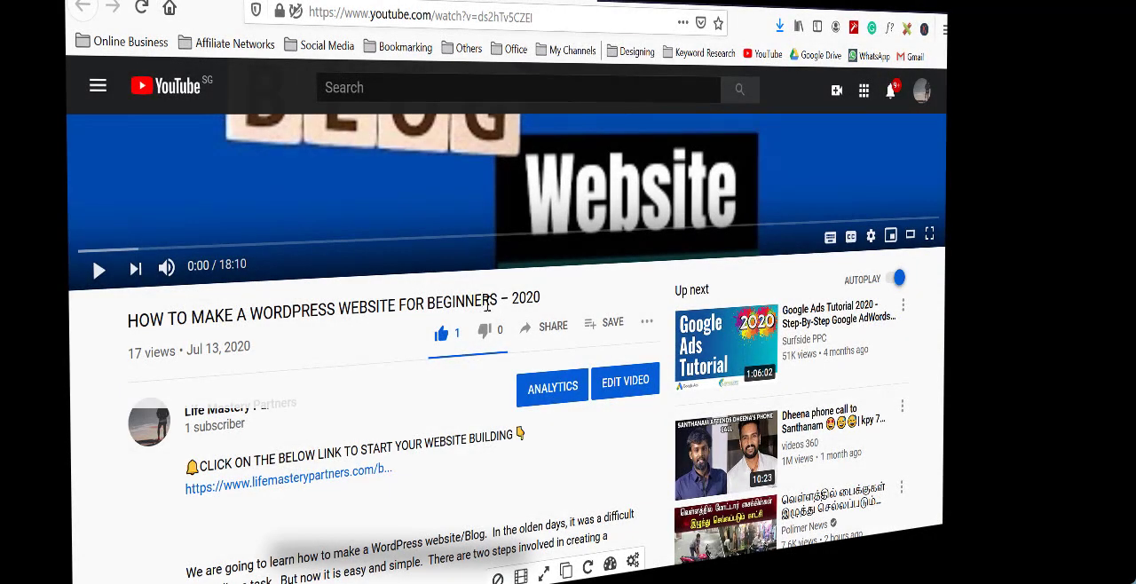
- Open Bluehost from the link in the video description and select the Basic shared hosting plan
{"action": "left_click", "coordinate": [294, 484]}
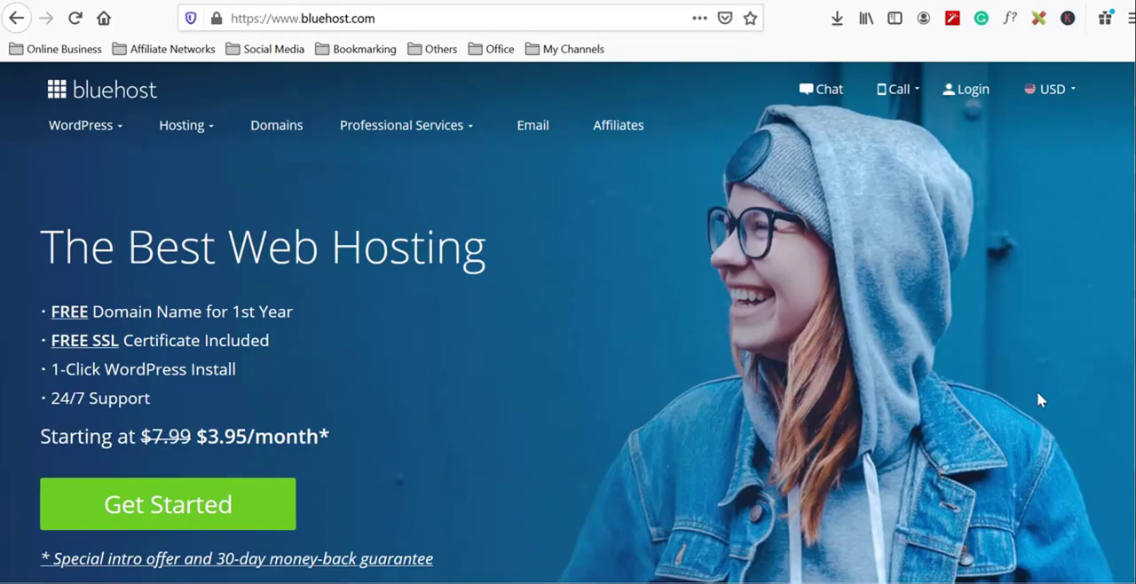
{"action": "left_click", "coordinate": [215, 504]}
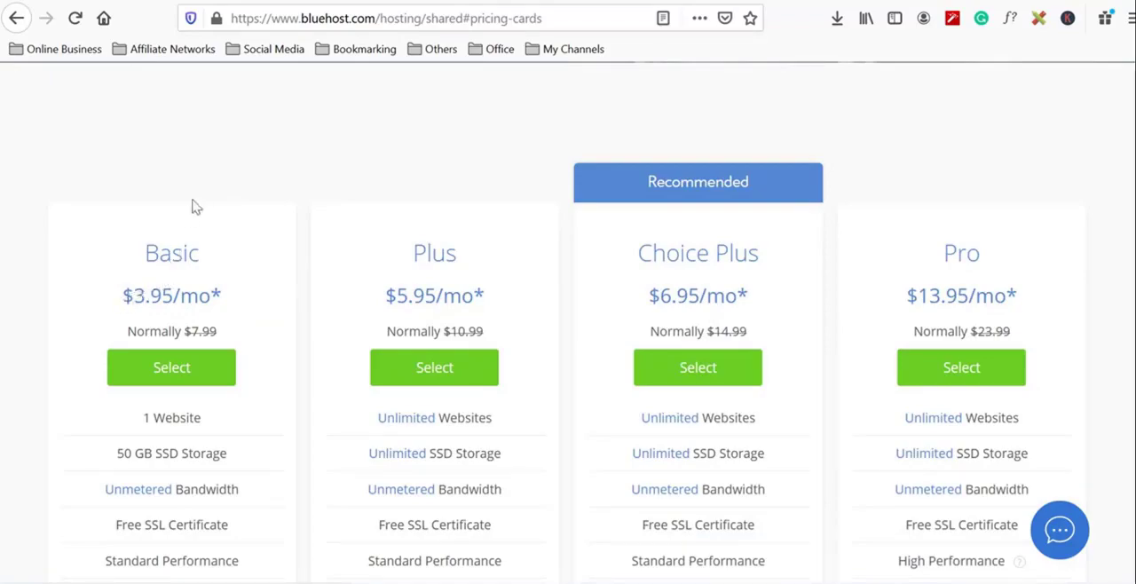
{"action": "scroll", "coordinate": [196, 207], "scroll_direction": "down", "scroll_amount": 4}
{"action": "scroll", "coordinate": [199, 215], "scroll_direction": "up", "scroll_amount": 2}
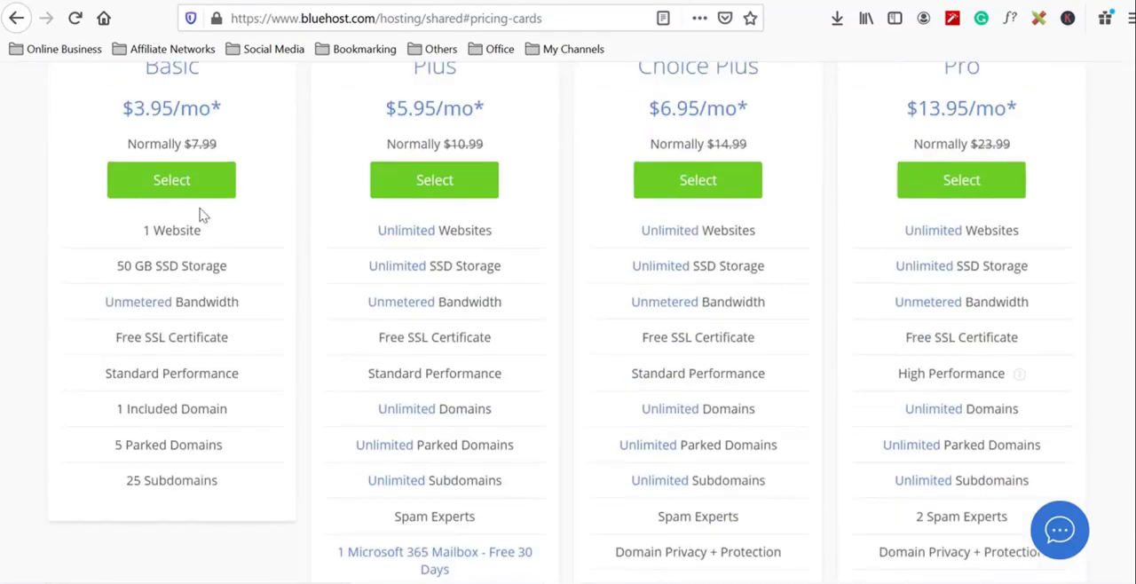
{"action": "left_click", "coordinate": [182, 186]}
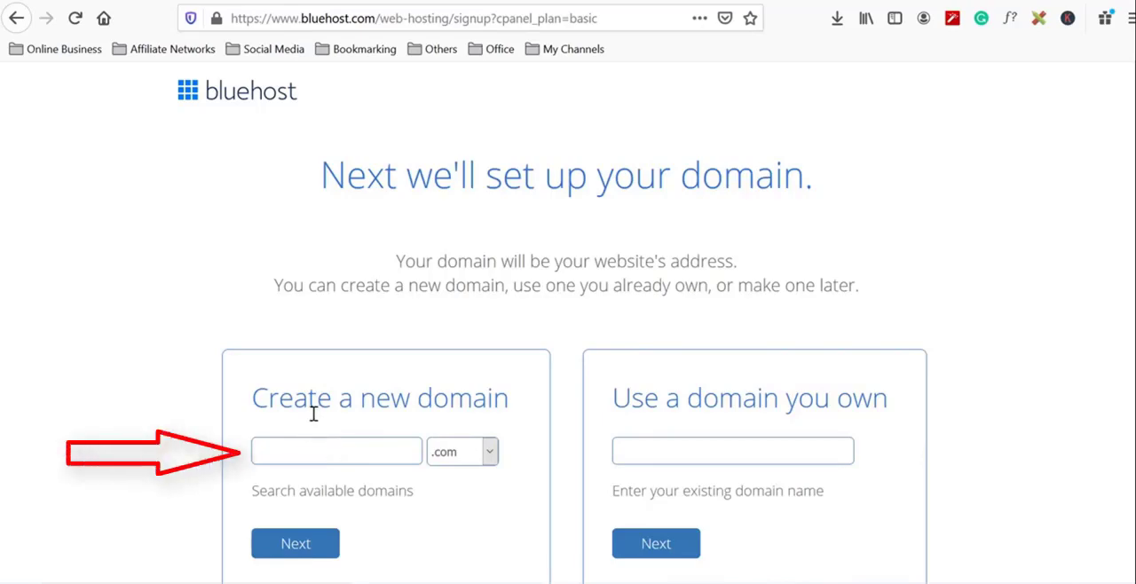
- Try healthmastery and projecthealthmastery as new .com domains, and settle on projecthealthmasterypartners.com
{"action": "scroll", "coordinate": [1069, 537], "scroll_direction": "down", "scroll_amount": 1}
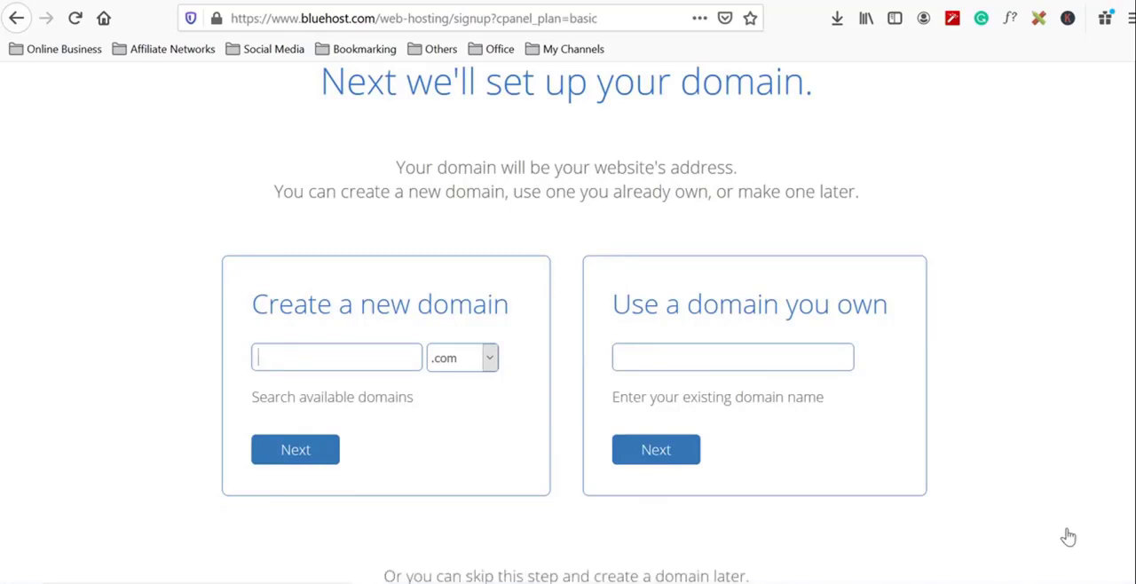
{"action": "type", "text": "healthmastery"}
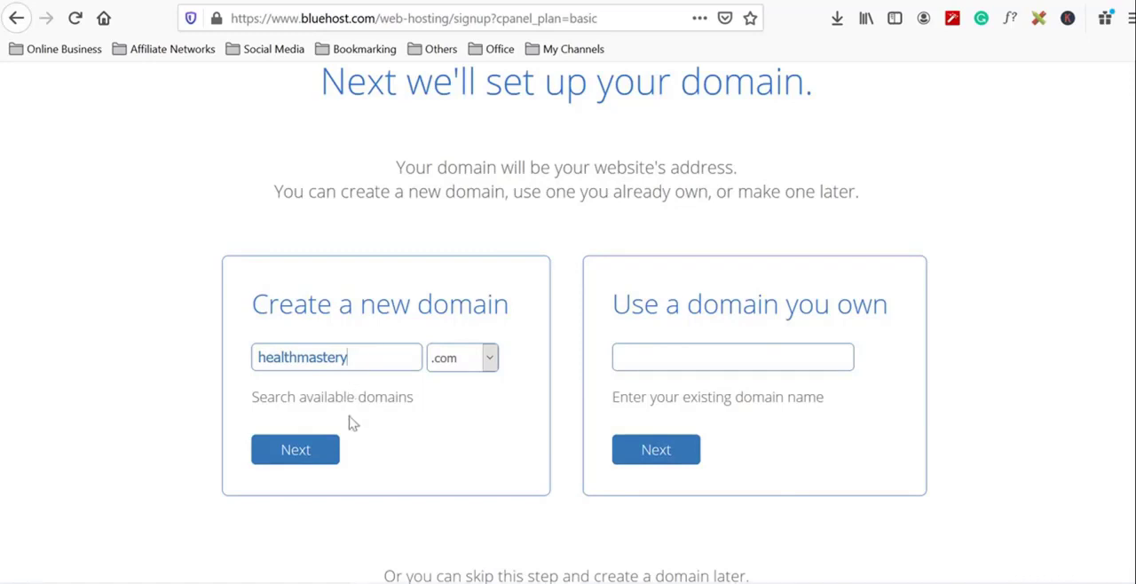
{"action": "left_click", "coordinate": [314, 455]}
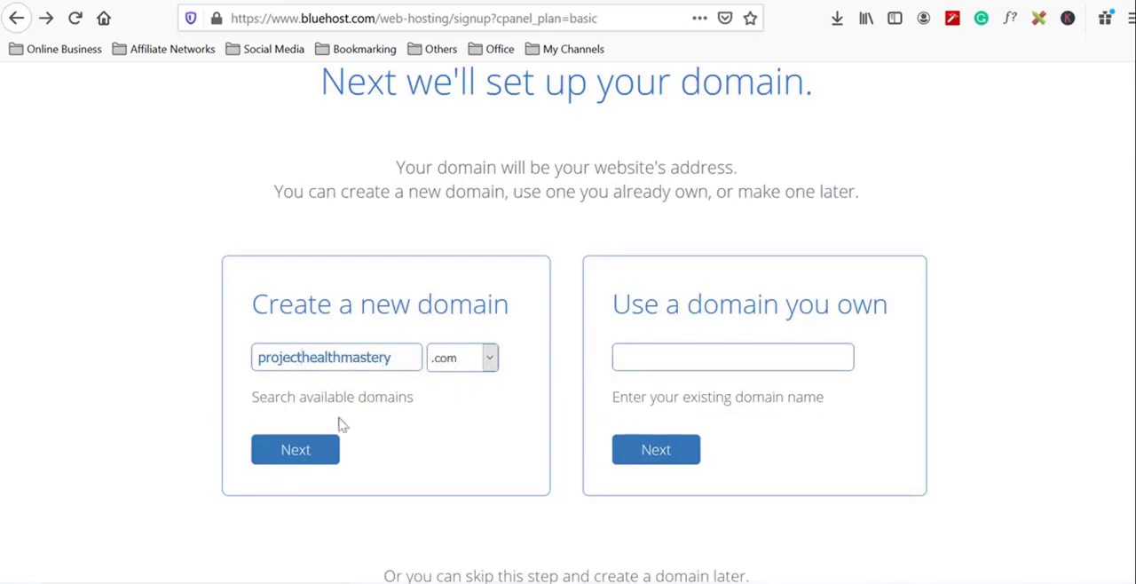
{"action": "left_click", "coordinate": [321, 449]}
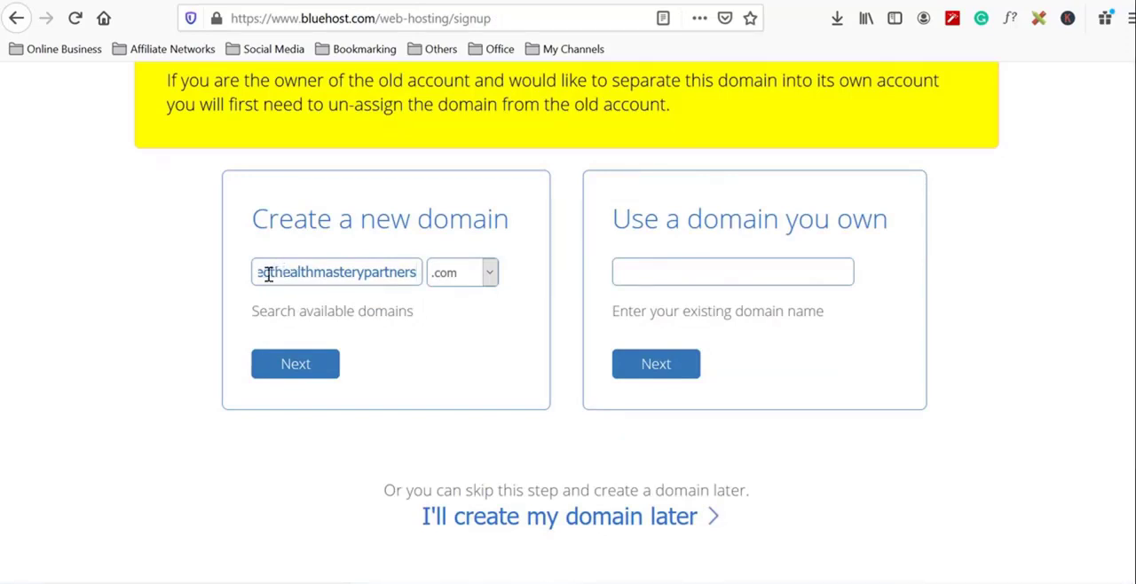
{"action": "left_click", "coordinate": [308, 372]}
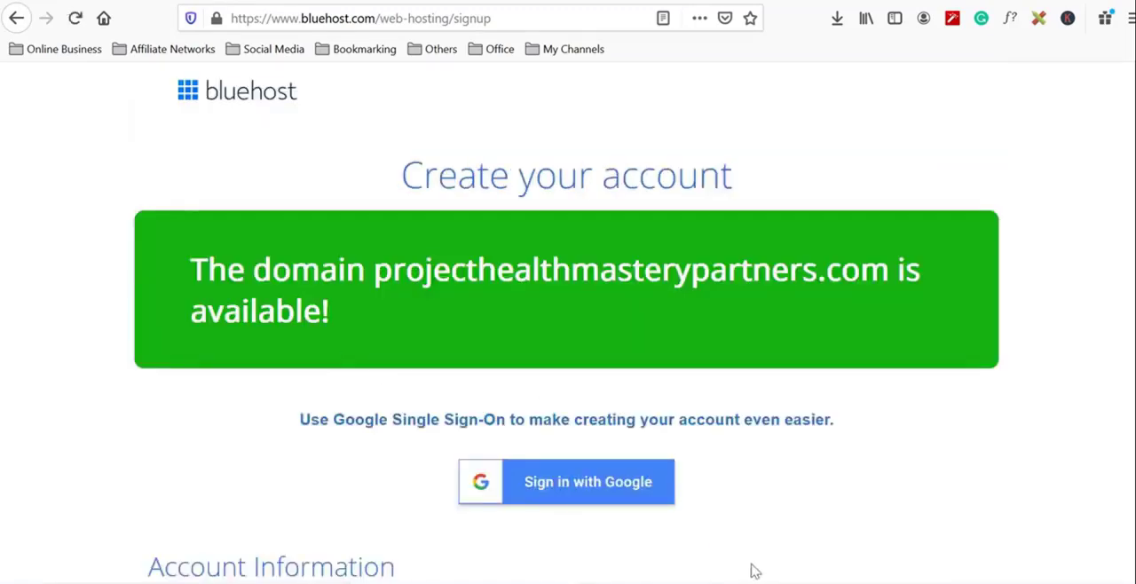
- Choose the Basic 36 Month Price account plan in the package information
{"action": "scroll", "coordinate": [751, 571], "scroll_direction": "down", "scroll_amount": 5}
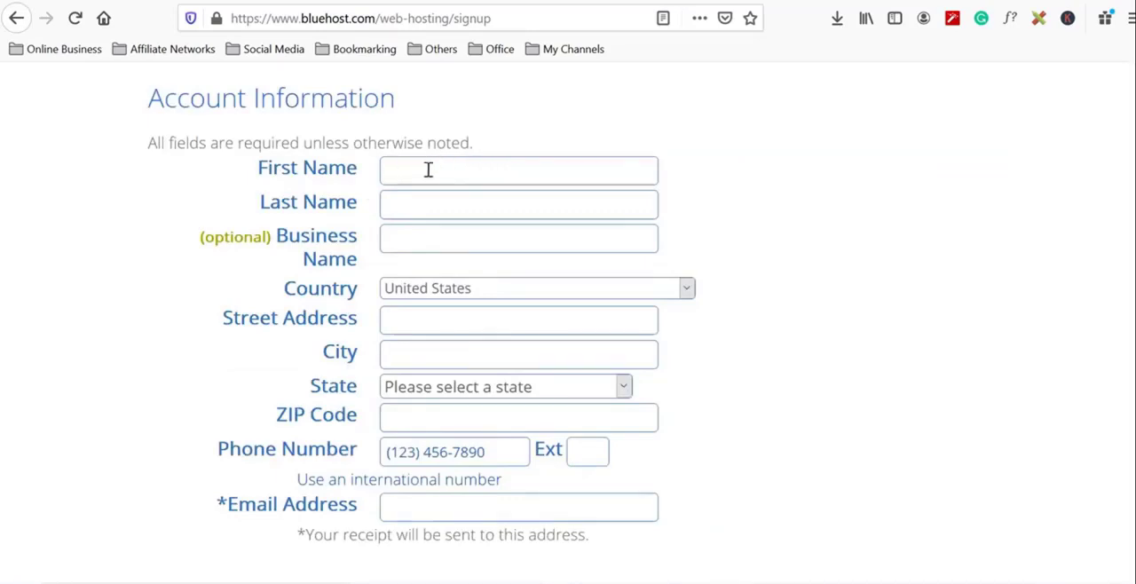
{"action": "scroll", "coordinate": [467, 192], "scroll_direction": "down", "scroll_amount": 5}
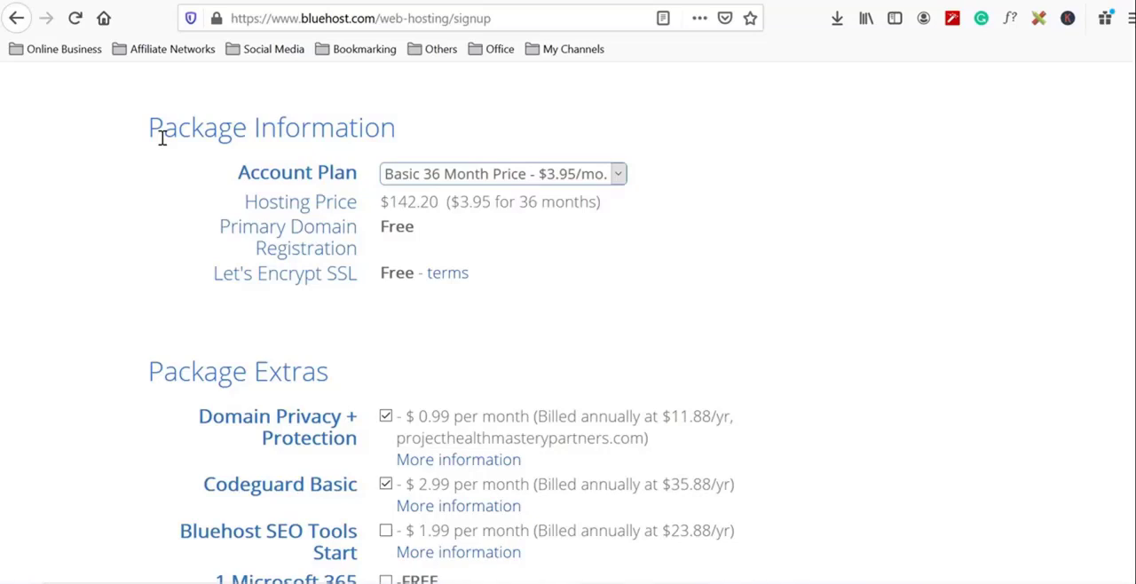
{"action": "key", "text": "space"}
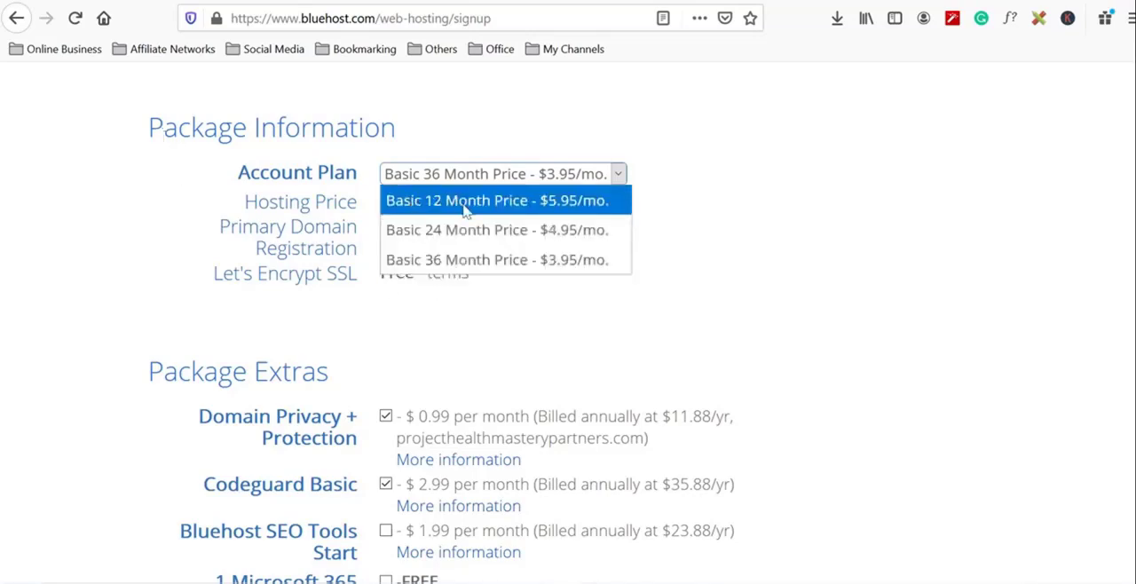
{"action": "left_click", "coordinate": [504, 260]}
- Remove the Domain Privacy + Protection, Codeguard Basic and SiteLock Security - Essential extras from the package
{"action": "scroll", "coordinate": [506, 262], "scroll_direction": "down", "scroll_amount": 3}
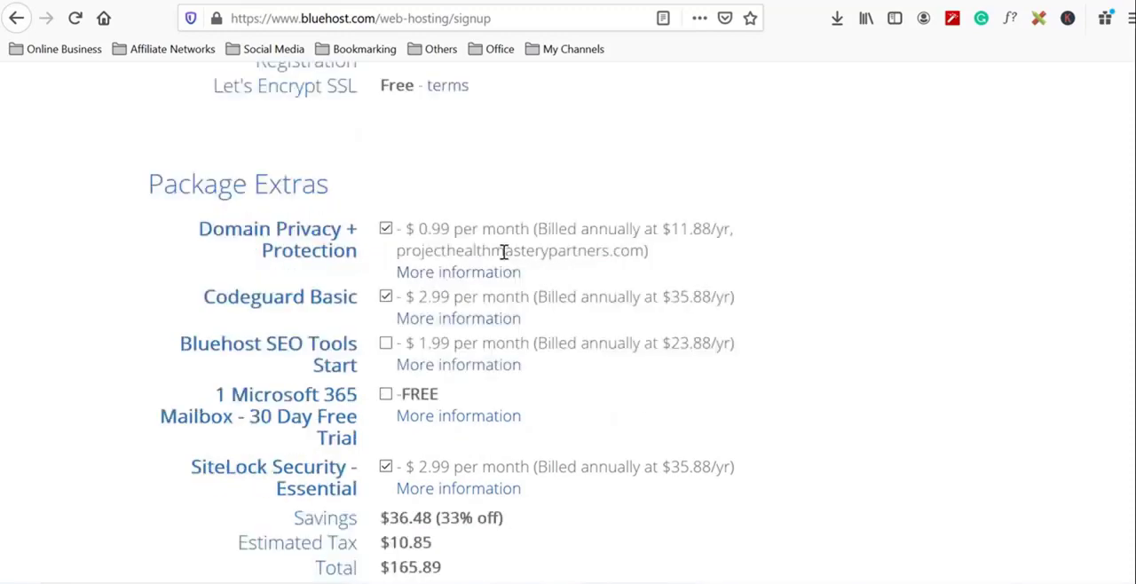
{"action": "left_click", "coordinate": [386, 230]}
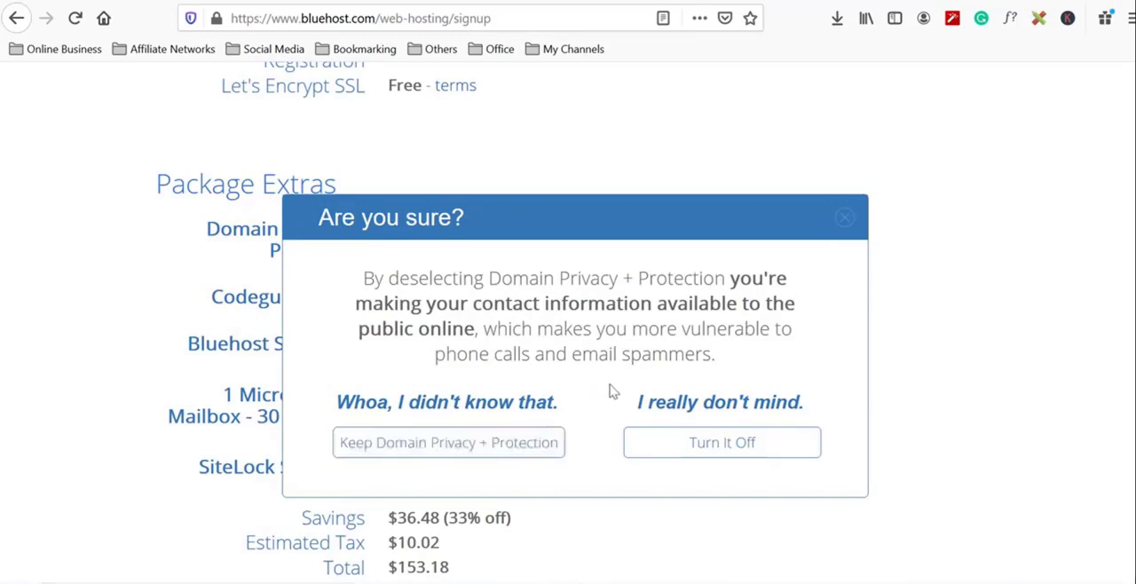
{"action": "left_click", "coordinate": [674, 445]}
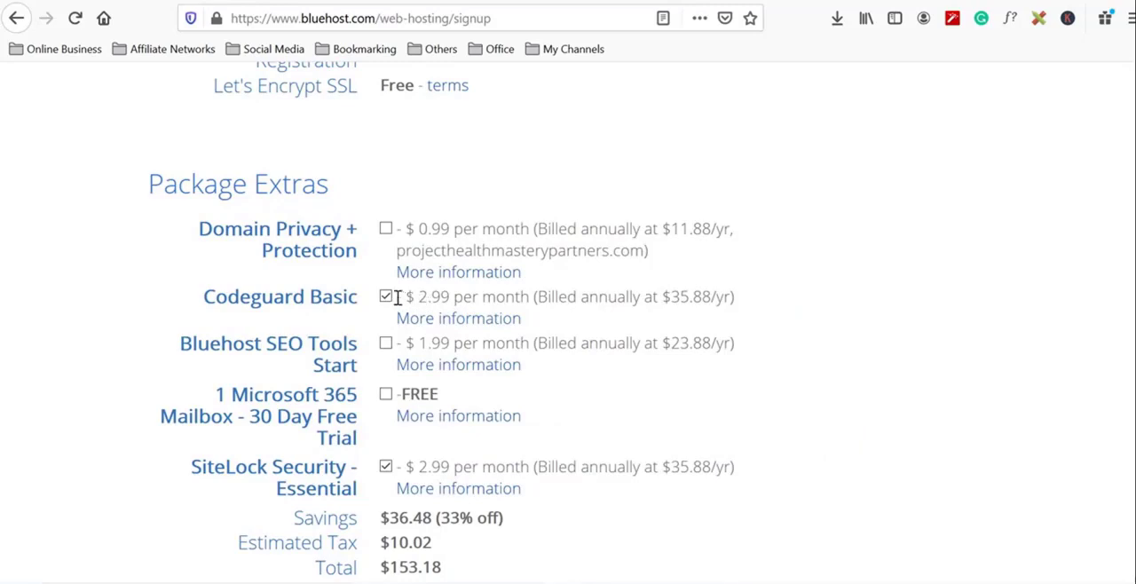
{"action": "left_click", "coordinate": [386, 297]}
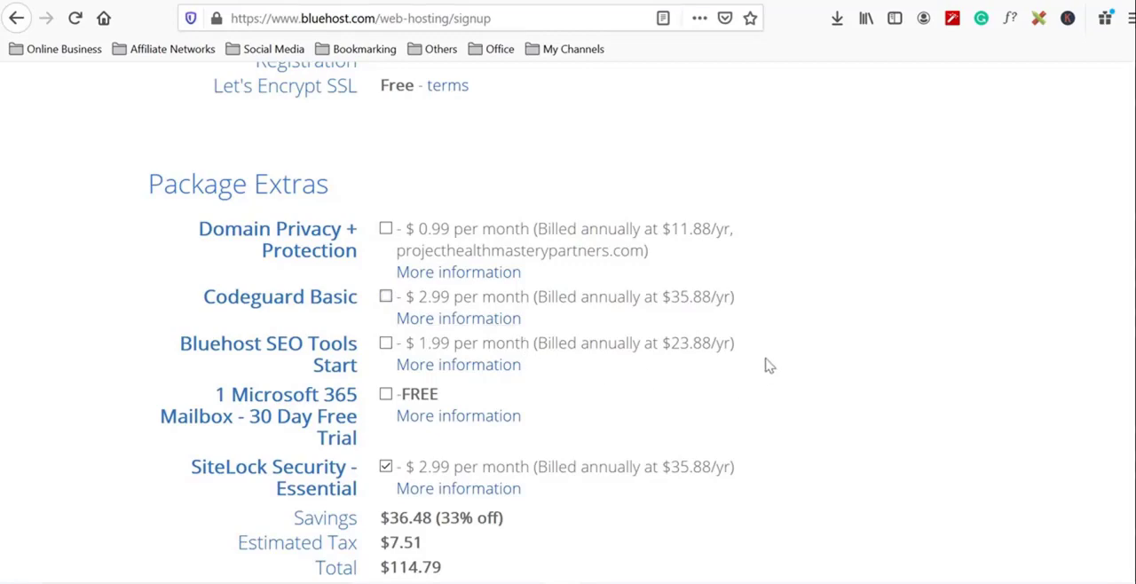
{"action": "scroll", "coordinate": [764, 364], "scroll_direction": "down", "scroll_amount": 2}
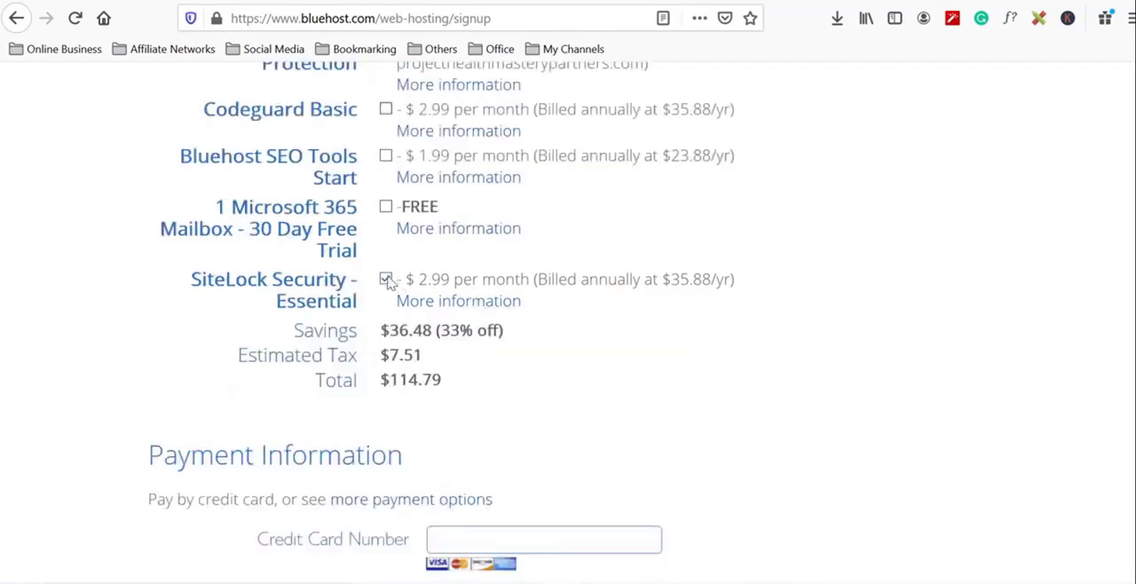
{"action": "left_click", "coordinate": [386, 280]}
- Agree to Bluehost's Terms of Service, Cancellation Policy and Privacy Policy, and submit the hosting order
{"action": "scroll", "coordinate": [852, 368], "scroll_direction": "down", "scroll_amount": 3}
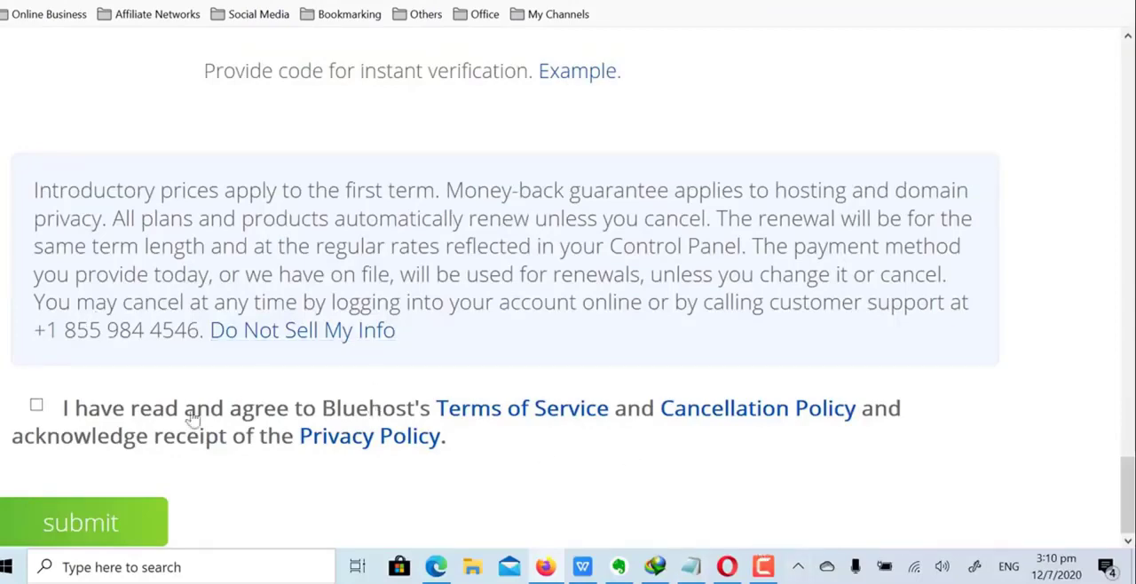
{"action": "left_click", "coordinate": [38, 406]}
{"action": "left_click", "coordinate": [106, 523]}
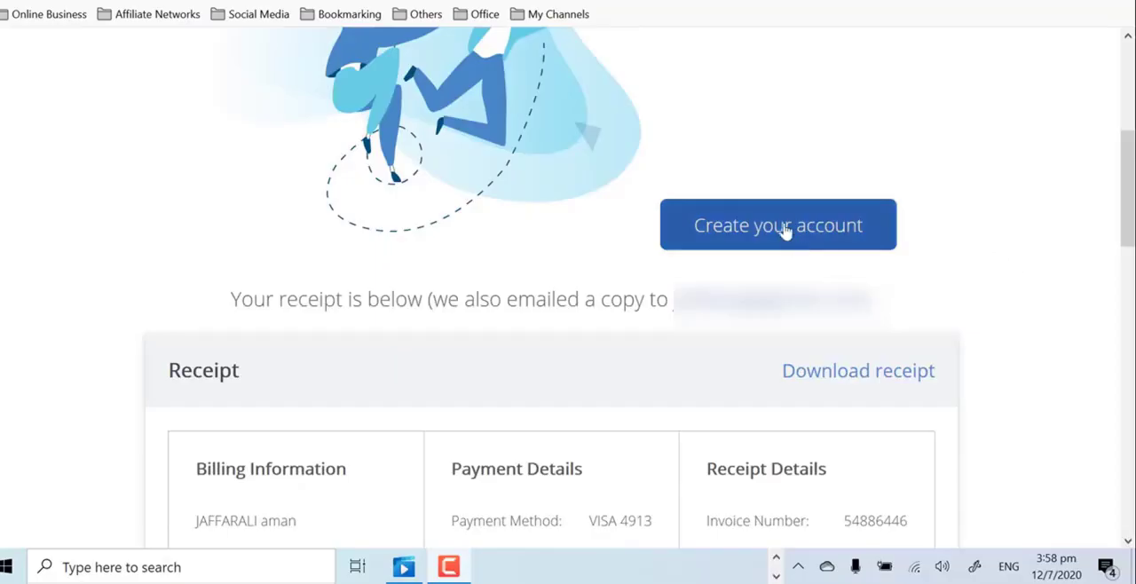
- Create the Bluehost account with a new account password entered twice, accepting the Privacy Policy and Terms of Service
{"action": "left_click", "coordinate": [779, 229]}
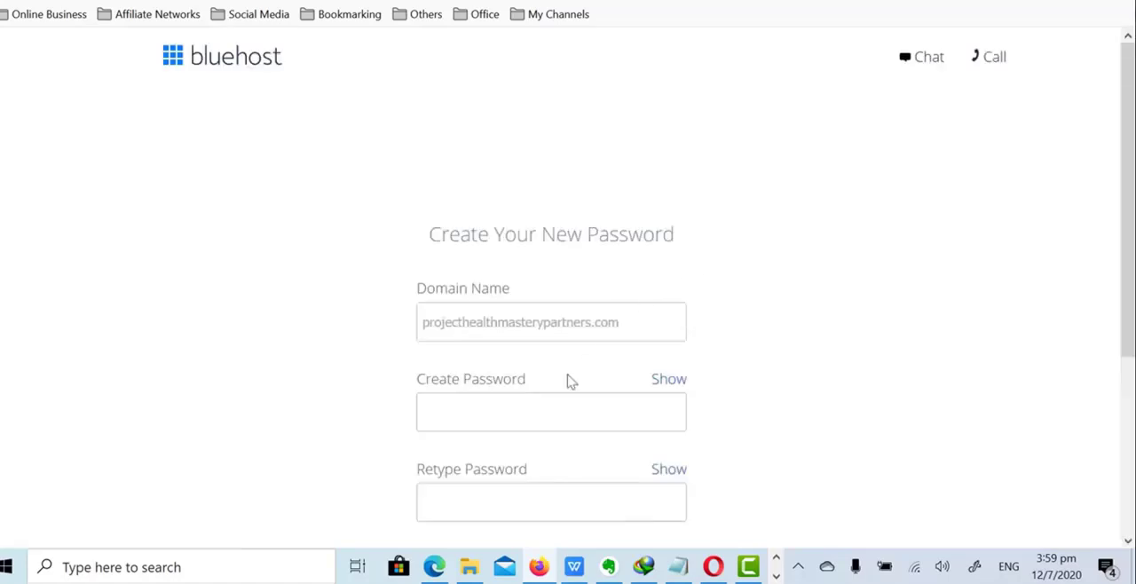
{"action": "left_click", "coordinate": [486, 402]}
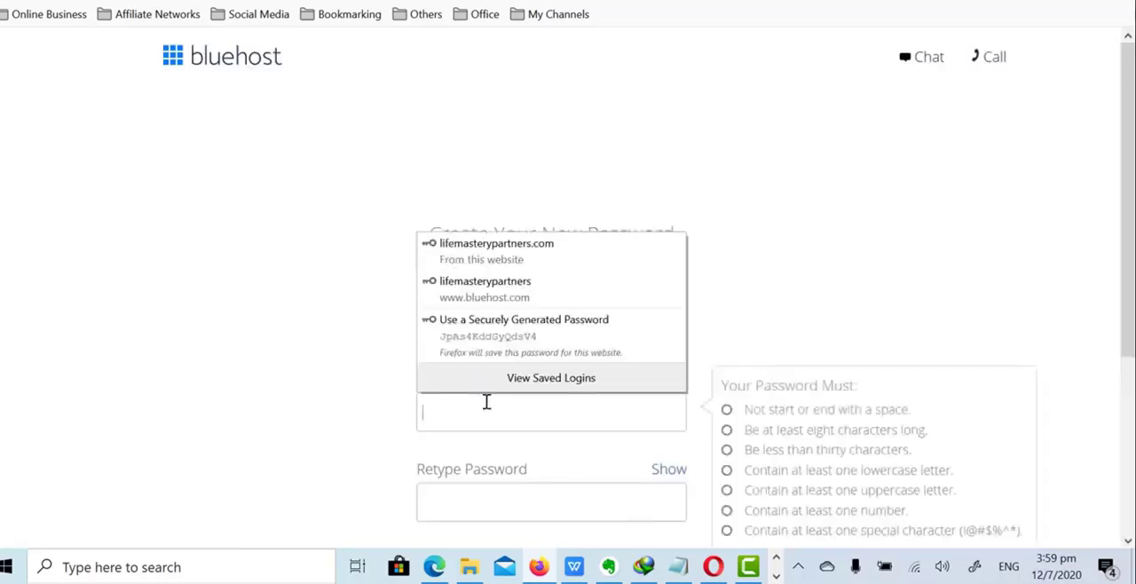
{"action": "left_click", "coordinate": [852, 241]}
{"action": "scroll", "coordinate": [566, 239], "scroll_direction": "down", "scroll_amount": 2}
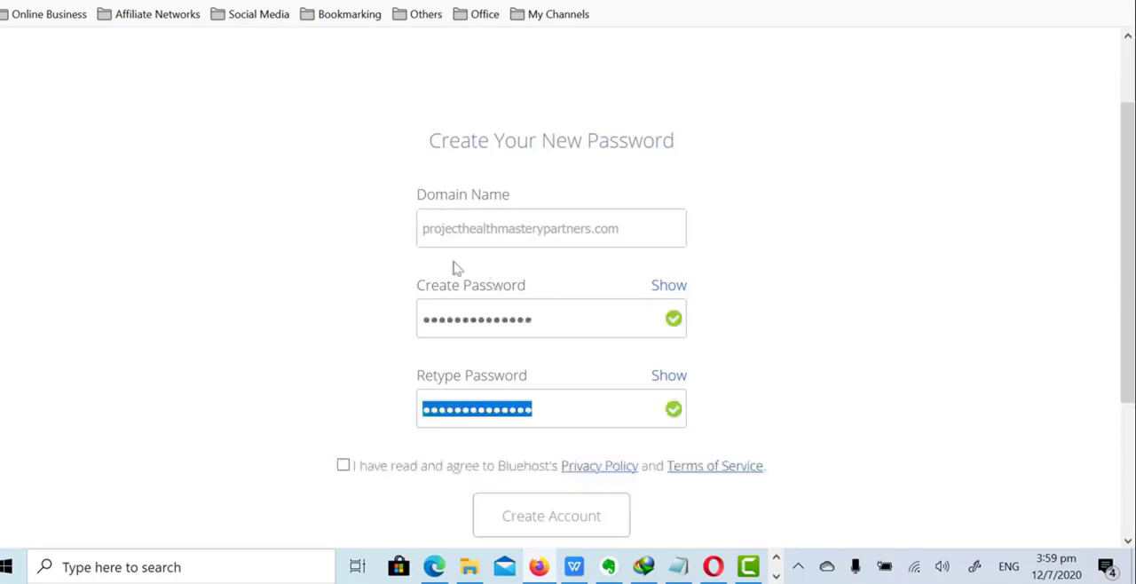
{"action": "left_click", "coordinate": [344, 464]}
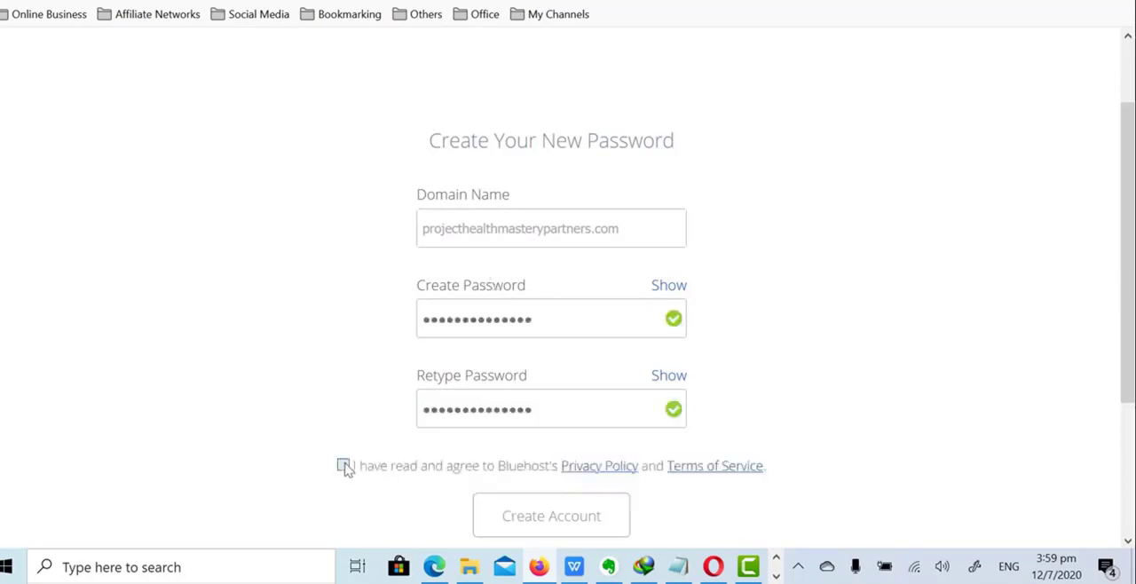
{"action": "left_click", "coordinate": [527, 524]}
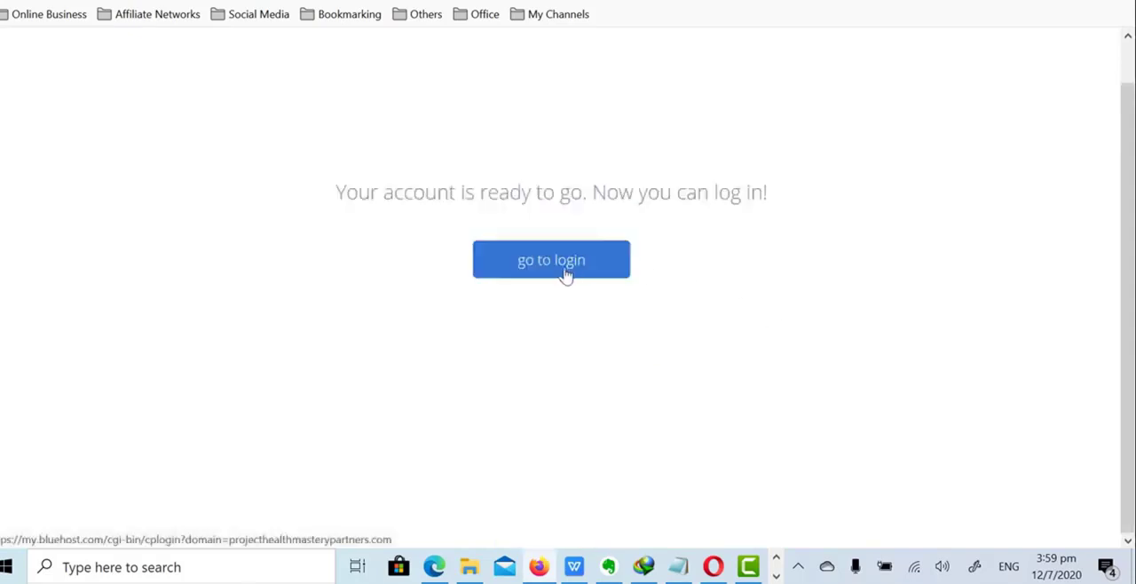
- Log in to the new account with the domain projecthealthmasterypartners.com and the account password
{"action": "left_click", "coordinate": [565, 272]}
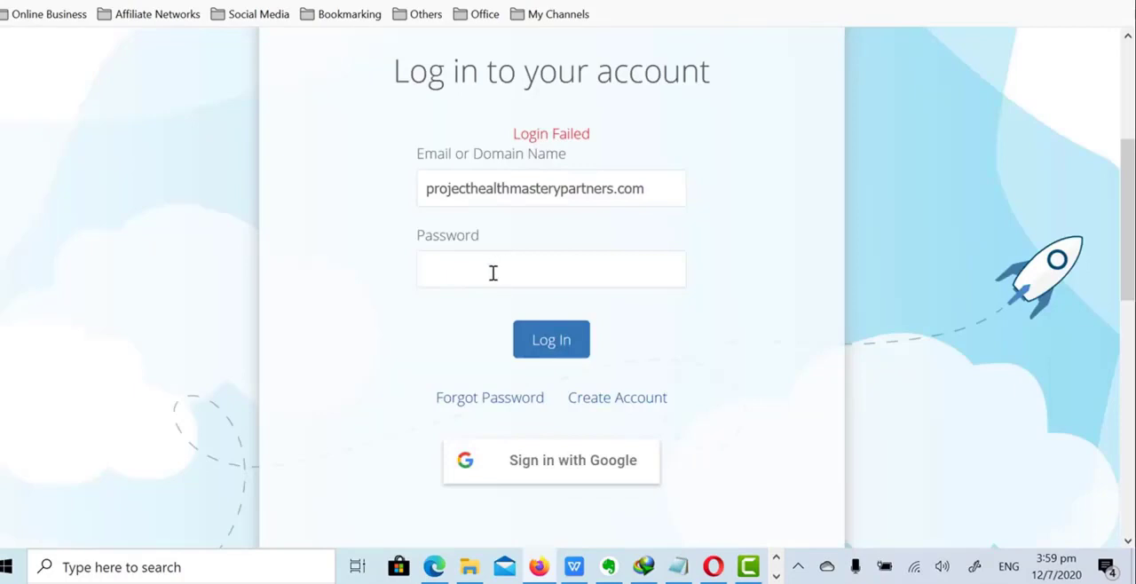
{"action": "left_click", "coordinate": [494, 273]}
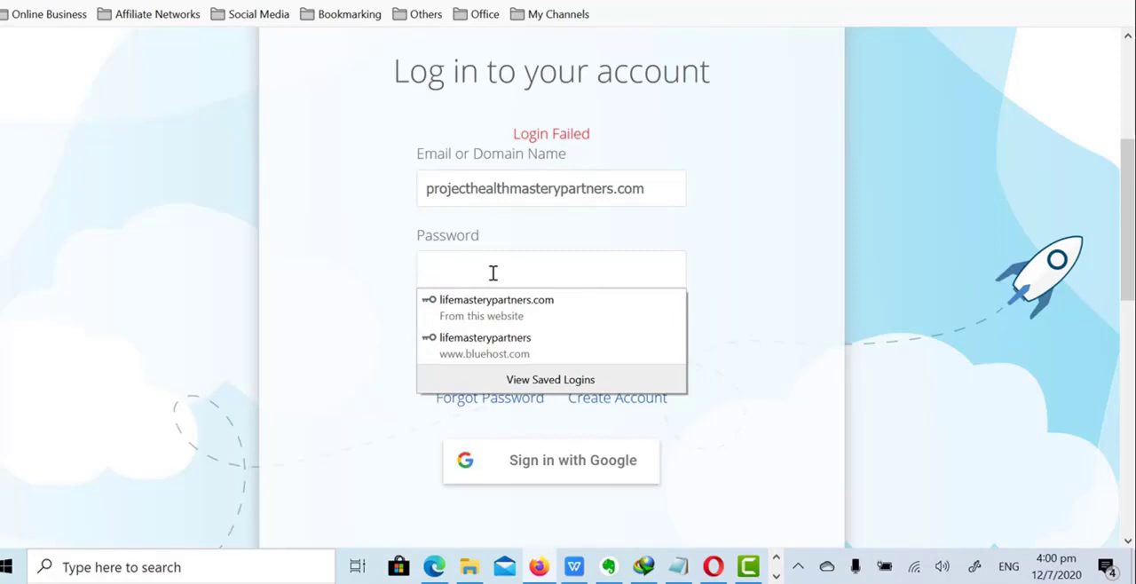
{"action": "type", "text": "••••••••••••••"}
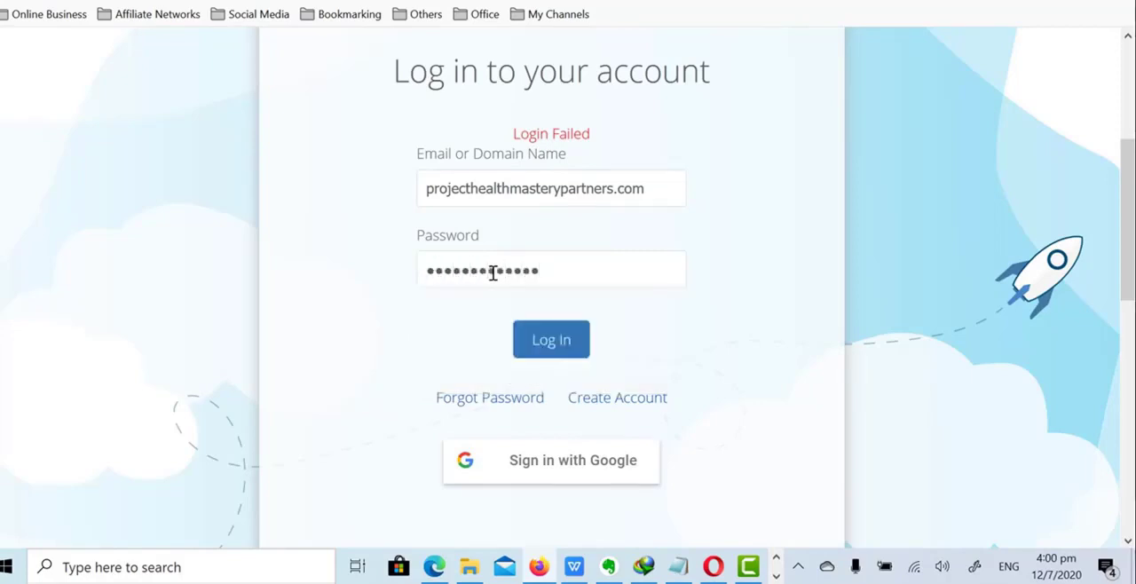
{"action": "key", "text": "Return"}
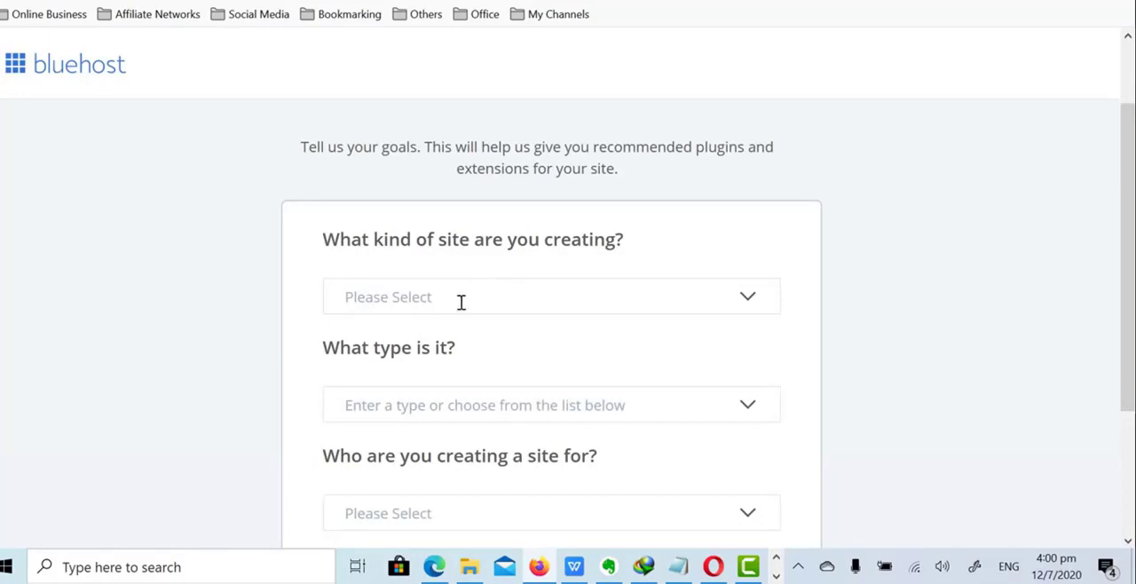
- Describe the new site as a Blog of type Health created for Myself, and continue the setup
{"action": "left_click", "coordinate": [464, 299]}
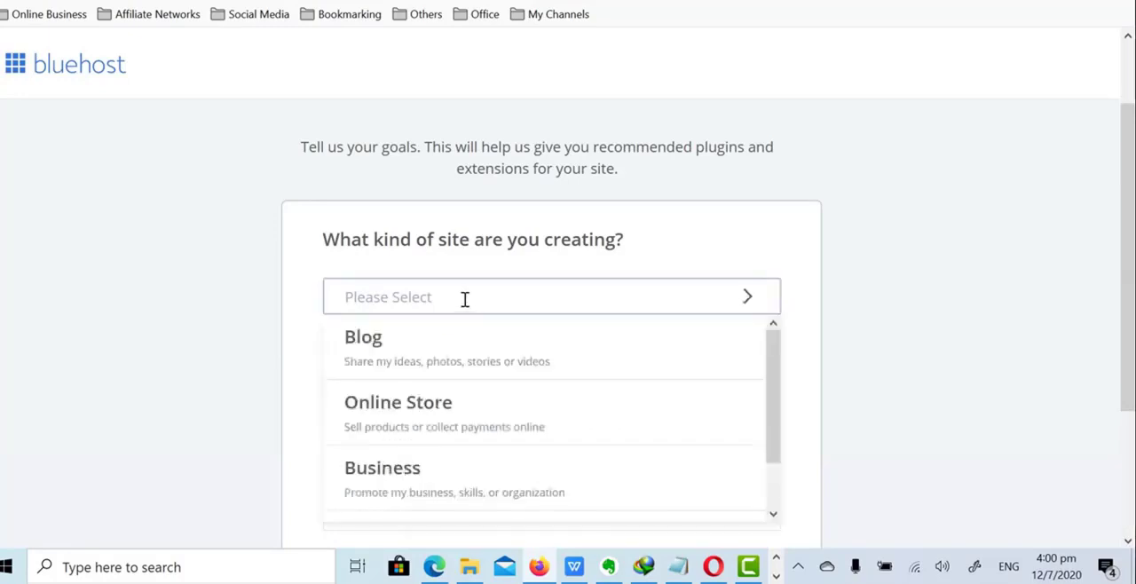
{"action": "left_click", "coordinate": [397, 362]}
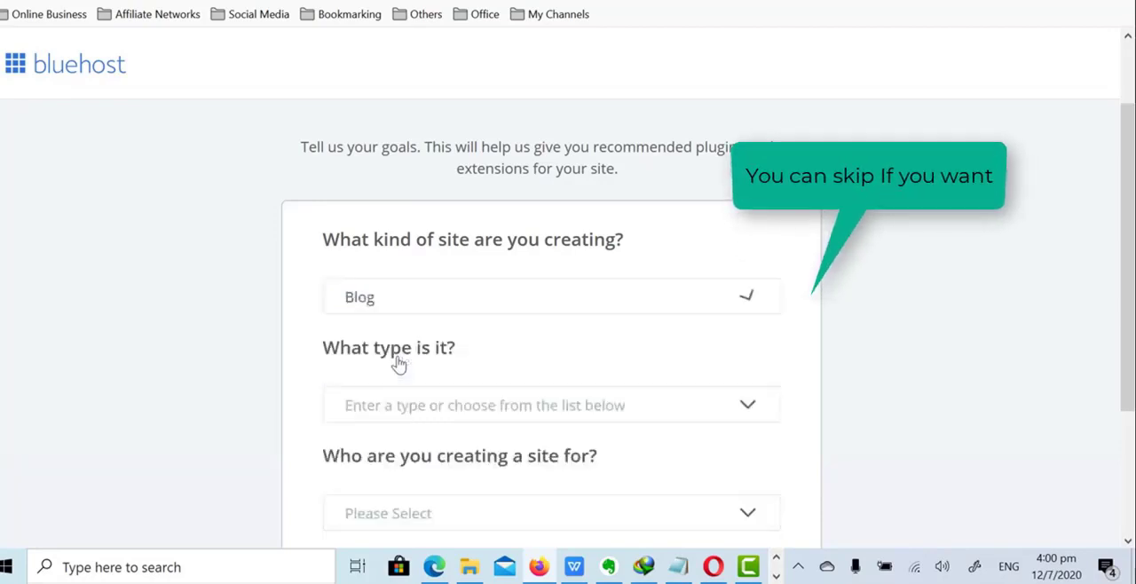
{"action": "scroll", "coordinate": [477, 302], "scroll_direction": "down", "scroll_amount": 2}
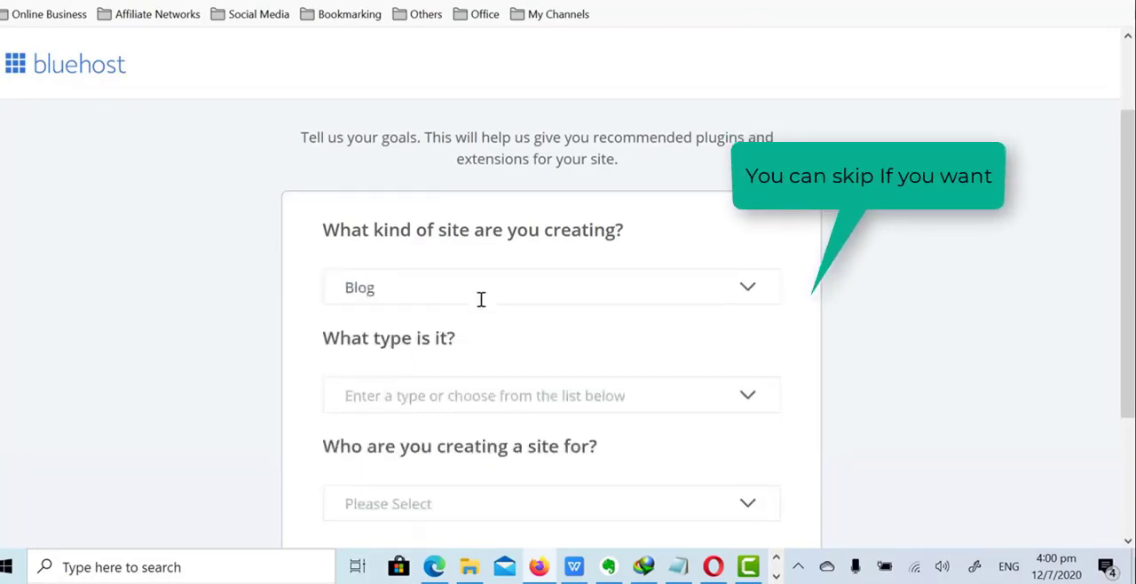
{"action": "left_click", "coordinate": [489, 219]}
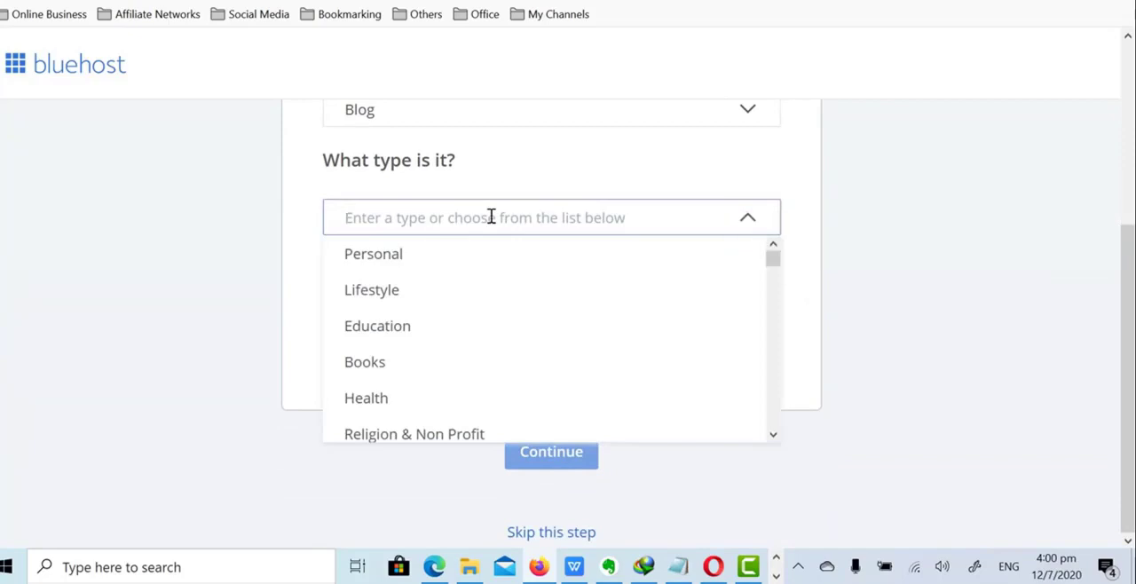
{"action": "scroll", "coordinate": [474, 326], "scroll_direction": "down", "scroll_amount": 3}
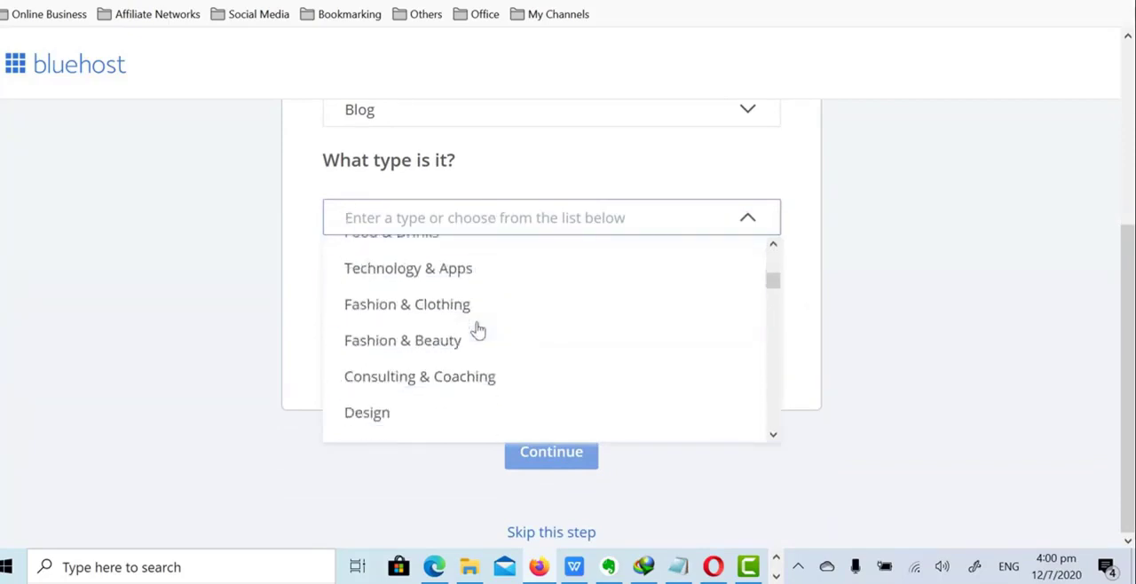
{"action": "left_click", "coordinate": [469, 223]}
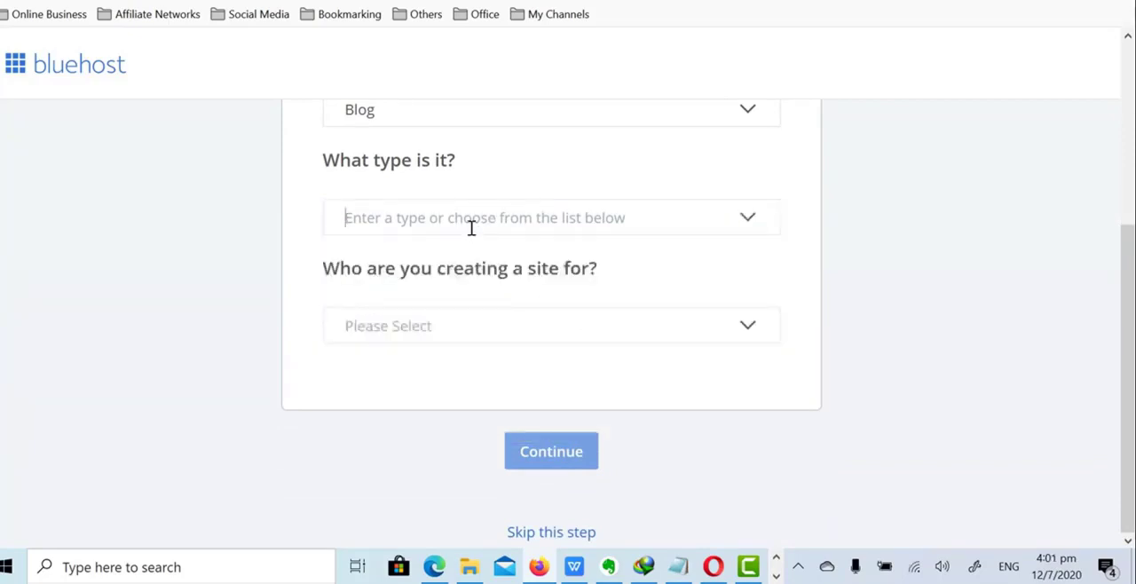
{"action": "left_click", "coordinate": [653, 217]}
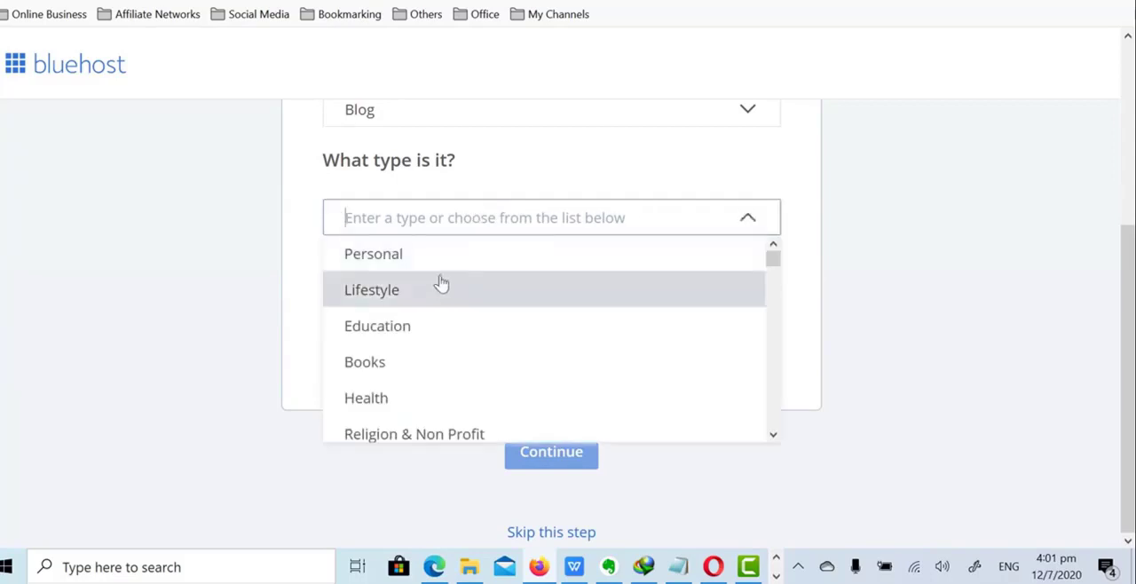
{"action": "left_click", "coordinate": [421, 410]}
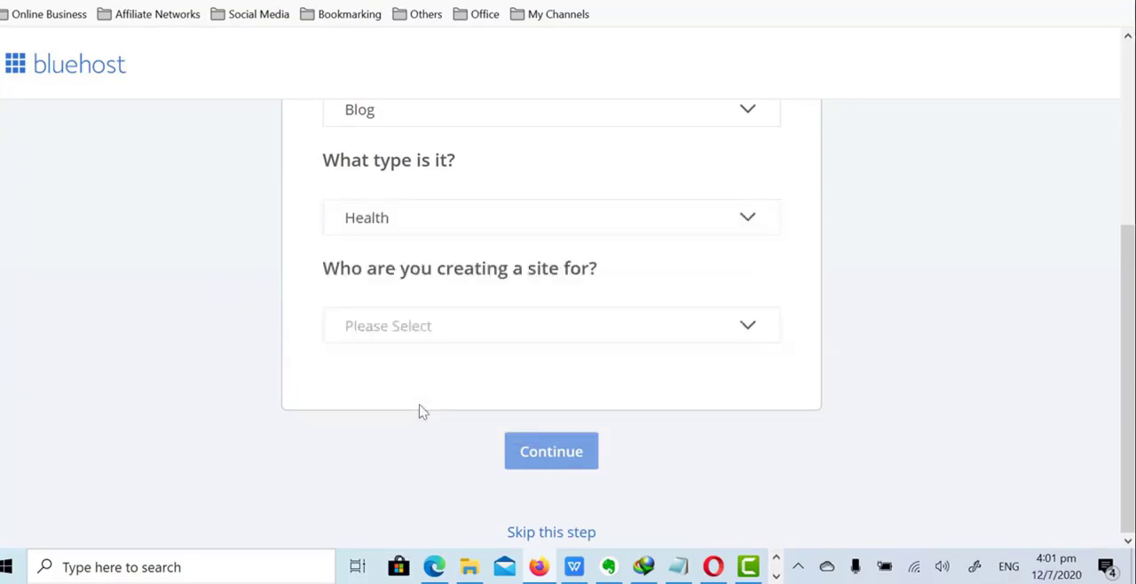
{"action": "left_click", "coordinate": [521, 320]}
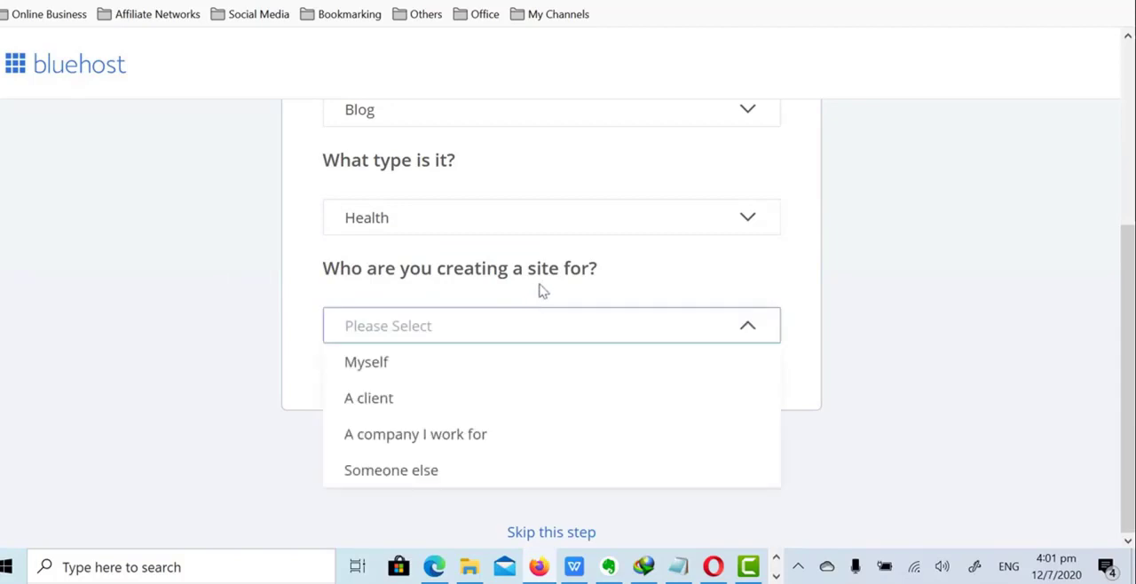
{"action": "left_click", "coordinate": [395, 365]}
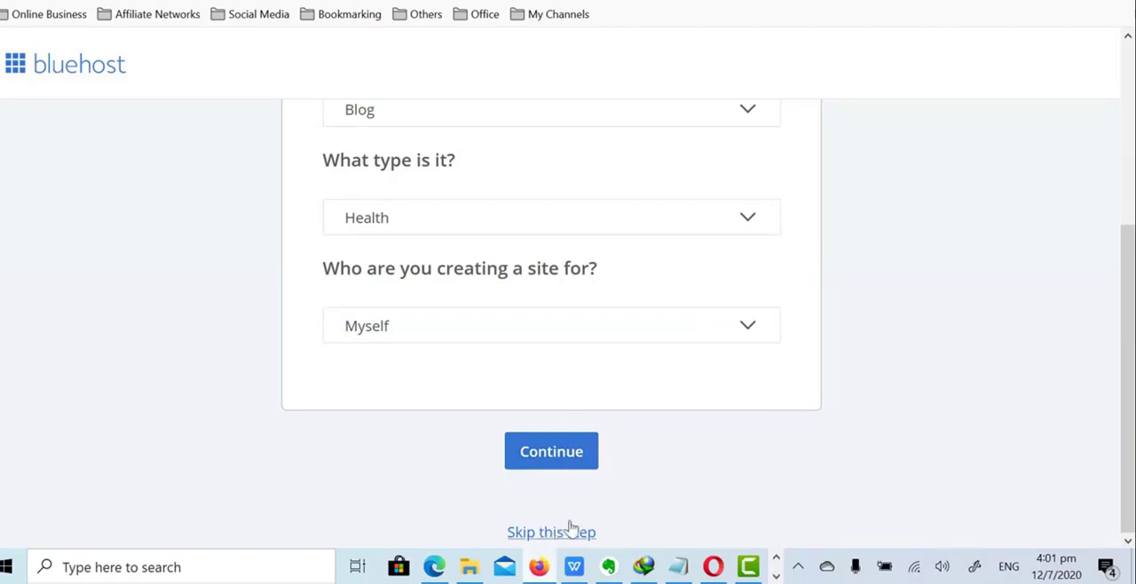
{"action": "left_click", "coordinate": [570, 456]}
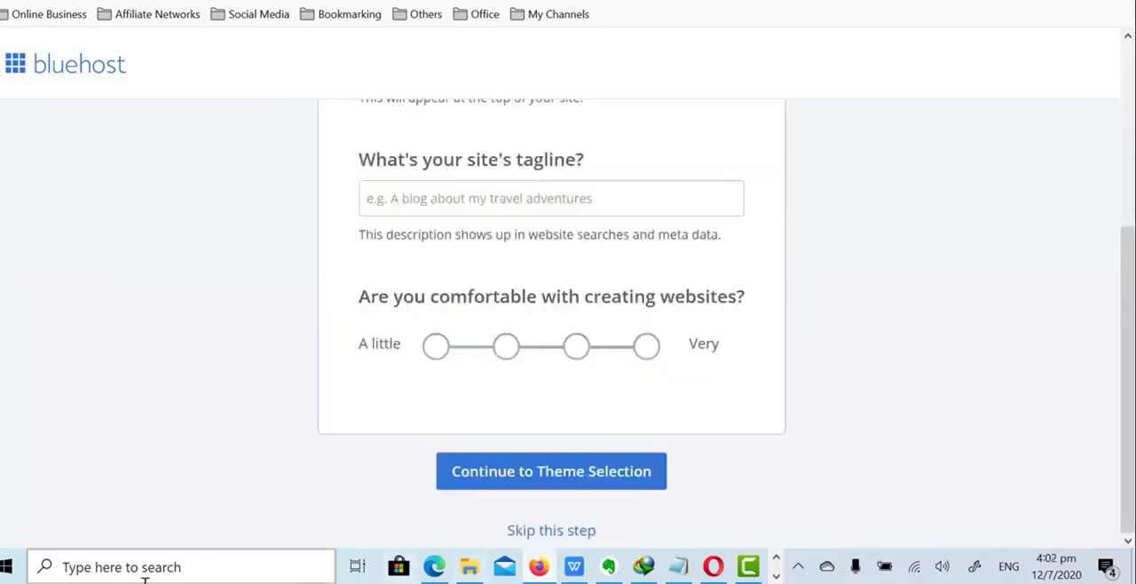
- Skip the site name and tagline questions, and skip choosing a theme after browsing the free ones
{"action": "left_click", "coordinate": [545, 532]}
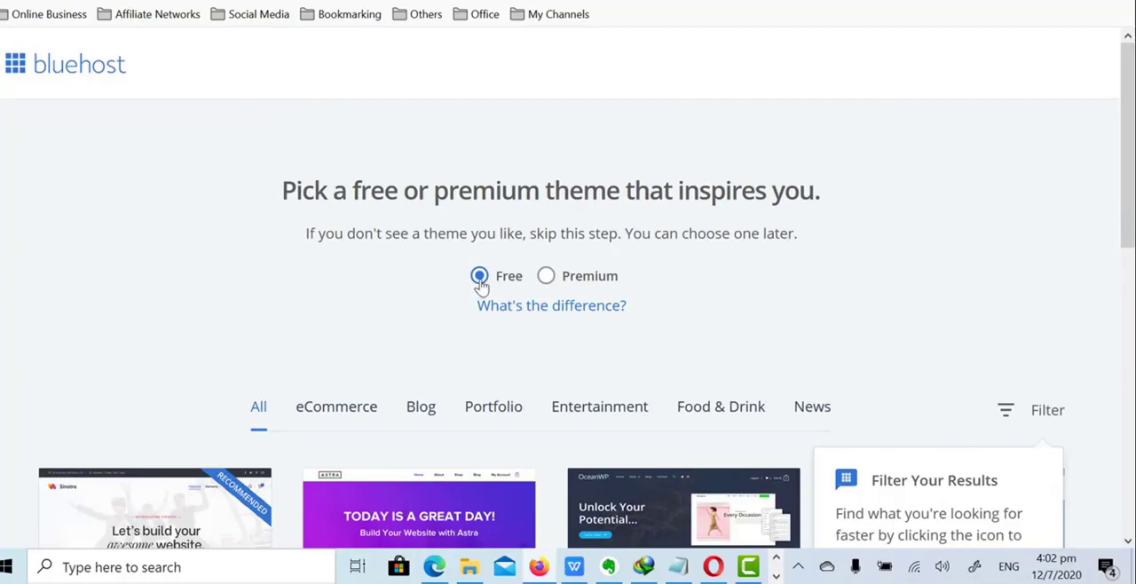
{"action": "scroll", "coordinate": [479, 282], "scroll_direction": "down", "scroll_amount": 5}
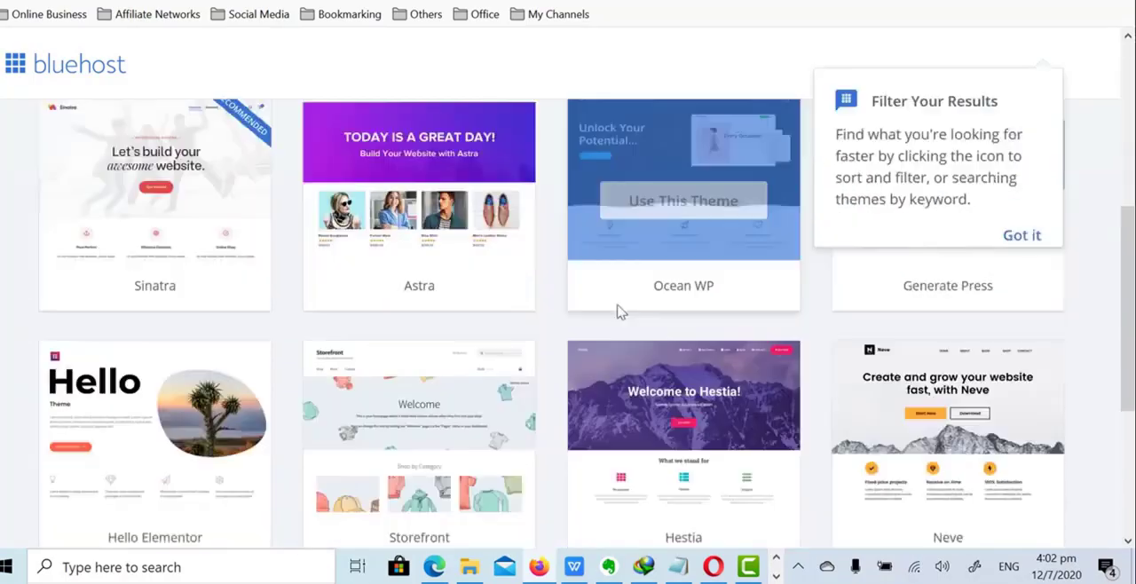
{"action": "scroll", "coordinate": [596, 373], "scroll_direction": "down", "scroll_amount": 2}
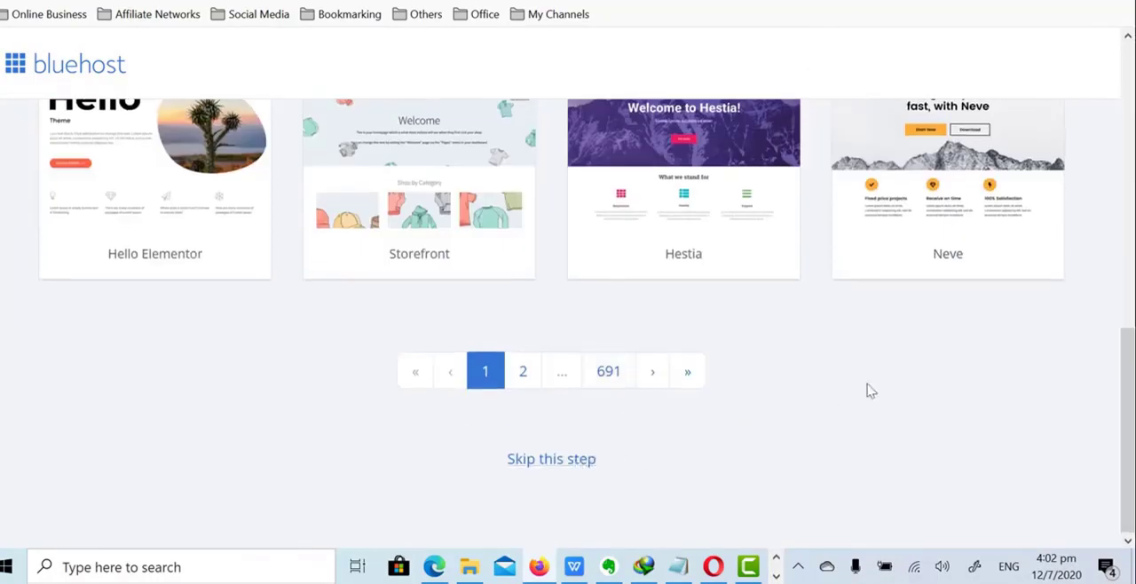
{"action": "left_click", "coordinate": [557, 458]}
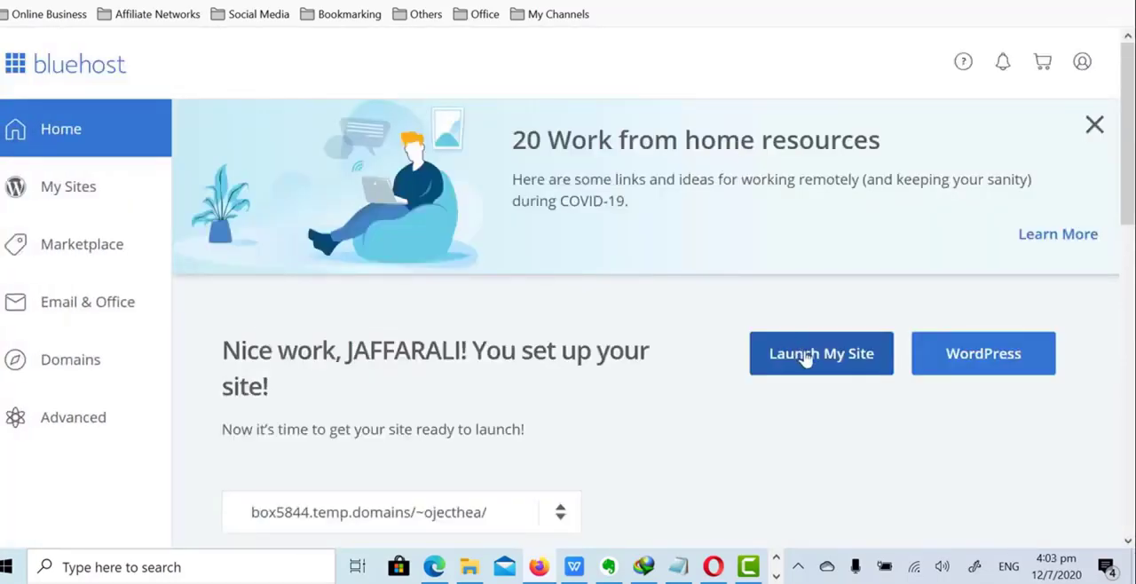
- Launch the site anyway without completing the recommended home page tasks
{"action": "left_click", "coordinate": [823, 364]}
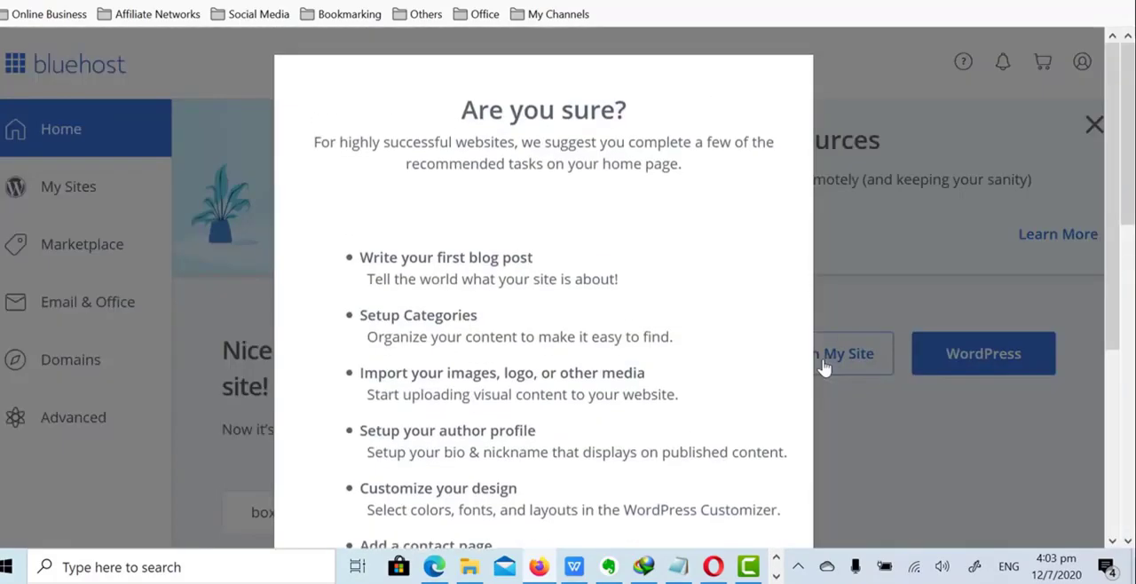
{"action": "scroll", "coordinate": [659, 381], "scroll_direction": "down", "scroll_amount": 3}
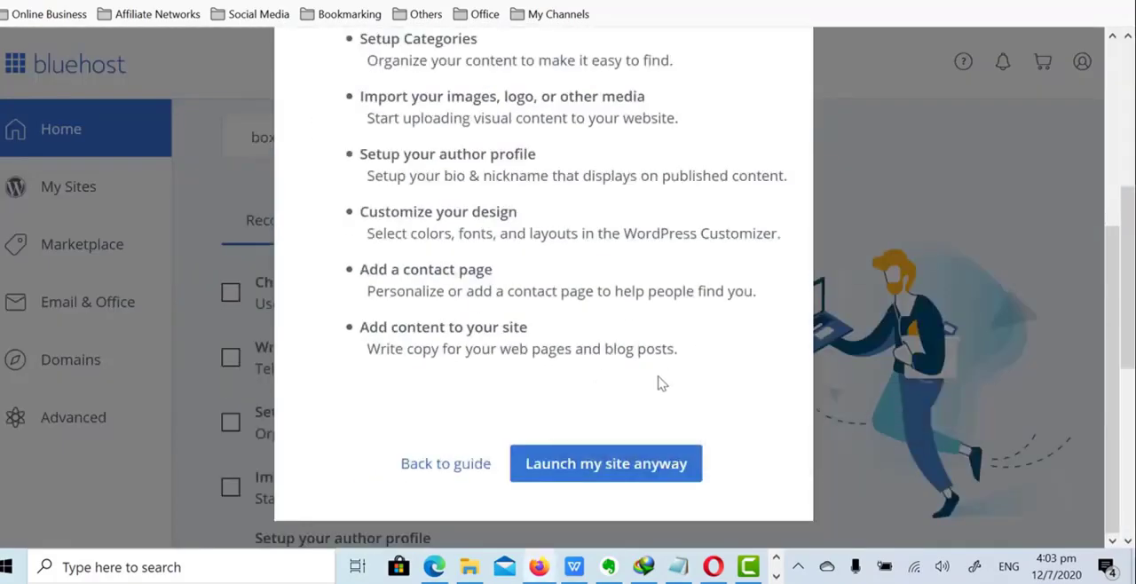
{"action": "left_click", "coordinate": [625, 478]}
{"action": "left_click", "coordinate": [606, 464]}
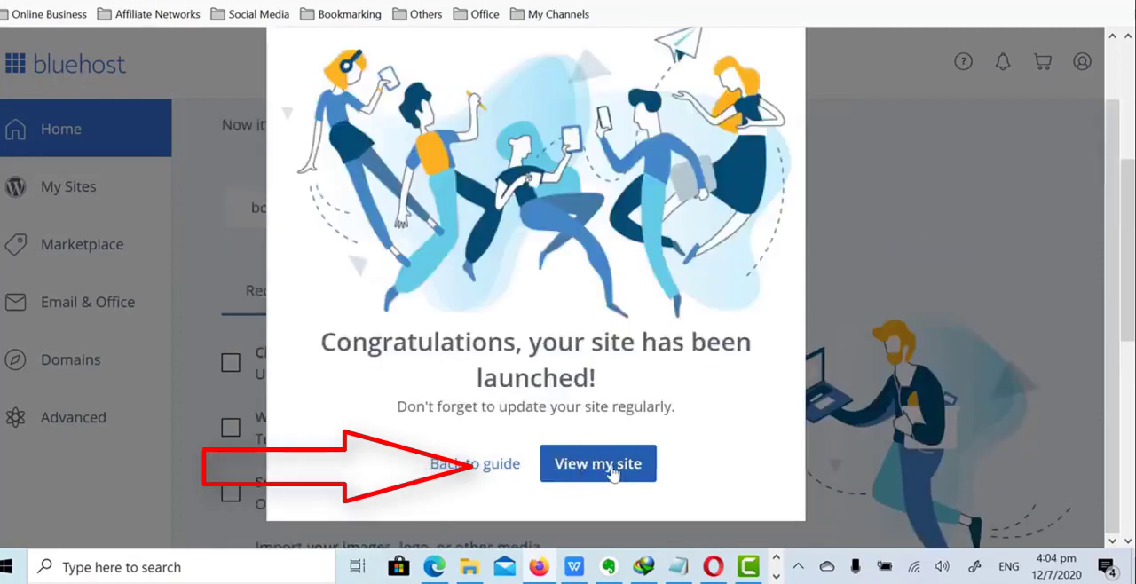
- View the launched site and look over its default WordPress home page
{"action": "left_click", "coordinate": [619, 475]}
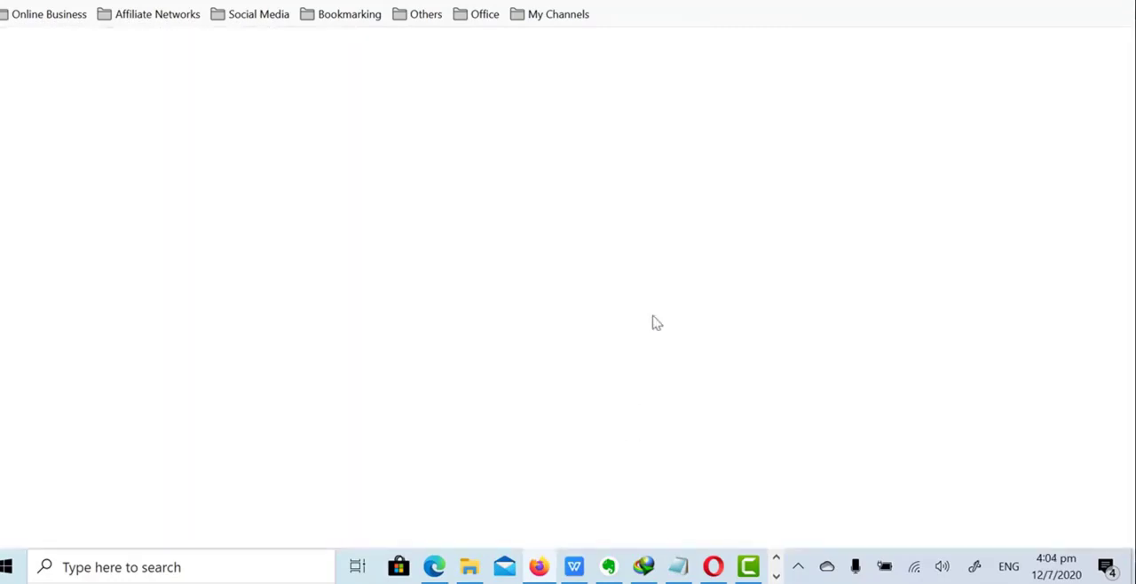
{"action": "scroll", "coordinate": [857, 264], "scroll_direction": "down", "scroll_amount": 10}
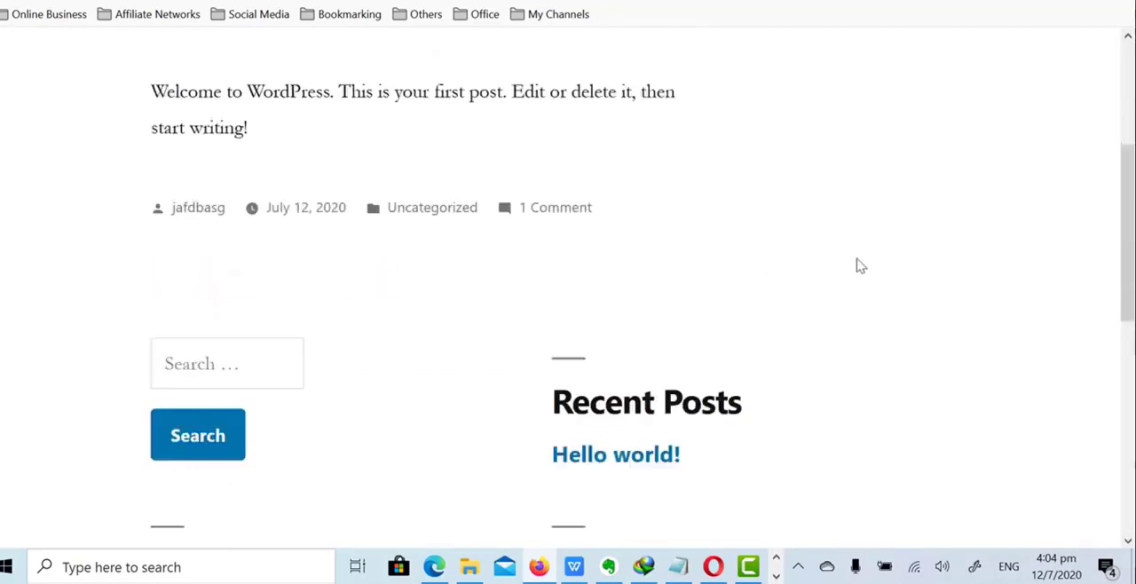
{"action": "scroll", "coordinate": [865, 275], "scroll_direction": "up", "scroll_amount": 4}
{"action": "scroll", "coordinate": [857, 281], "scroll_direction": "up", "scroll_amount": 6}
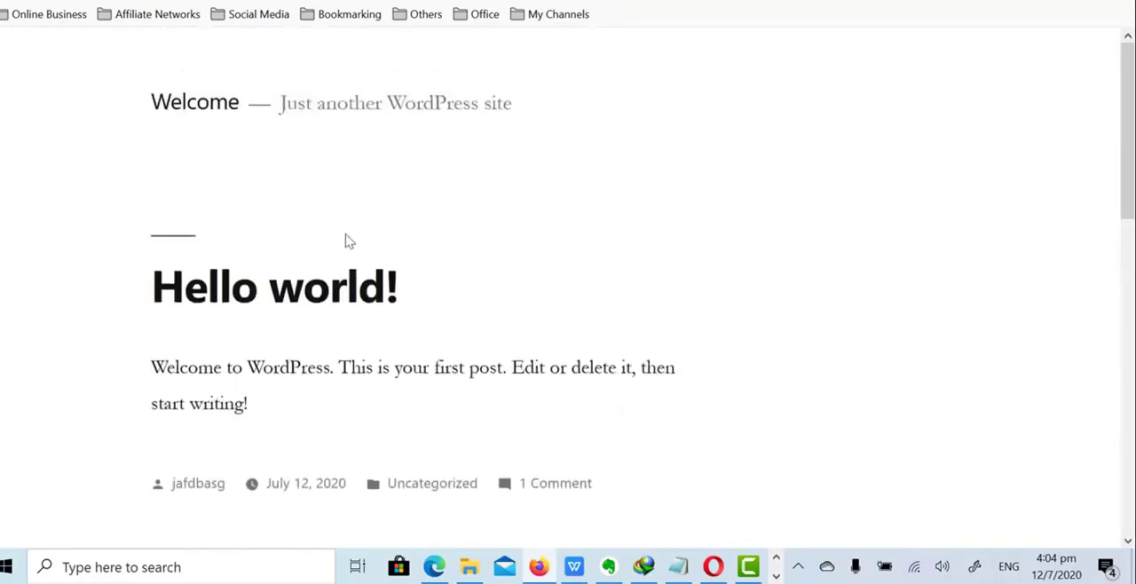
- Open the site's WordPress admin login page at projecthealthmasterypartners.com/wp-admin/
{"action": "left_click", "coordinate": [533, 0]}
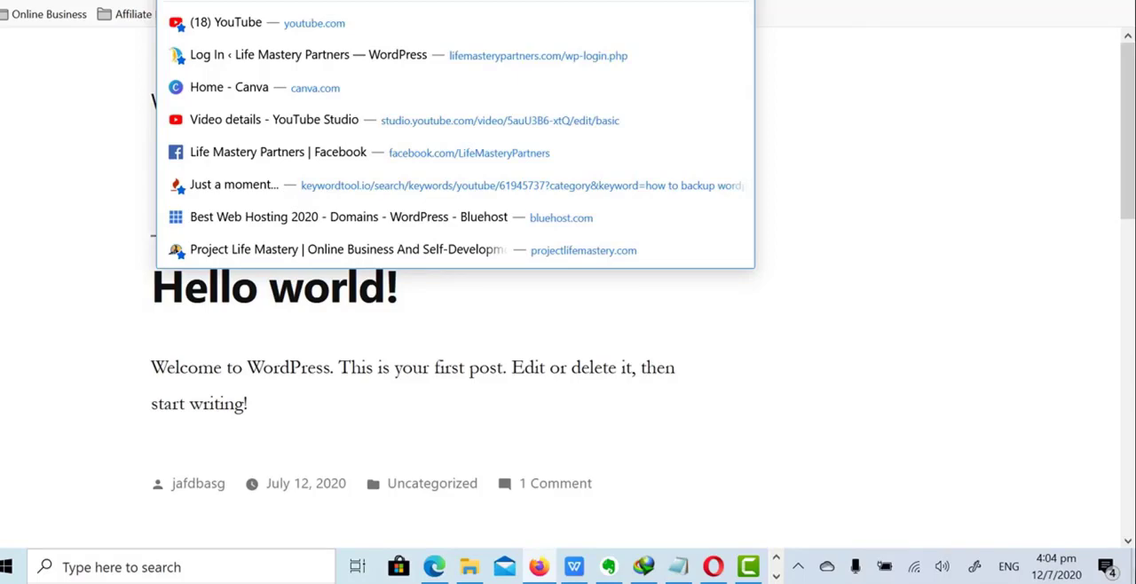
{"action": "key", "text": "Escape"}
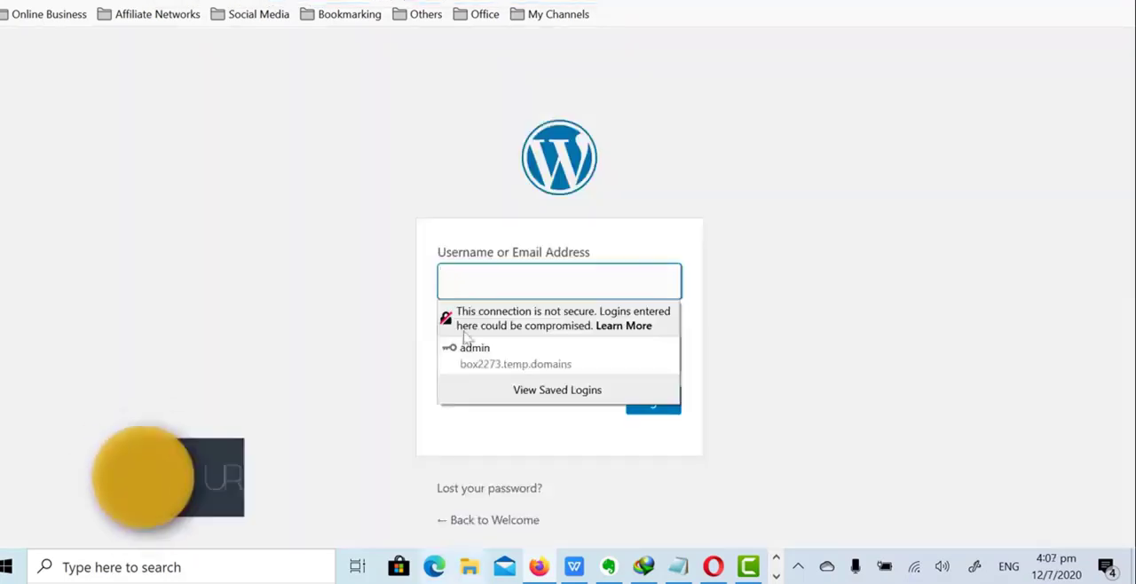
{"action": "key", "text": "ctrl+l"}
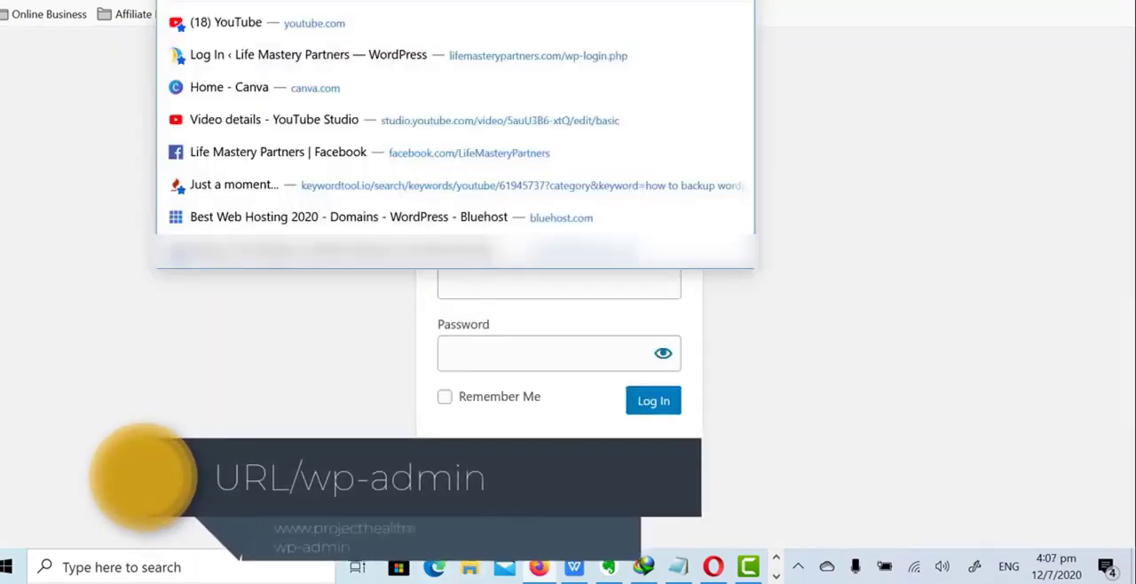
{"action": "type", "text": "a"}
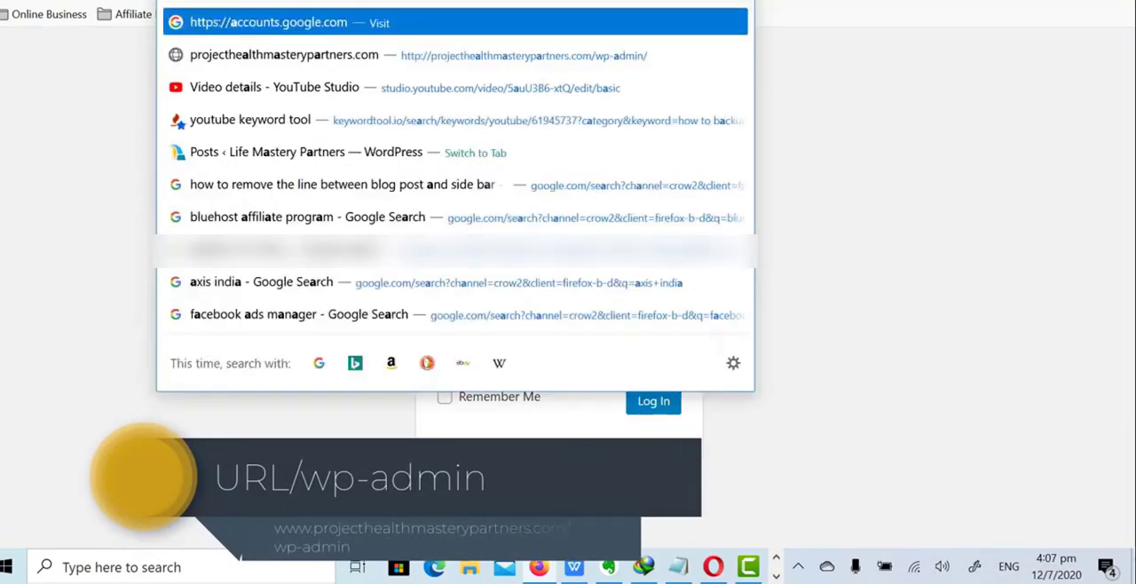
{"action": "key", "text": "BackSpace"}
{"action": "key", "text": "BackSpace"}
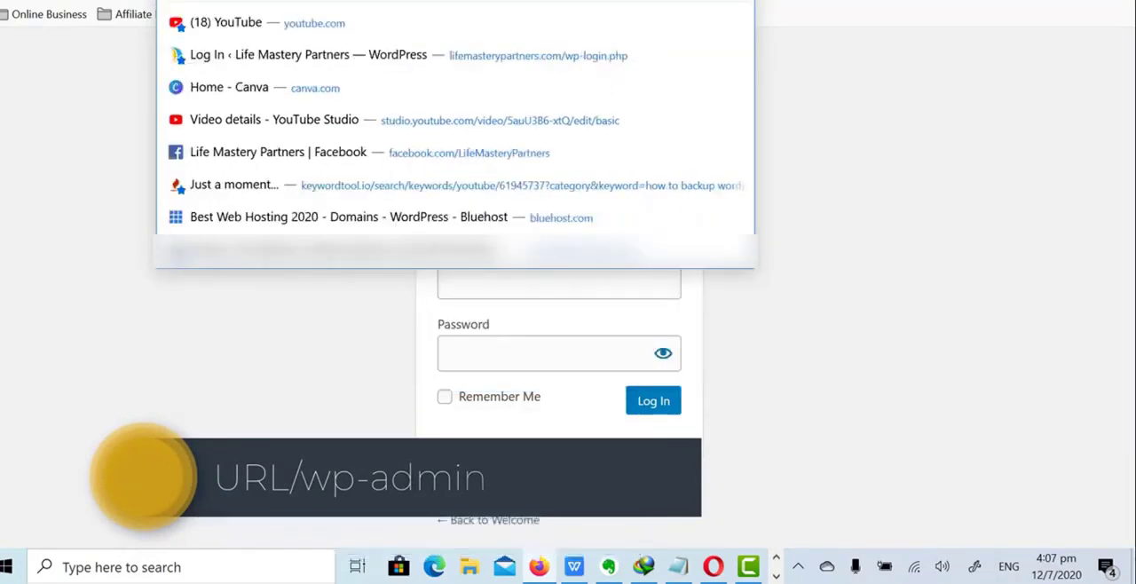
{"action": "type", "text": "g"}
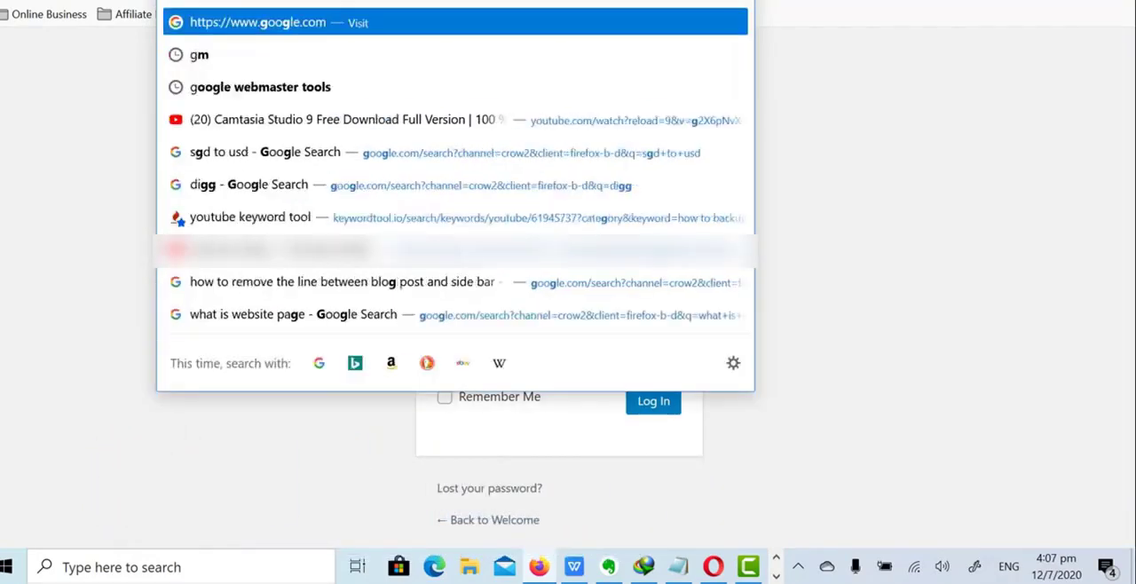
{"action": "key", "text": "BackSpace"}
{"action": "key", "text": "BackSpace"}
{"action": "type", "text": "proje"}
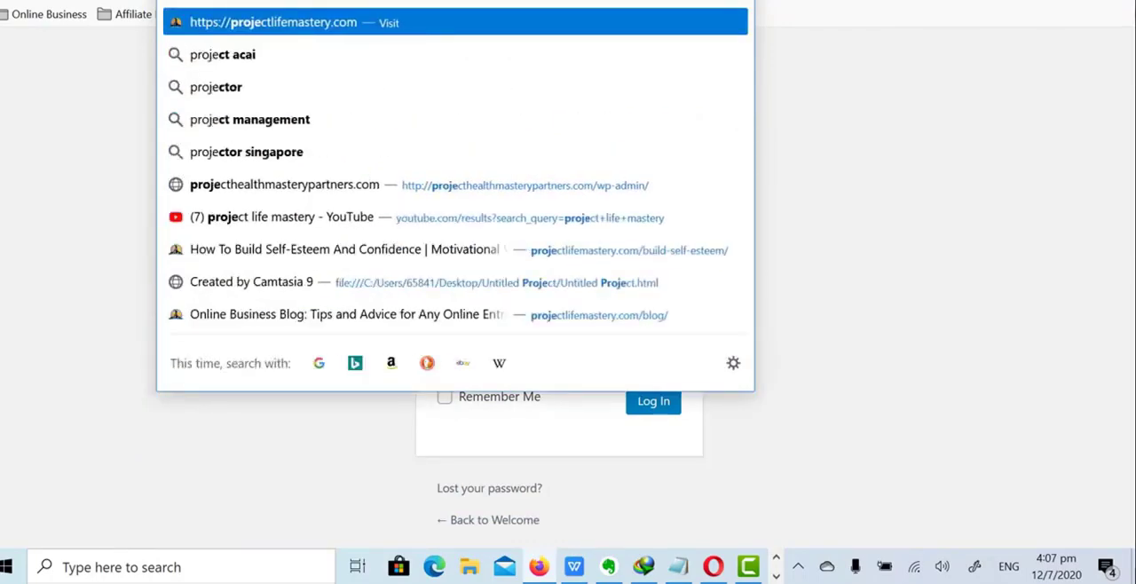
{"action": "type", "text": "cte"}
{"action": "key", "text": "BackSpace"}
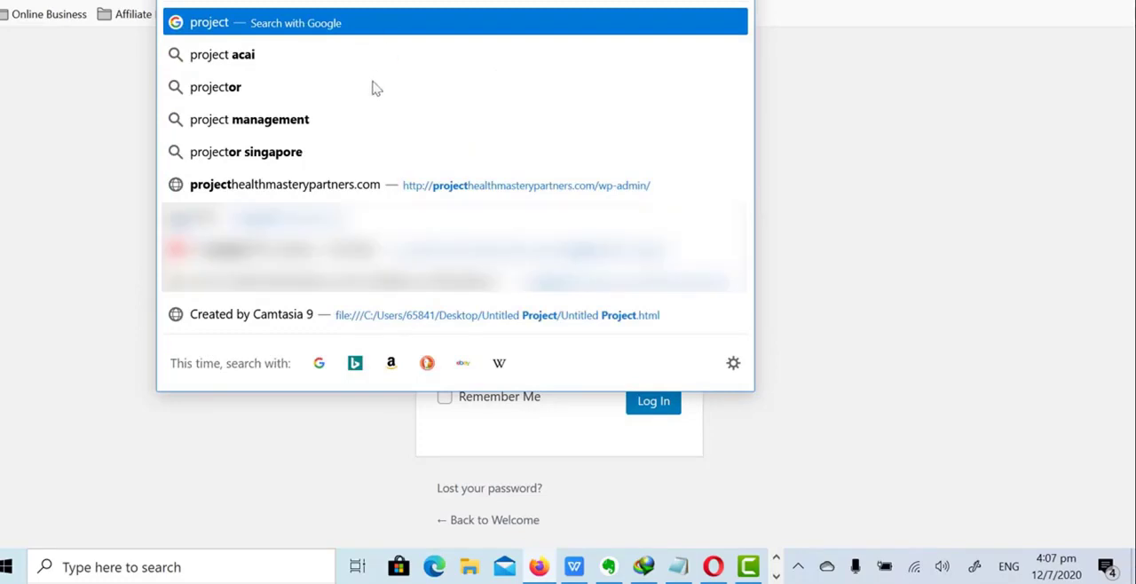
{"action": "left_click", "coordinate": [325, 182]}
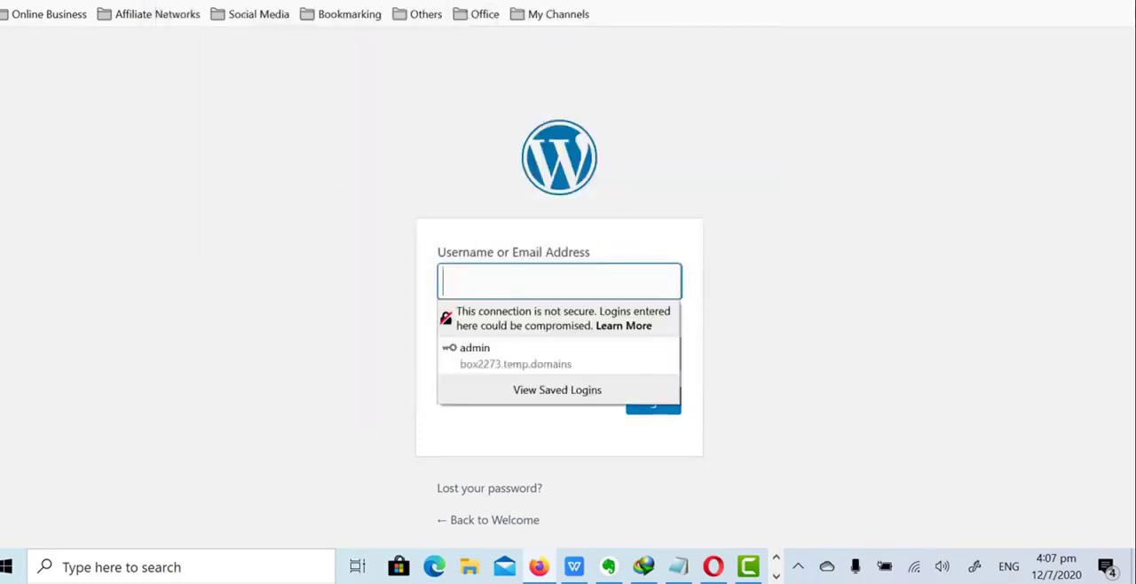
{"action": "left_click", "coordinate": [232, 2]}
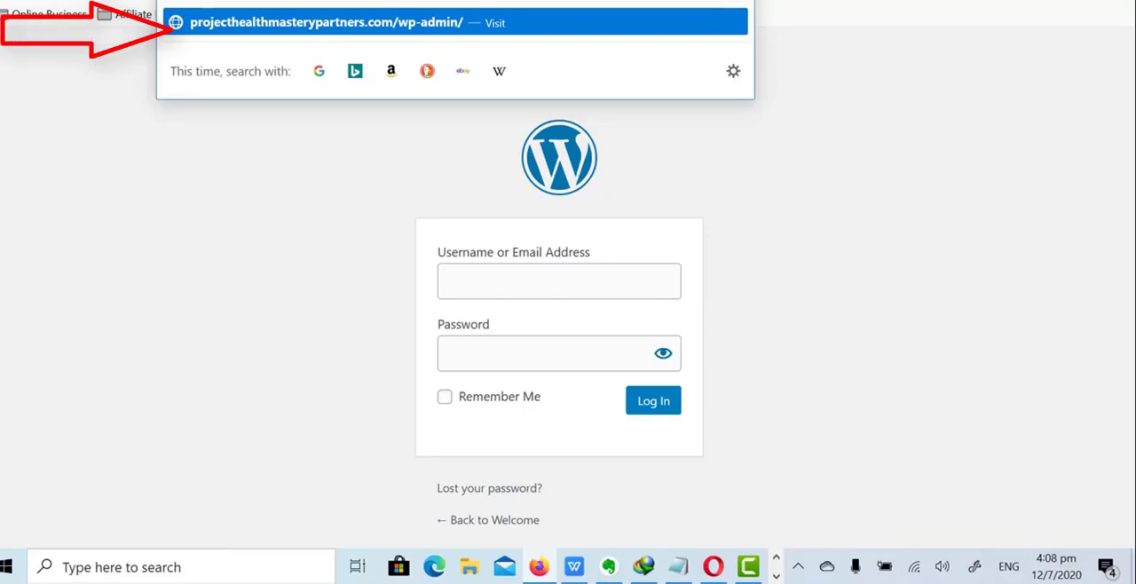
{"action": "left_click", "coordinate": [1103, 276]}
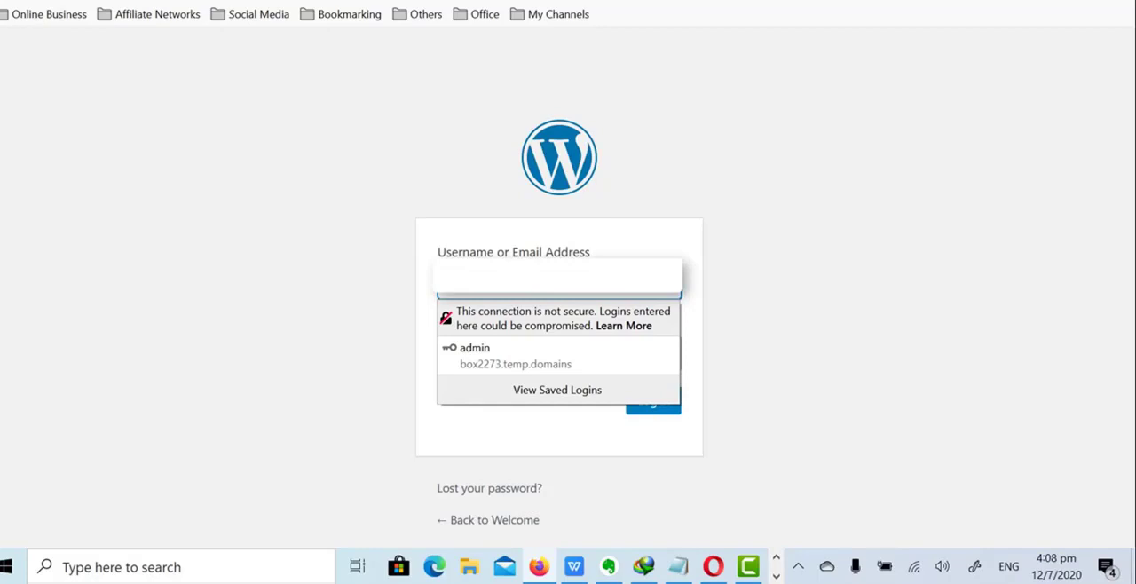
- Enter the admin username or e-mail and the account password, and submit the WordPress login
{"action": "type", "text": "j"}
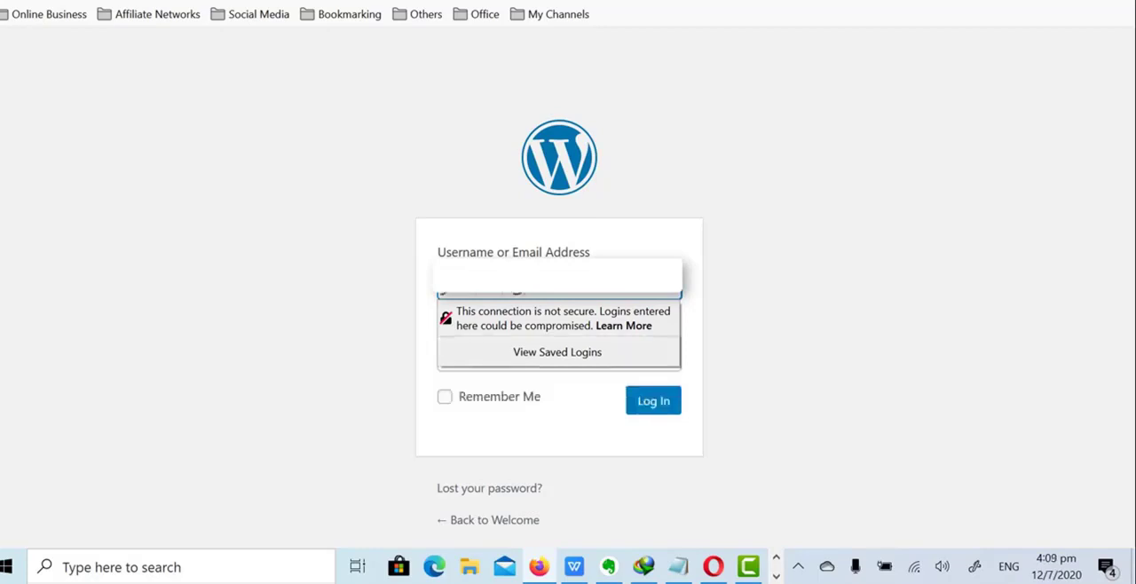
{"action": "key", "text": "Tab"}
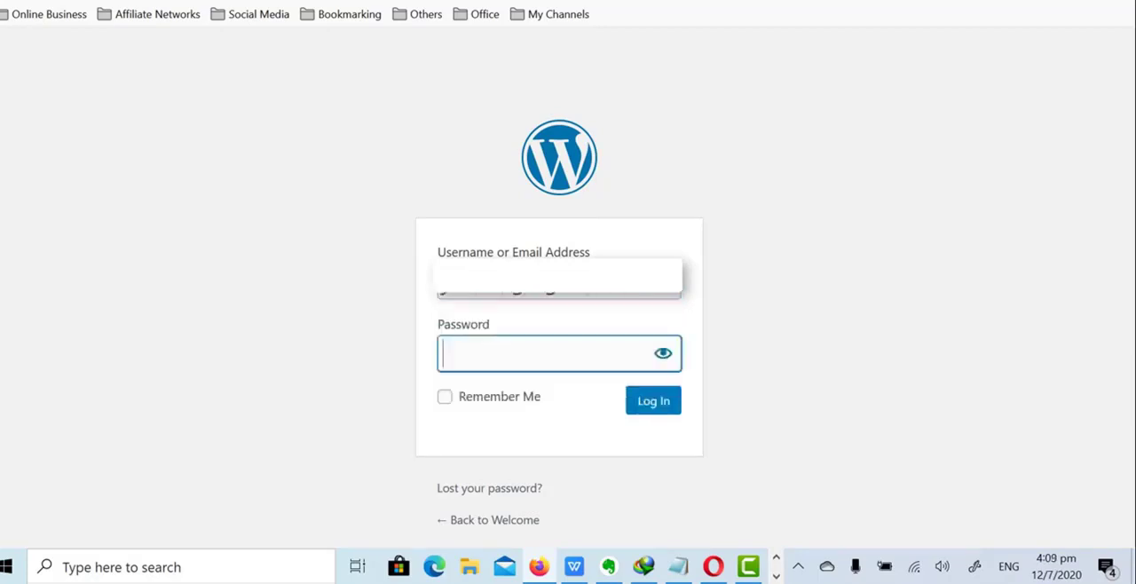
{"action": "type", "text": "**************"}
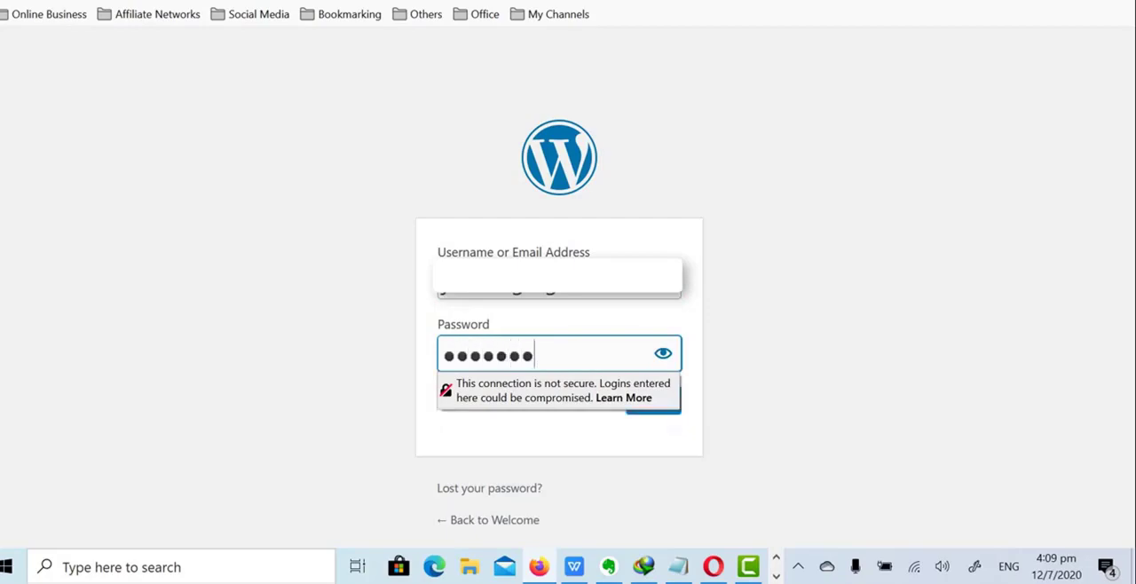
{"action": "key", "text": "Return"}
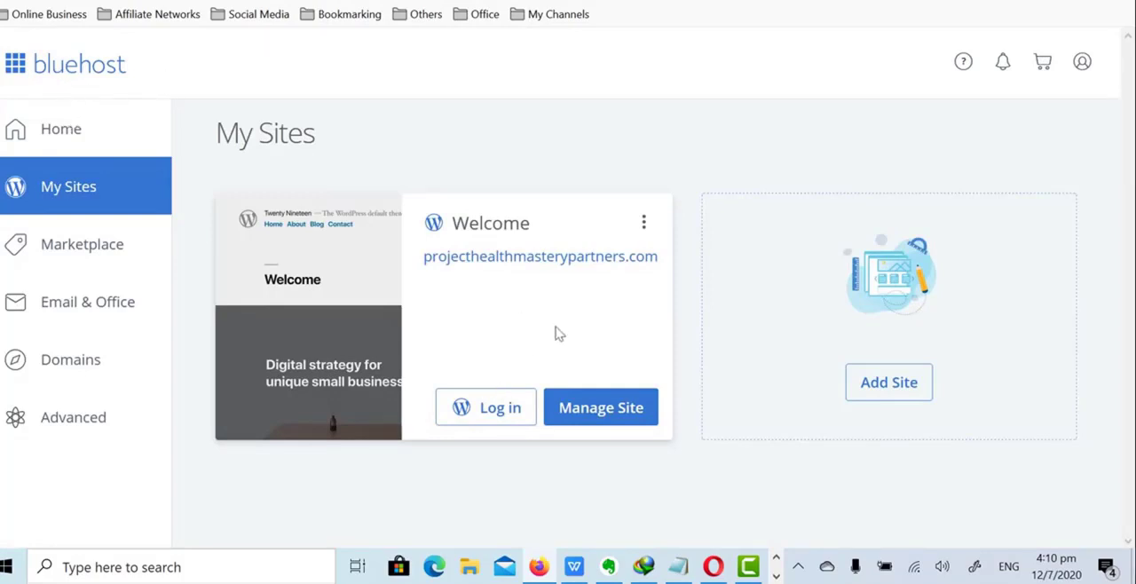
- Open the management page for projecthealthmasterypartners.com in Bluehost and log in to its WordPress dashboard from there
{"action": "left_click", "coordinate": [599, 407]}
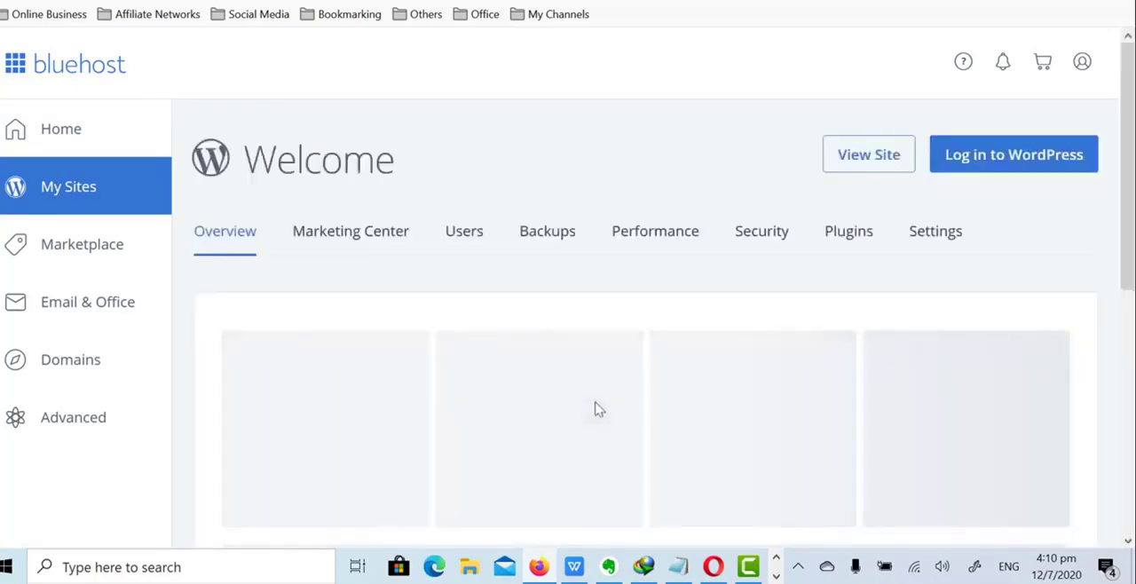
{"action": "scroll", "coordinate": [923, 222], "scroll_direction": "down", "scroll_amount": 3}
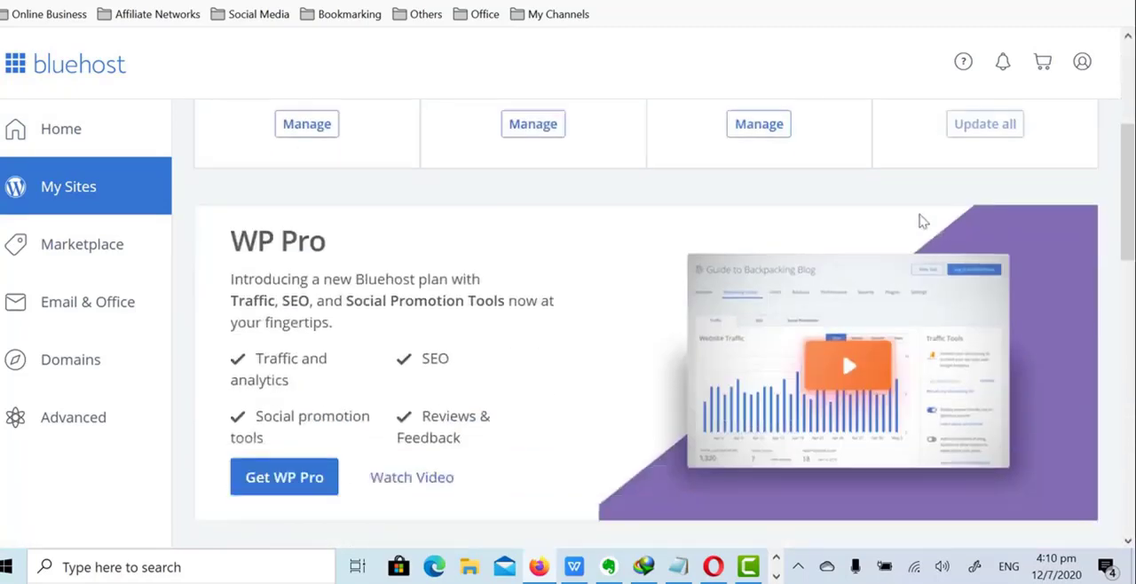
{"action": "scroll", "coordinate": [923, 222], "scroll_direction": "up", "scroll_amount": 3}
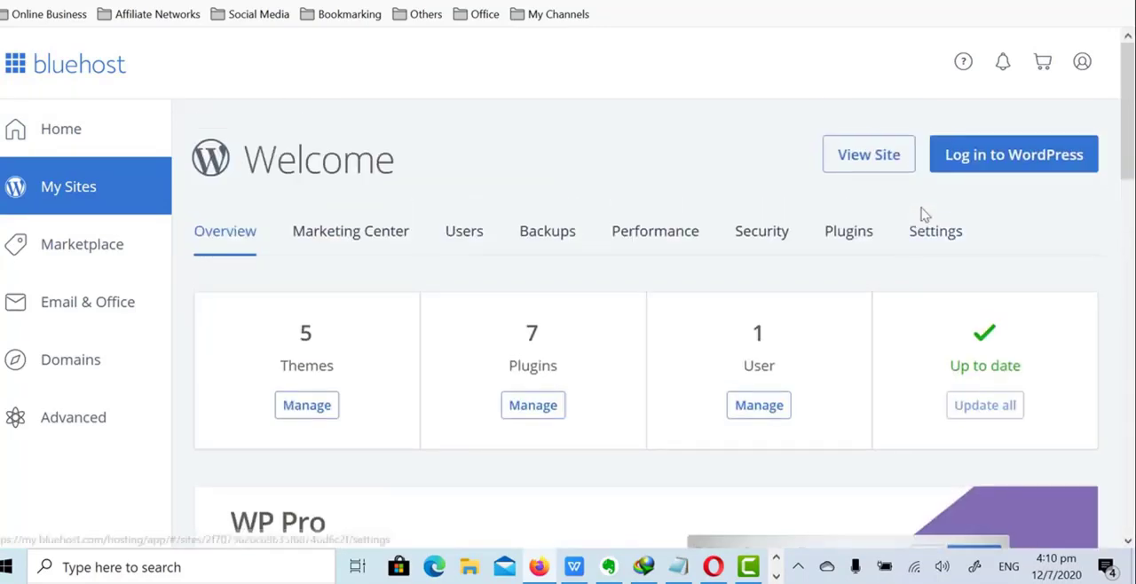
{"action": "left_click", "coordinate": [990, 165]}
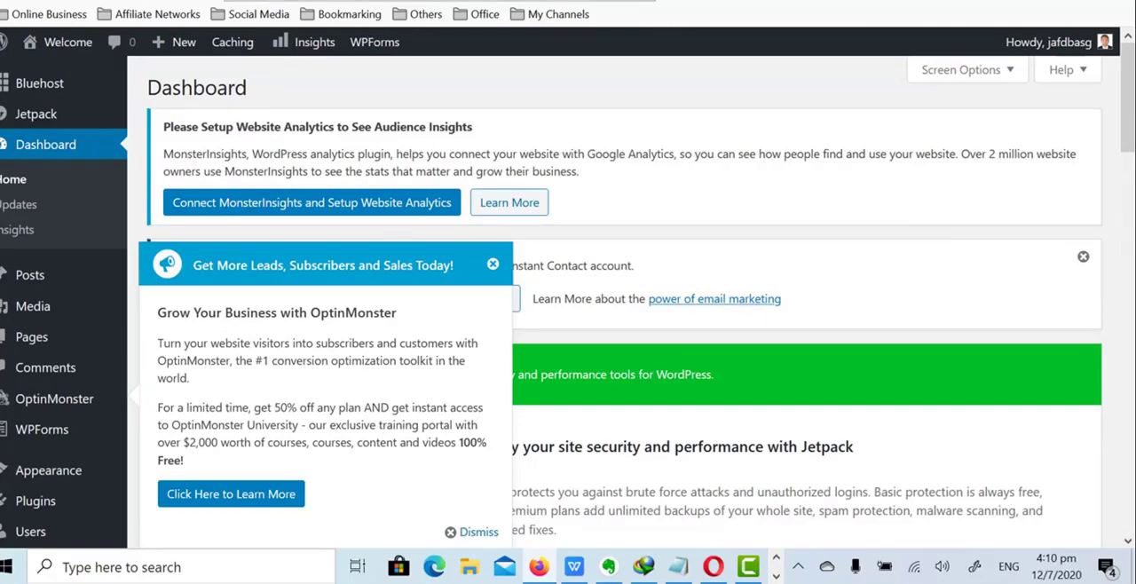
- Check the hosting account details in the Bluehost e-mail in Gmail and return to the WordPress dashboard
{"action": "left_click", "coordinate": [426, 1]}
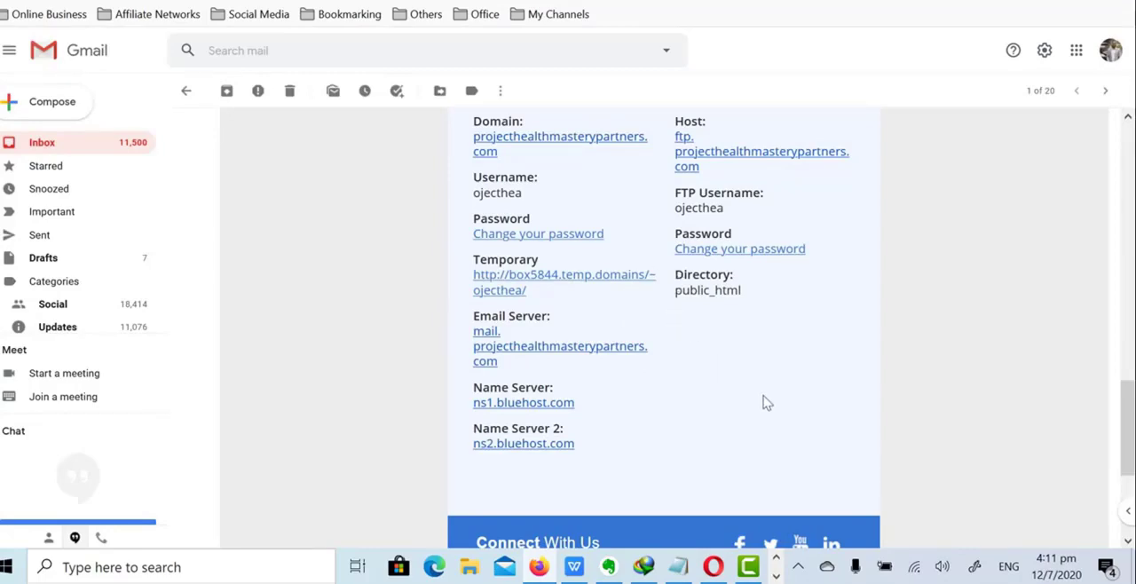
{"action": "key", "text": "ctrl+Tab"}
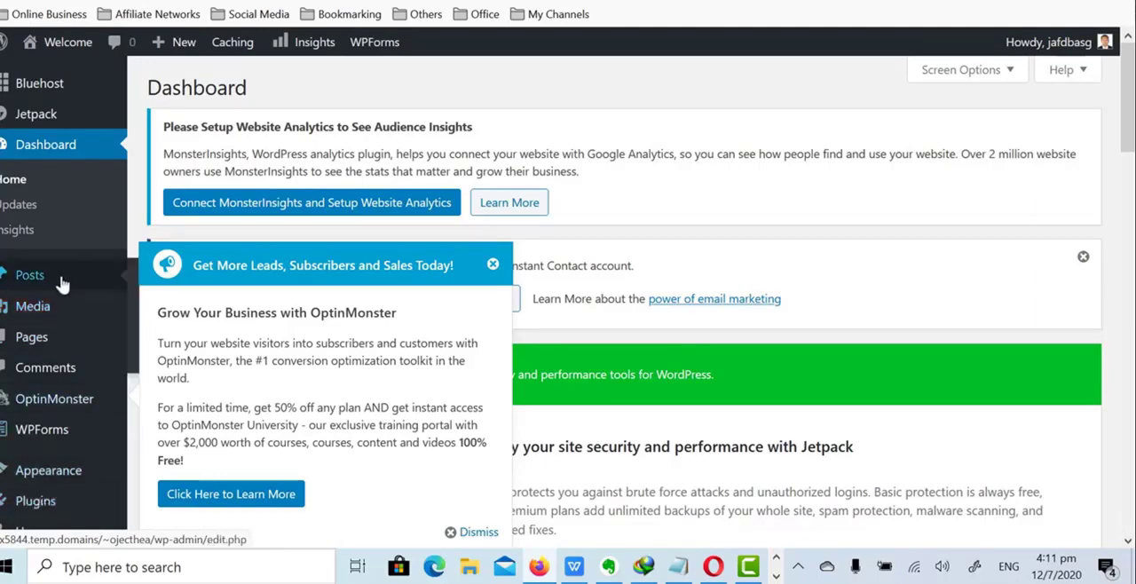
- Set the site title to "Project Heatlh Mastery Partners" and the tagline to "Adding Values to People's Lives" in the general settings, and save
{"action": "scroll", "coordinate": [49, 266], "scroll_direction": "down", "scroll_amount": 9}
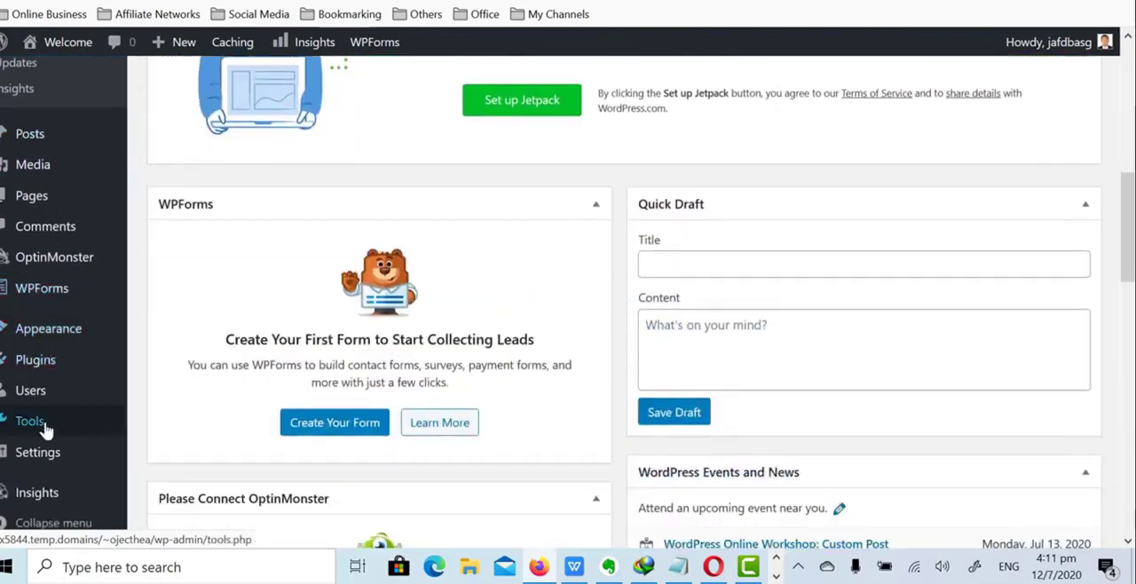
{"action": "scroll", "coordinate": [47, 431], "scroll_direction": "down", "scroll_amount": 2}
{"action": "mouse_move", "coordinate": [44, 452]}
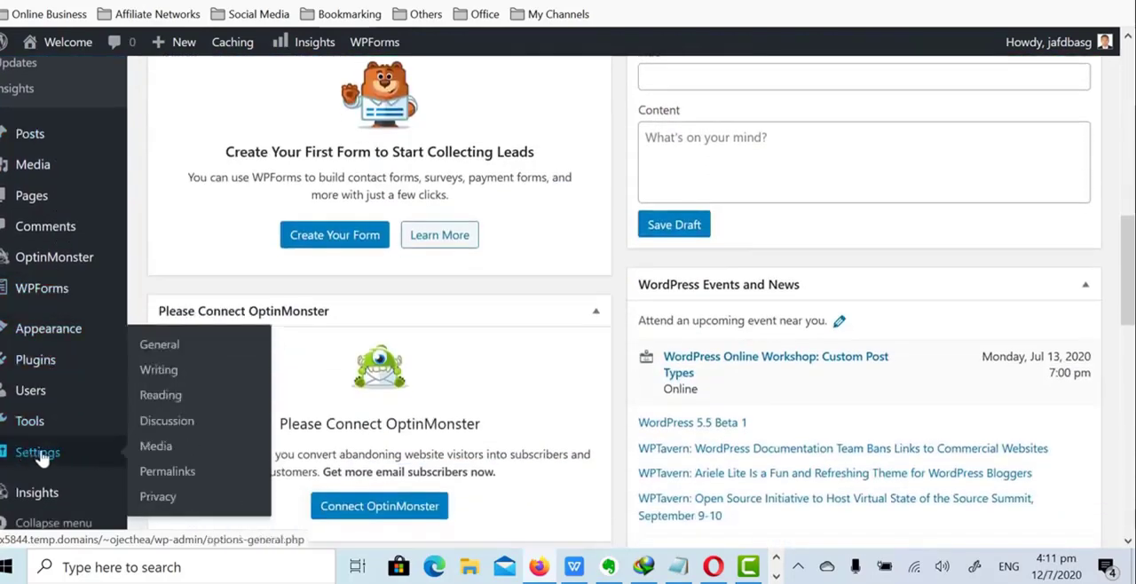
{"action": "left_click", "coordinate": [160, 344]}
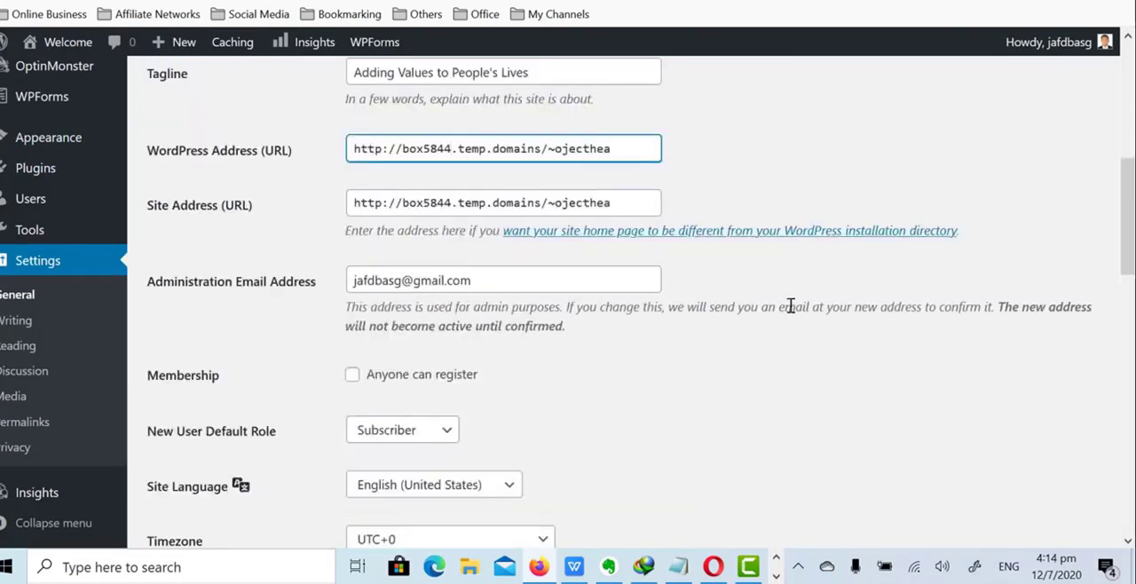
{"action": "scroll", "coordinate": [790, 306], "scroll_direction": "down", "scroll_amount": 3}
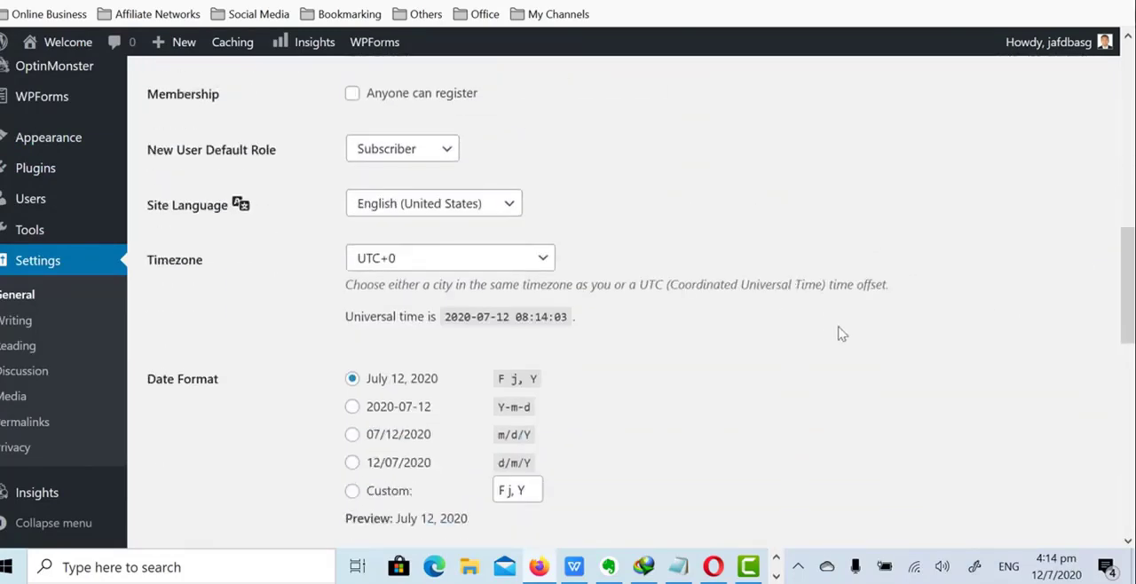
{"action": "scroll", "coordinate": [843, 335], "scroll_direction": "down", "scroll_amount": 4}
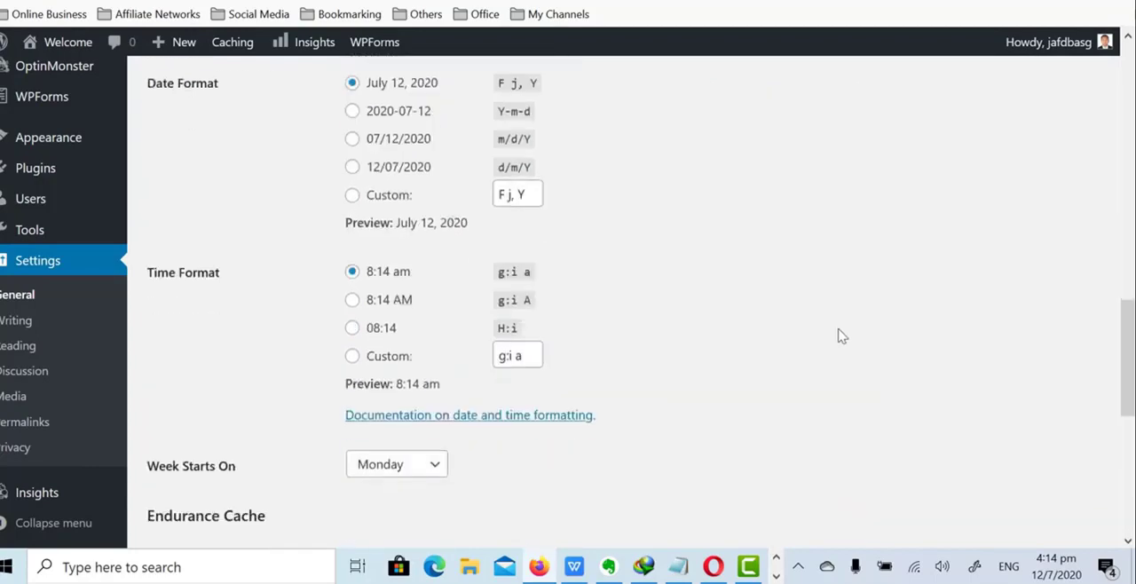
{"action": "scroll", "coordinate": [843, 334], "scroll_direction": "down", "scroll_amount": 4}
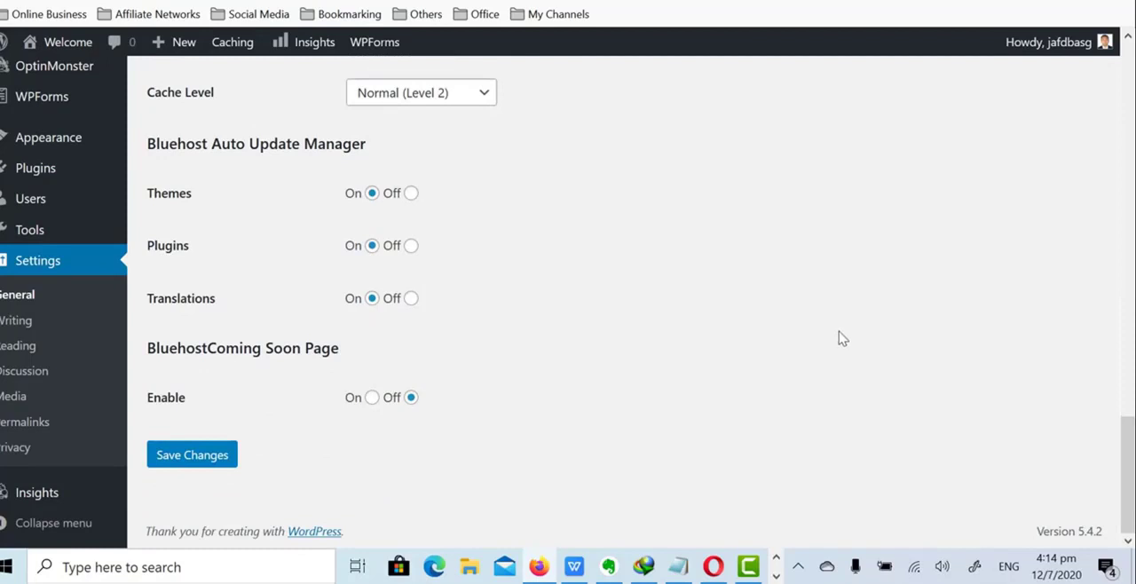
{"action": "left_click", "coordinate": [188, 462]}
{"action": "scroll", "coordinate": [182, 465], "scroll_direction": "down", "scroll_amount": 3}
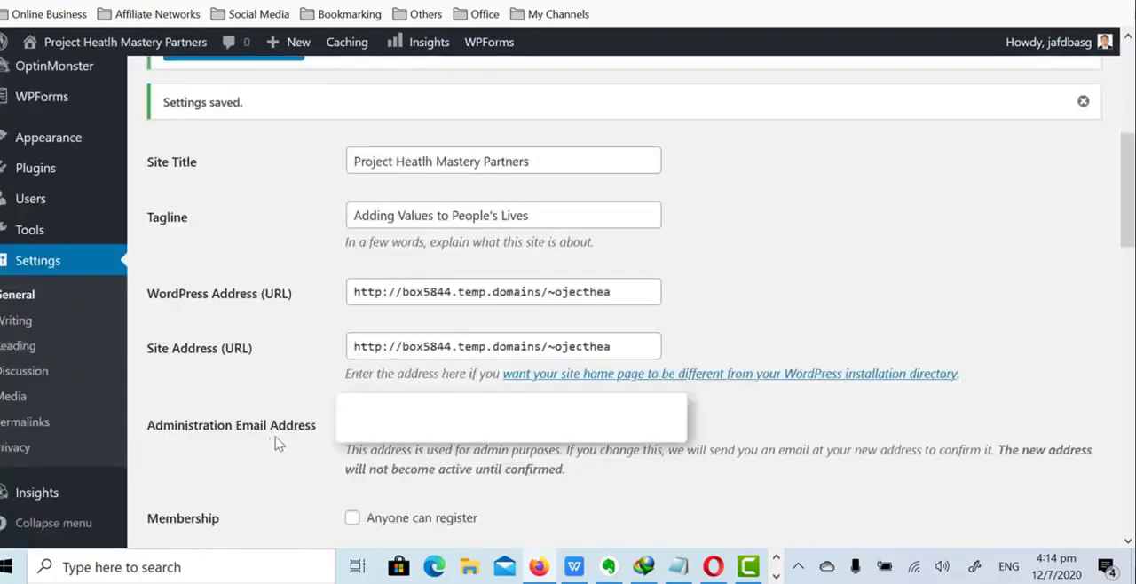
- Set the site's permalink structure to Post name and save it
{"action": "left_click", "coordinate": [51, 424]}
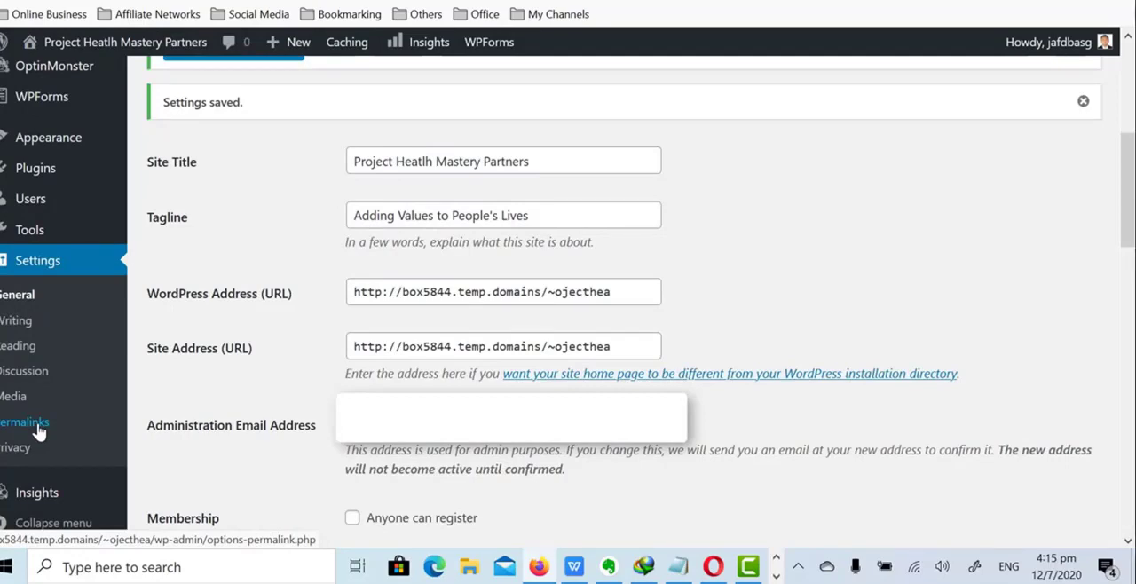
{"action": "left_click", "coordinate": [37, 430]}
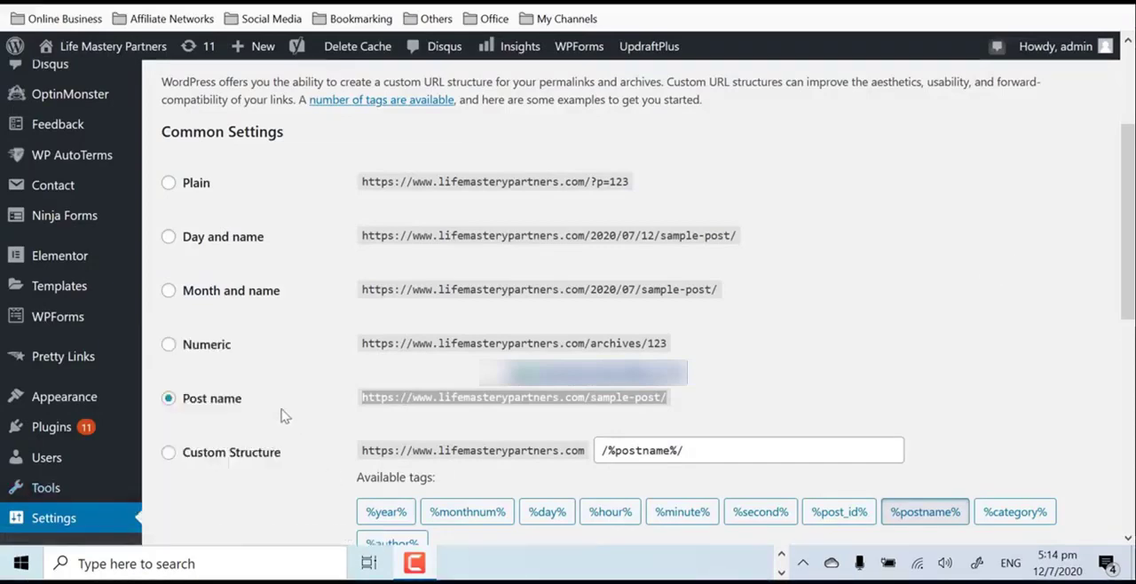
{"action": "left_click", "coordinate": [217, 399]}
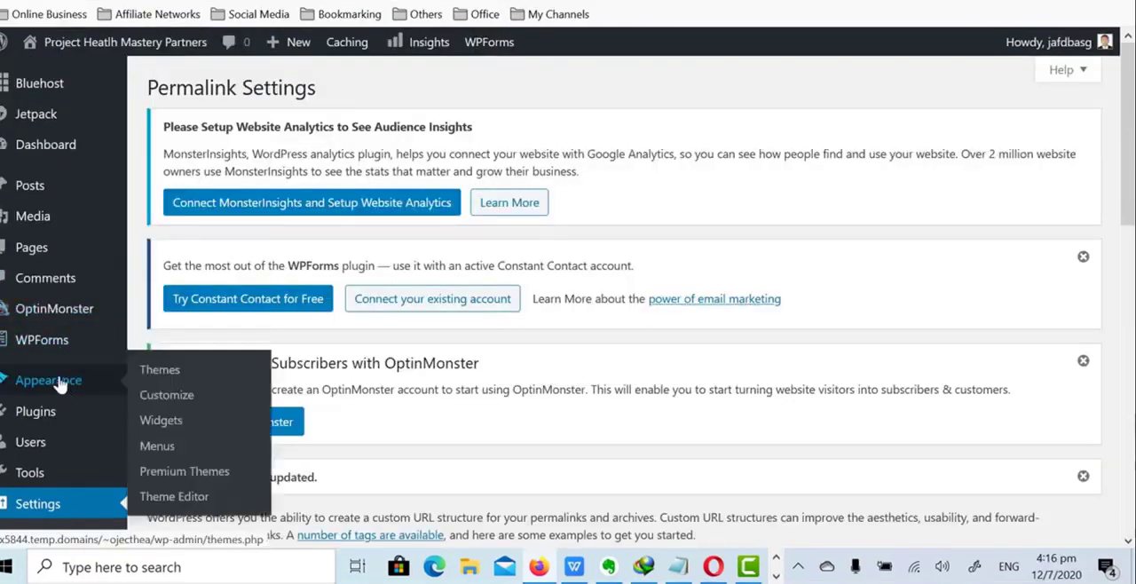
- Look through the site's installed themes and open the page for adding a new theme
{"action": "scroll", "coordinate": [58, 306], "scroll_direction": "down", "scroll_amount": 2}
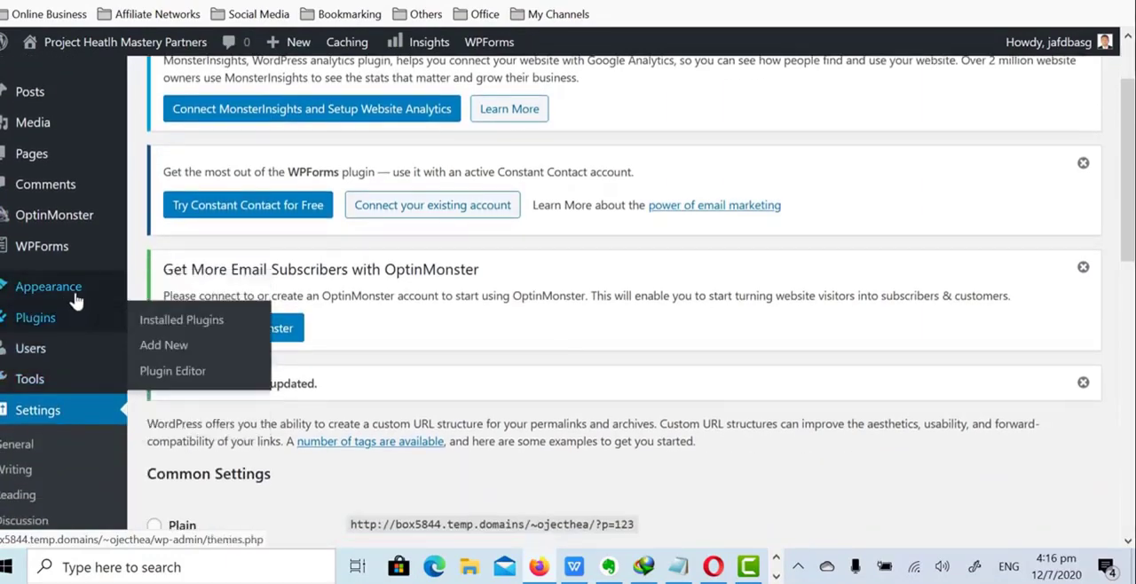
{"action": "mouse_move", "coordinate": [76, 294]}
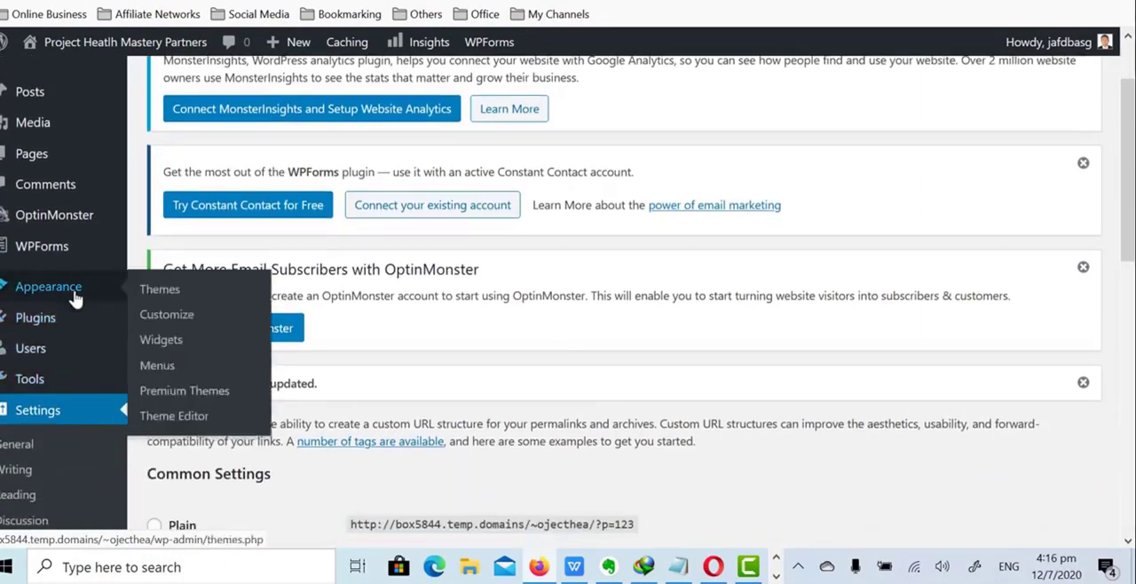
{"action": "left_click", "coordinate": [158, 297]}
{"action": "scroll", "coordinate": [157, 300], "scroll_direction": "down", "scroll_amount": 2}
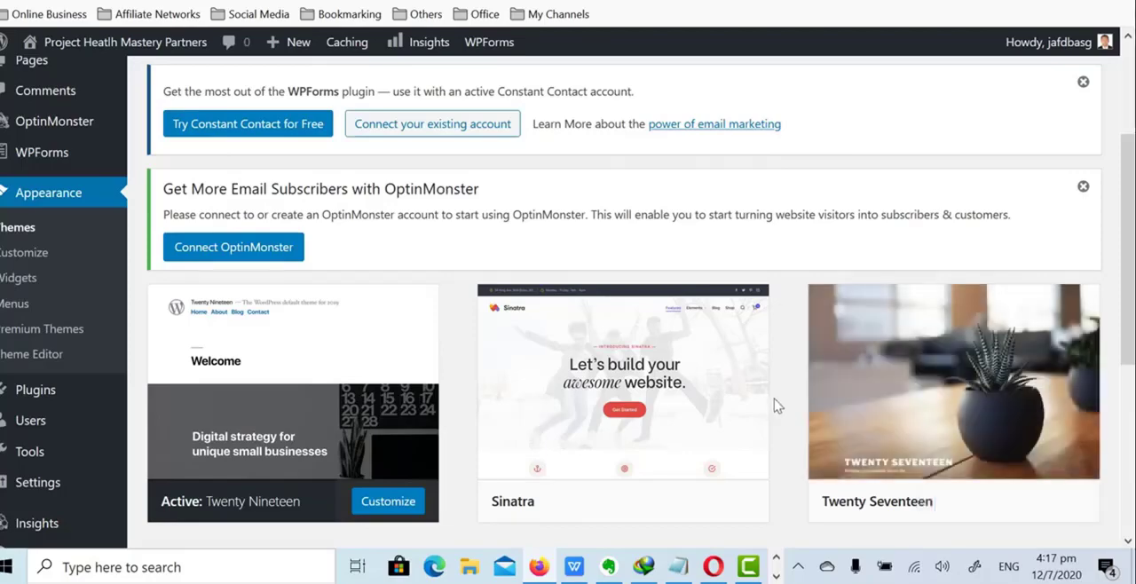
{"action": "scroll", "coordinate": [654, 426], "scroll_direction": "up", "scroll_amount": 3}
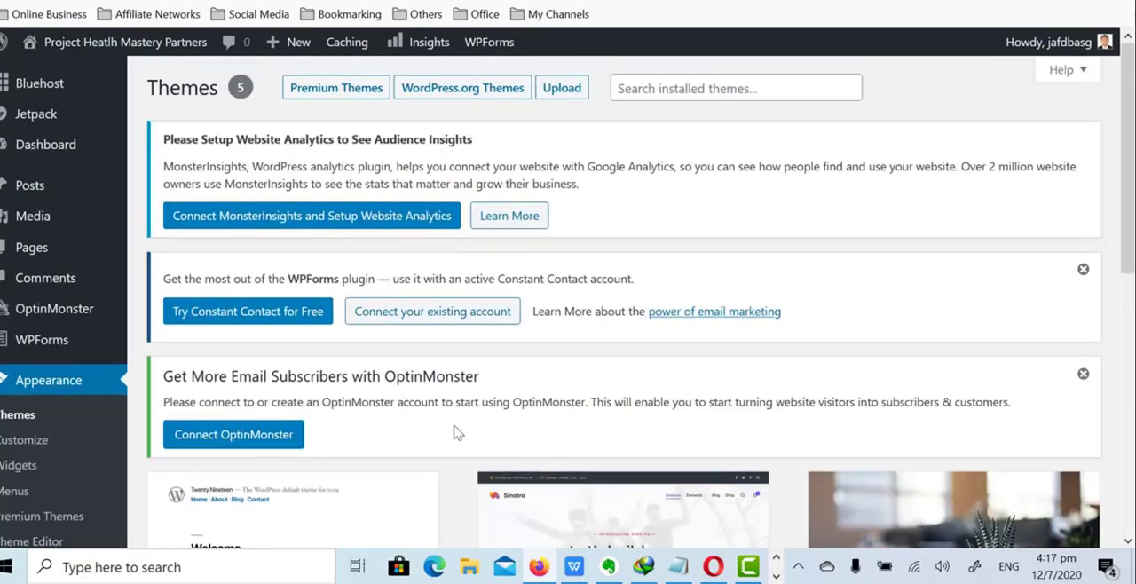
{"action": "scroll", "coordinate": [785, 238], "scroll_direction": "down", "scroll_amount": 5}
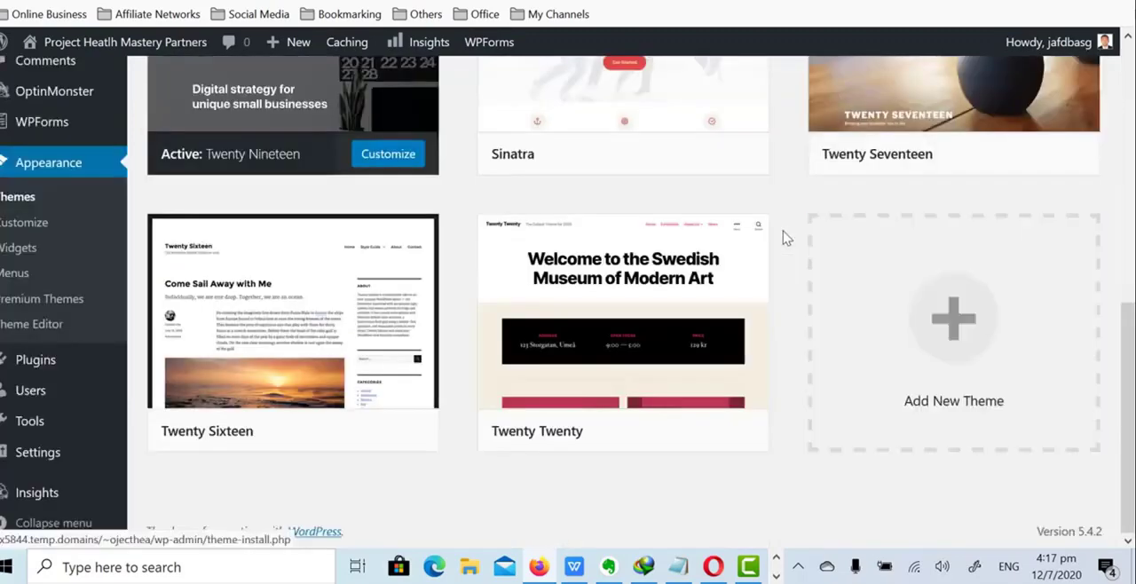
{"action": "left_click", "coordinate": [968, 328]}
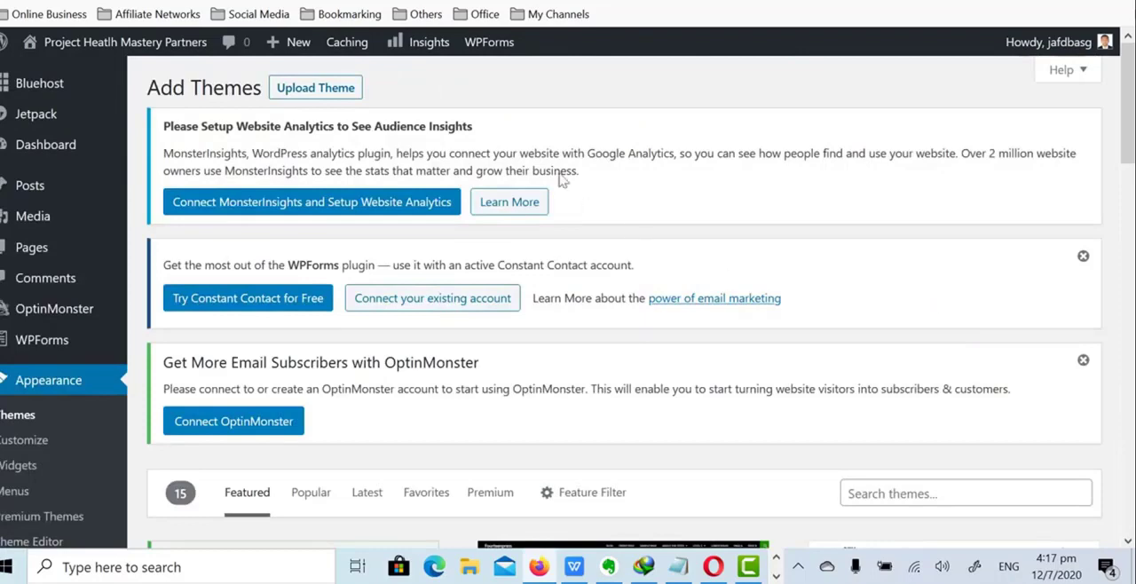
{"action": "left_click", "coordinate": [305, 91]}
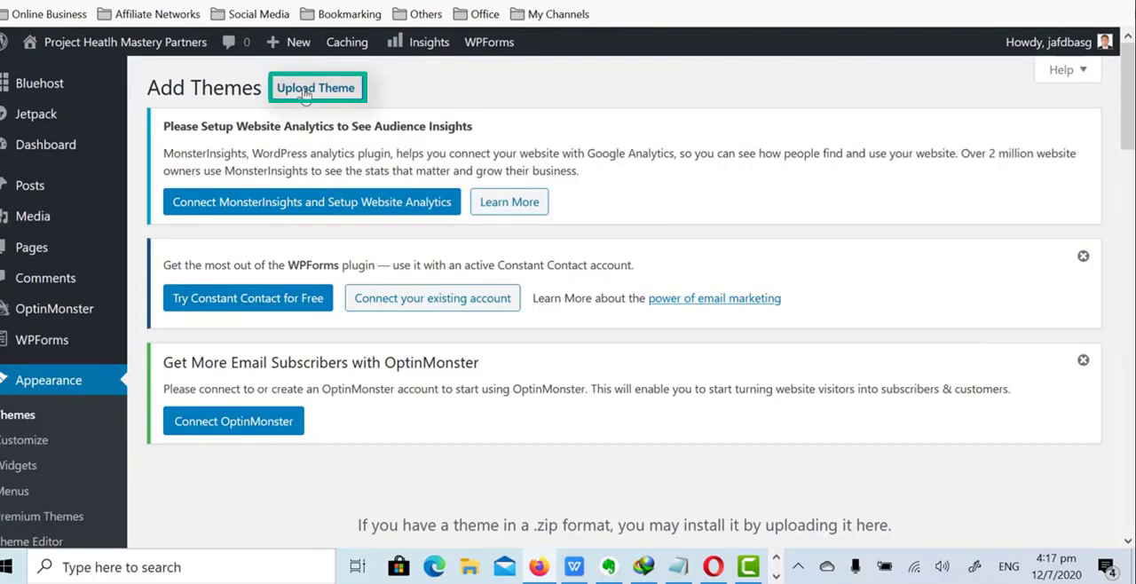
{"action": "scroll", "coordinate": [293, 97], "scroll_direction": "down", "scroll_amount": 4}
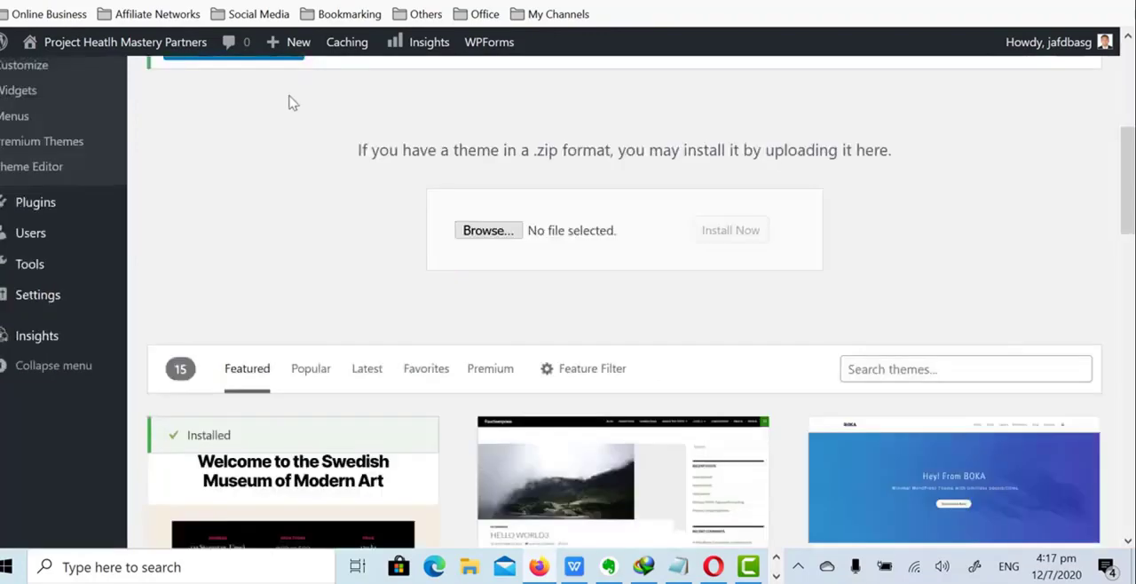
{"action": "left_click", "coordinate": [488, 231]}
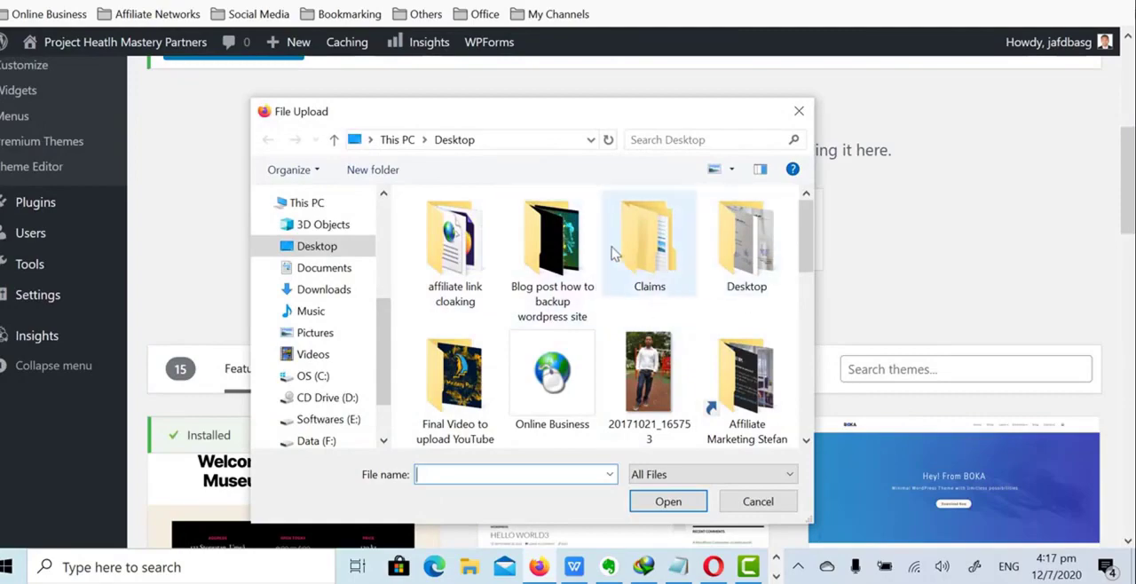
{"action": "left_click", "coordinate": [799, 111]}
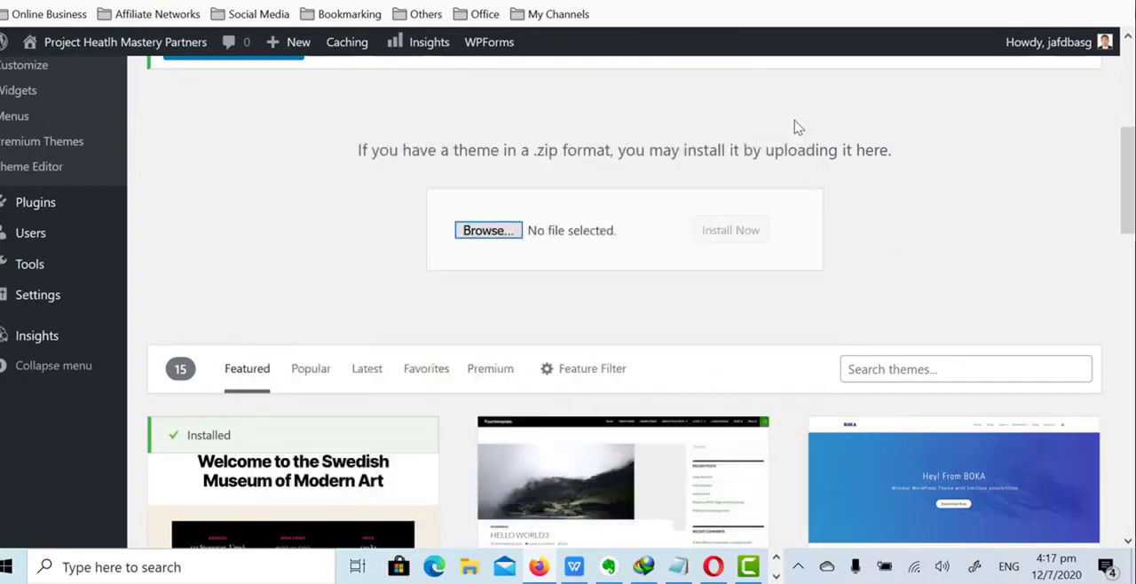
- Search the WordPress theme directory for "astra" and look over the Astra theme
{"action": "scroll", "coordinate": [1029, 246], "scroll_direction": "down", "scroll_amount": 1}
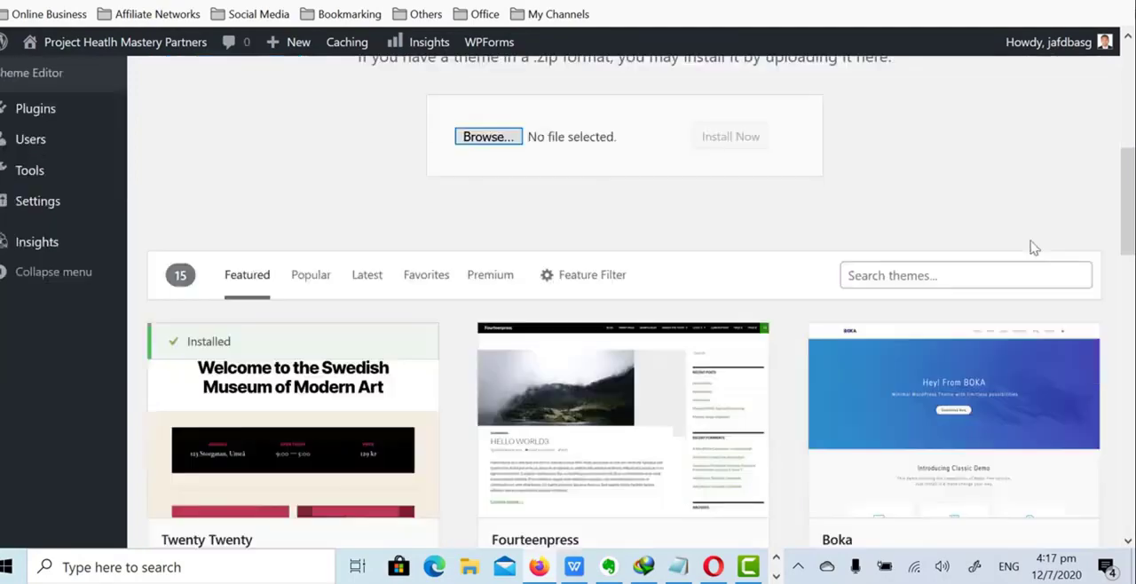
{"action": "left_click", "coordinate": [926, 276]}
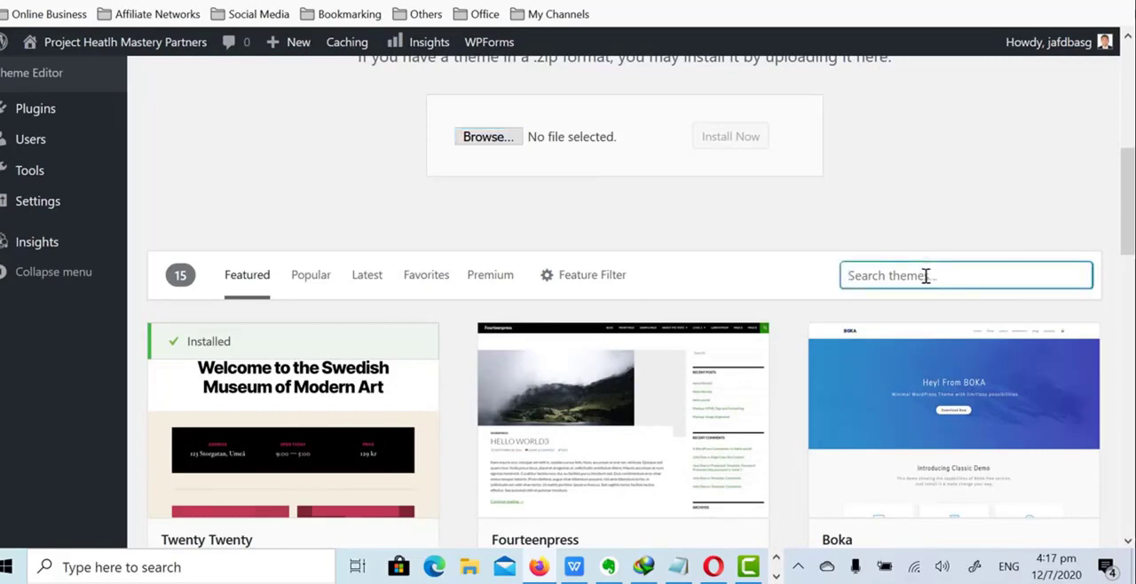
{"action": "type", "text": "astra"}
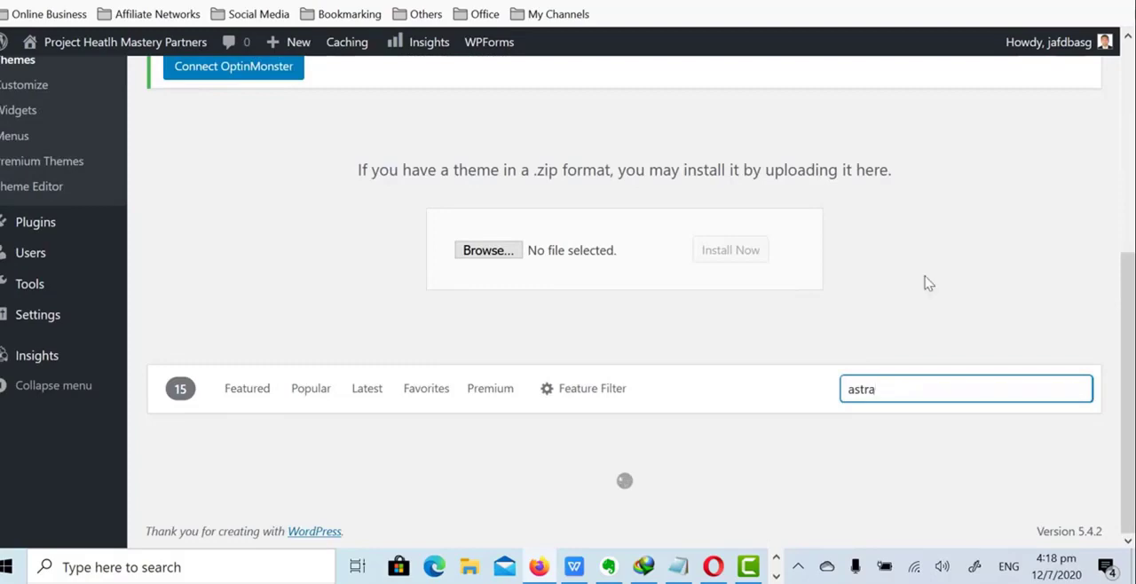
{"action": "scroll", "coordinate": [919, 274], "scroll_direction": "down", "scroll_amount": 2}
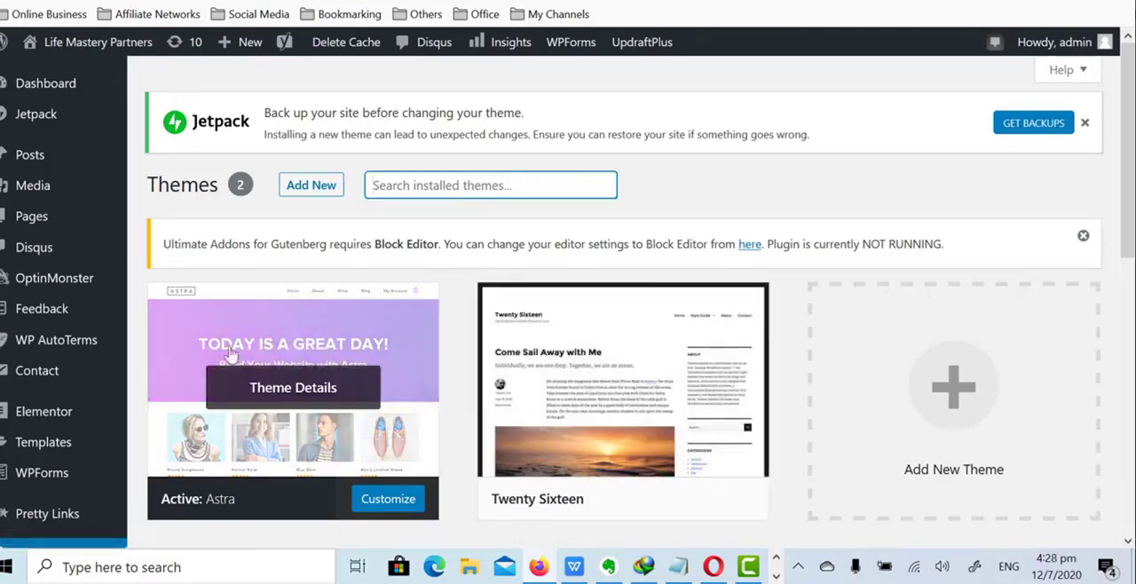
{"action": "scroll", "coordinate": [306, 343], "scroll_direction": "down", "scroll_amount": 1}
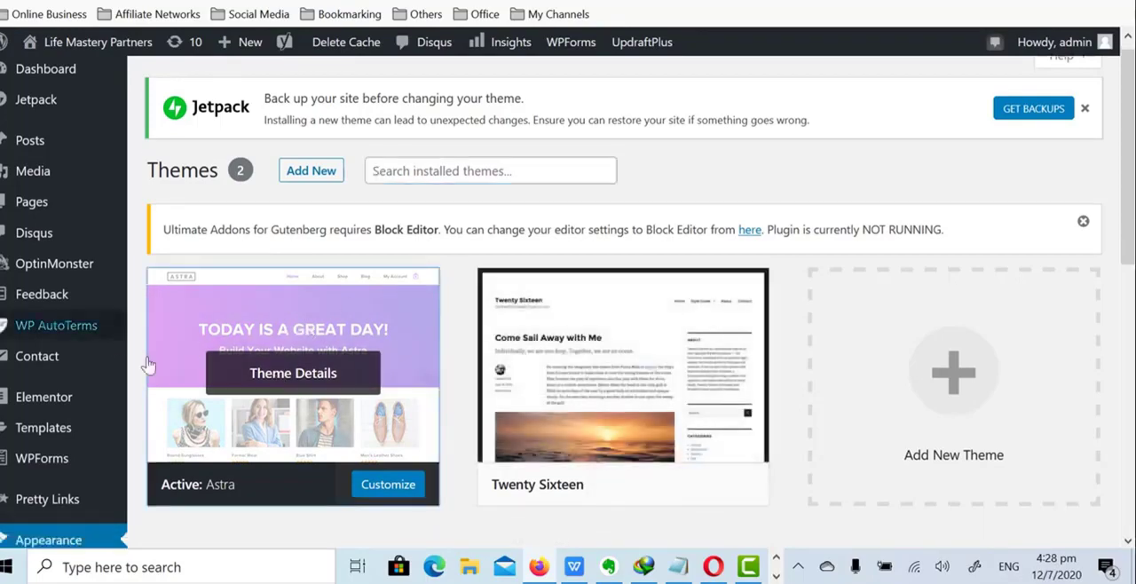
- Open the Astra theme's starter templates and look through the available Elementor site designs, including Moving Services
{"action": "left_click", "coordinate": [295, 375]}
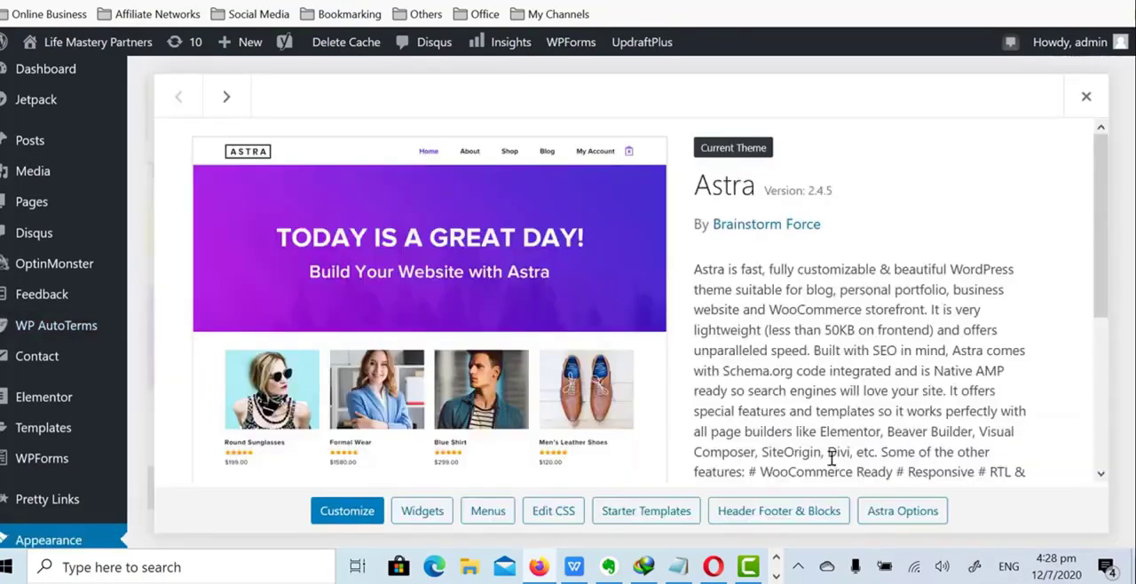
{"action": "left_click", "coordinate": [654, 519]}
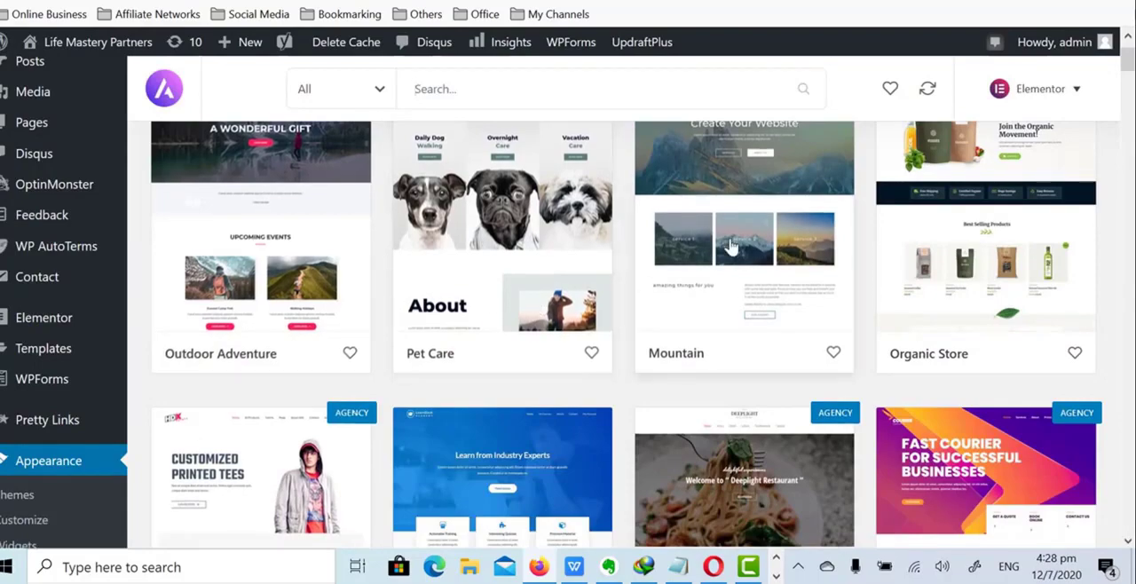
{"action": "scroll", "coordinate": [618, 264], "scroll_direction": "down", "scroll_amount": 3}
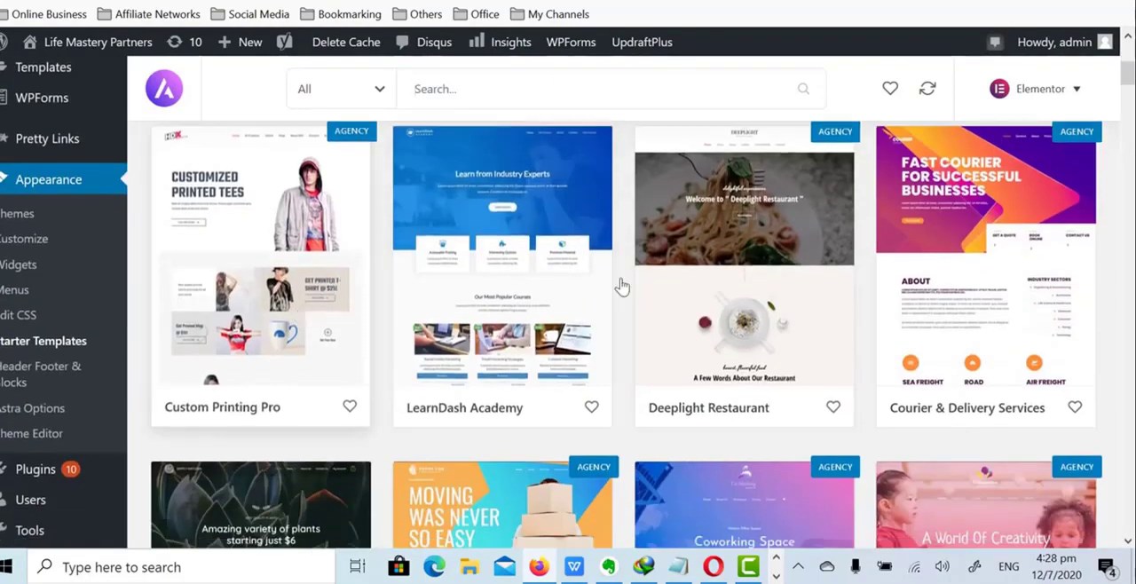
{"action": "scroll", "coordinate": [622, 288], "scroll_direction": "down", "scroll_amount": 5}
{"action": "scroll", "coordinate": [603, 334], "scroll_direction": "down", "scroll_amount": 1}
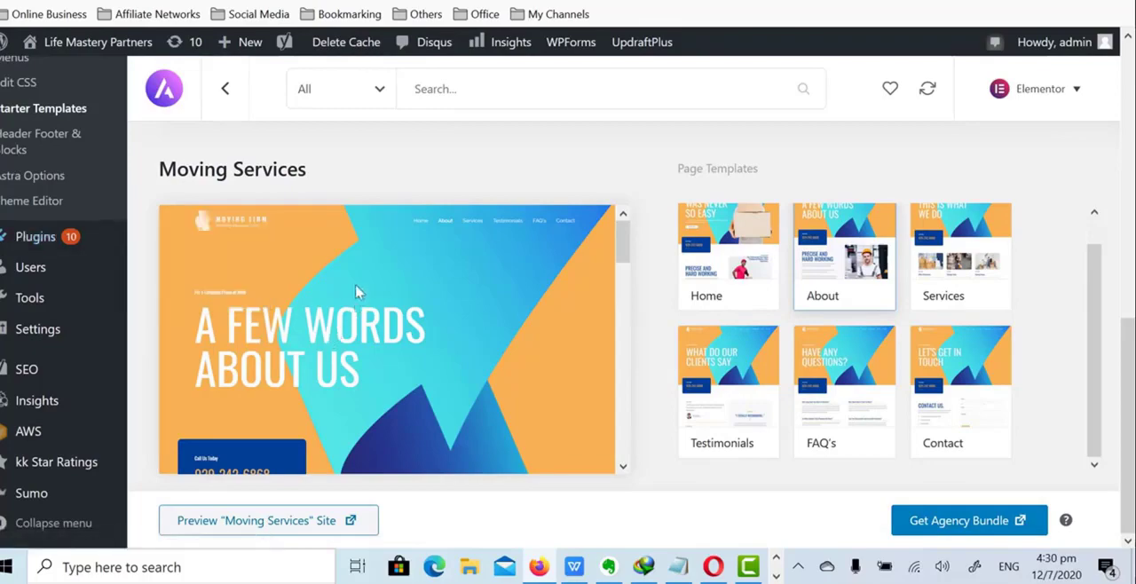
- Search the plugin directory for "contact form" and install and activate the Ninja Forms Contact Form plugin
{"action": "mouse_move", "coordinate": [35, 244]}
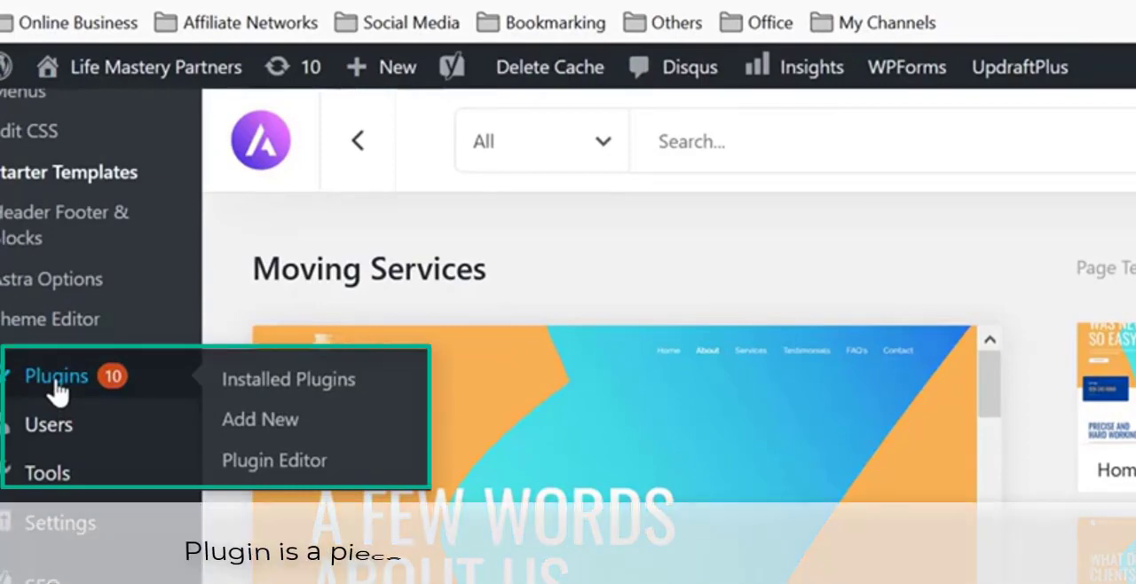
{"action": "left_click", "coordinate": [55, 380]}
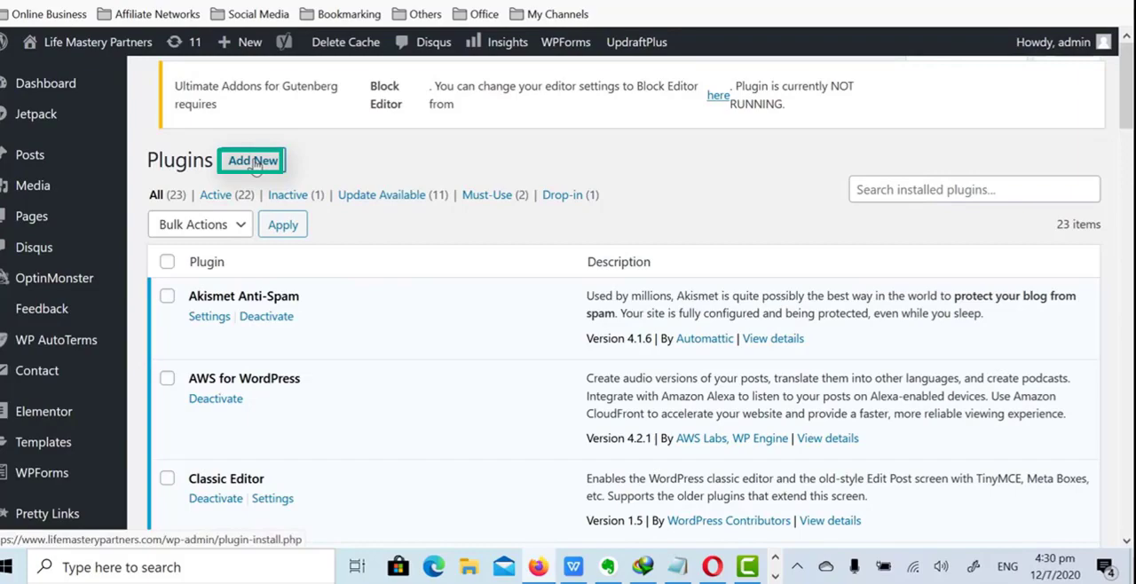
{"action": "left_click", "coordinate": [253, 161]}
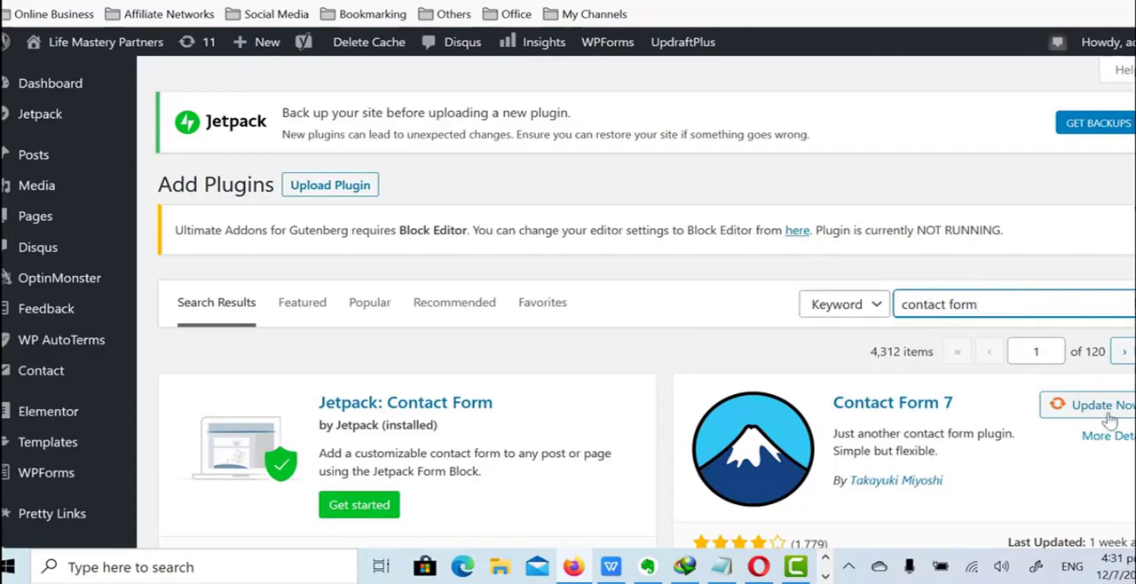
{"action": "scroll", "coordinate": [1065, 390], "scroll_direction": "down", "scroll_amount": 4}
{"action": "scroll", "coordinate": [1065, 391], "scroll_direction": "up", "scroll_amount": 3}
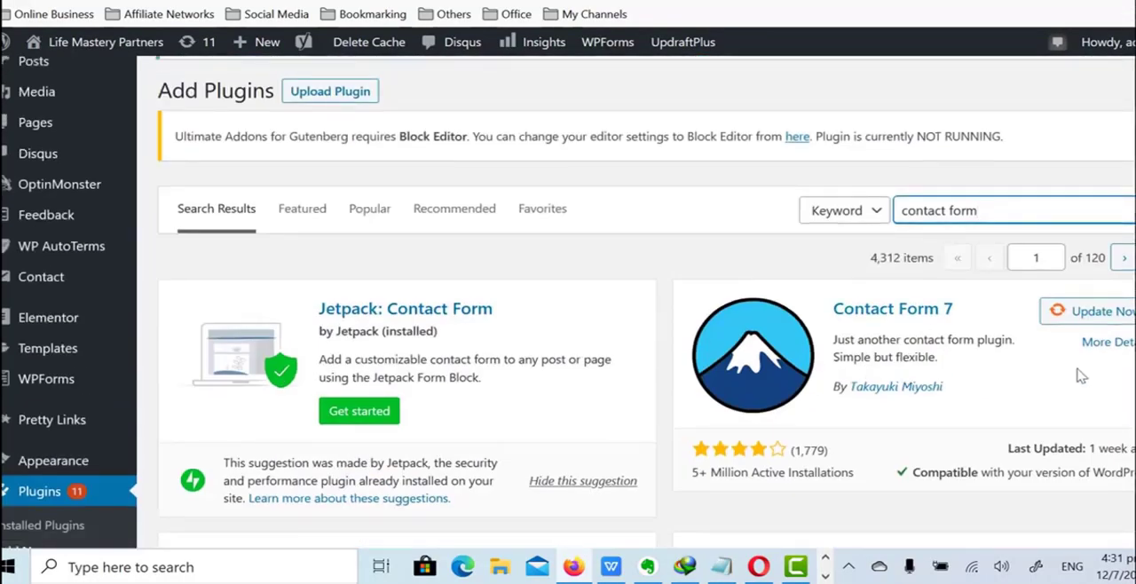
{"action": "scroll", "coordinate": [1048, 380], "scroll_direction": "down", "scroll_amount": 4}
{"action": "scroll", "coordinate": [1055, 170], "scroll_direction": "up", "scroll_amount": 2}
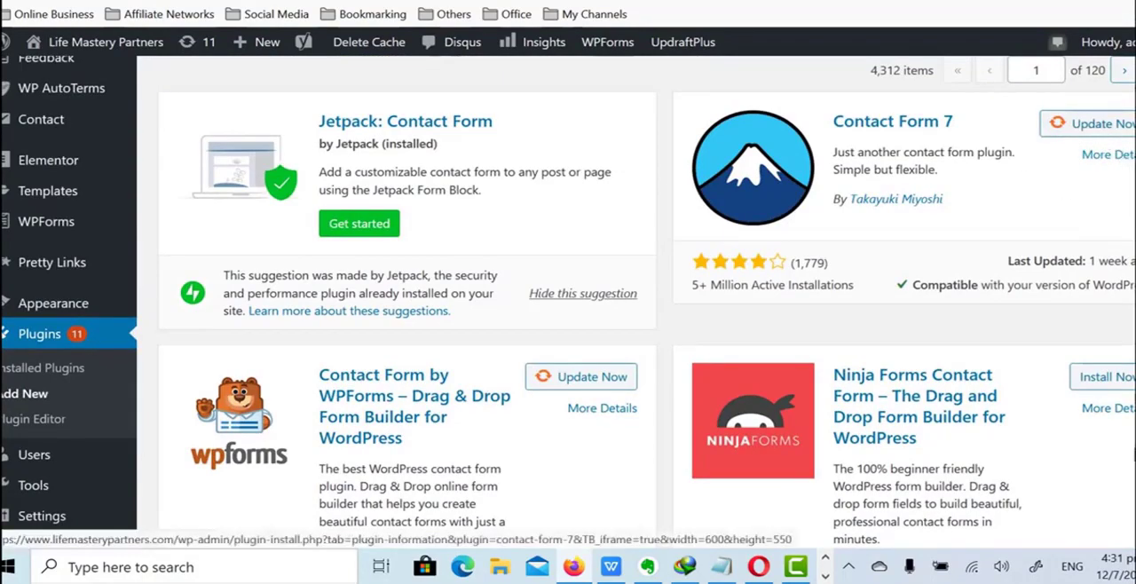
{"action": "left_click", "coordinate": [1117, 380]}
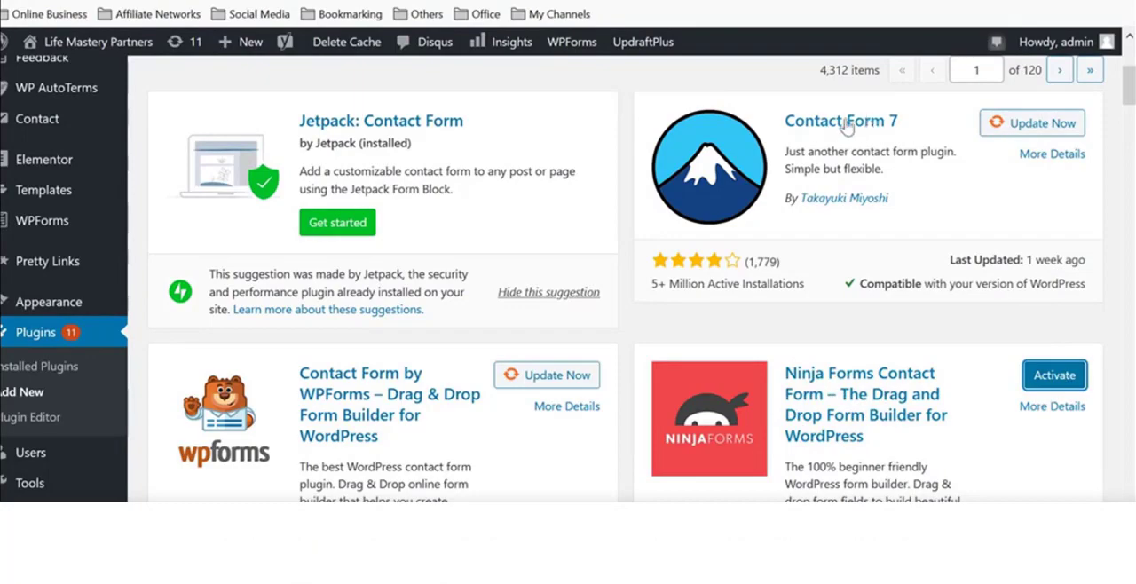
{"action": "left_click", "coordinate": [1057, 377]}
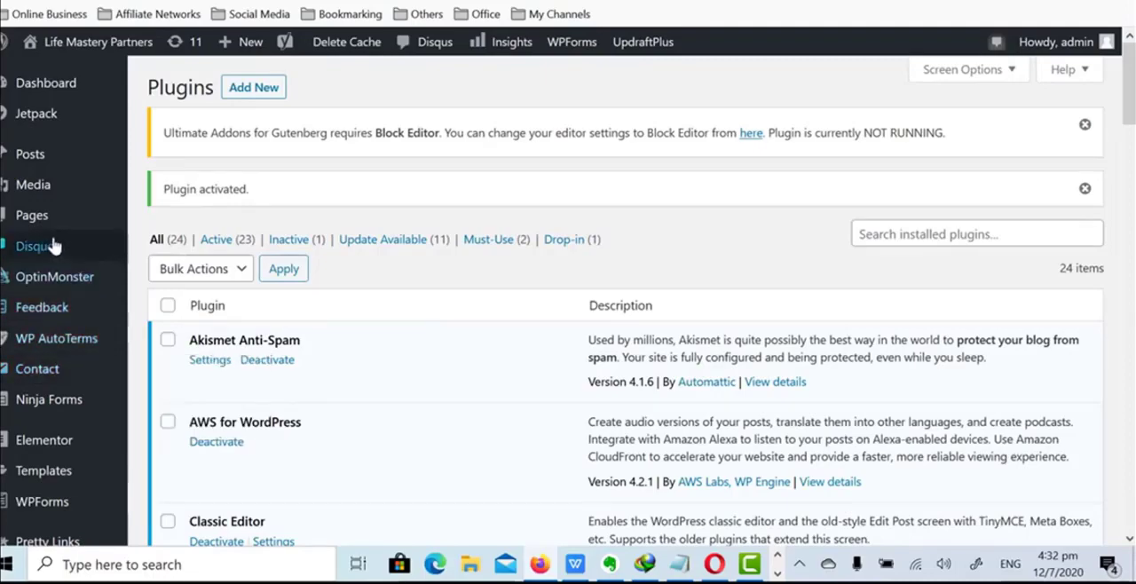
- Create a new page on the site and title it "Contact2"
{"action": "mouse_move", "coordinate": [17, 229]}
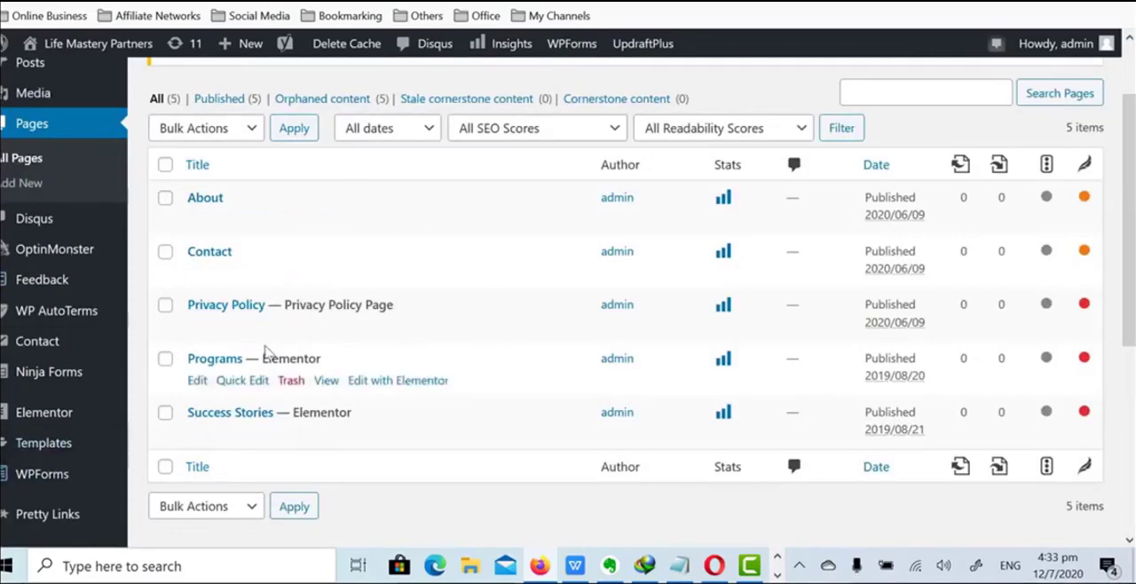
{"action": "left_click", "coordinate": [23, 158]}
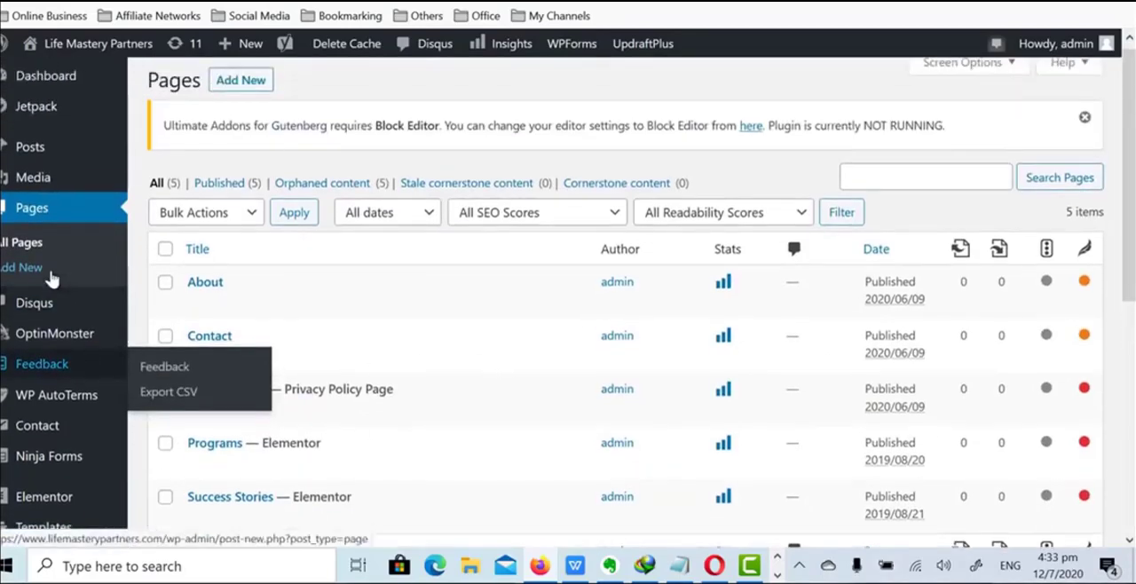
{"action": "left_click", "coordinate": [246, 95]}
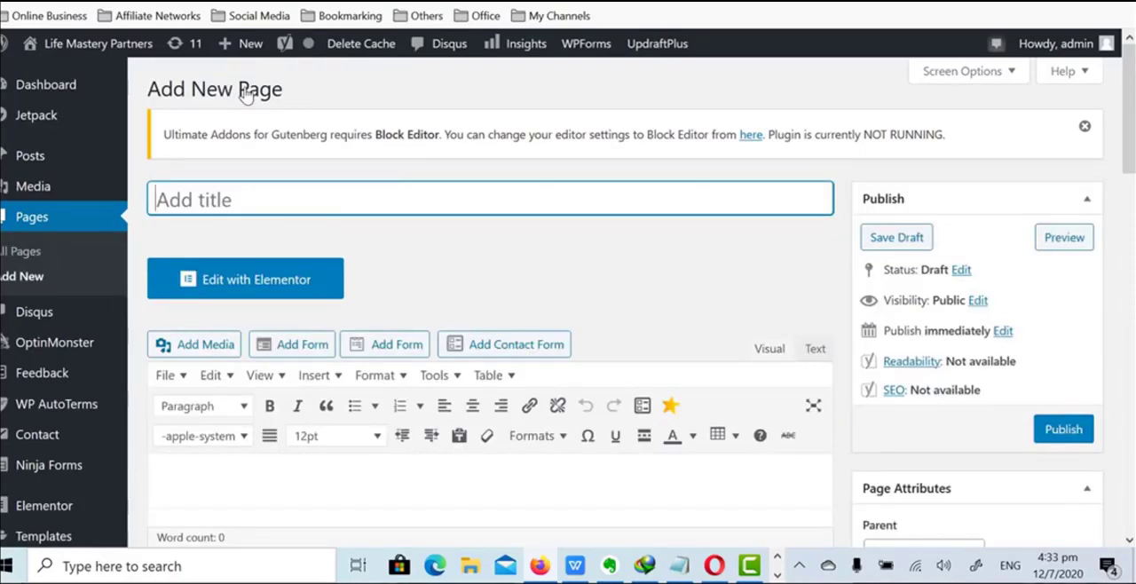
{"action": "type", "text": "Contra"}
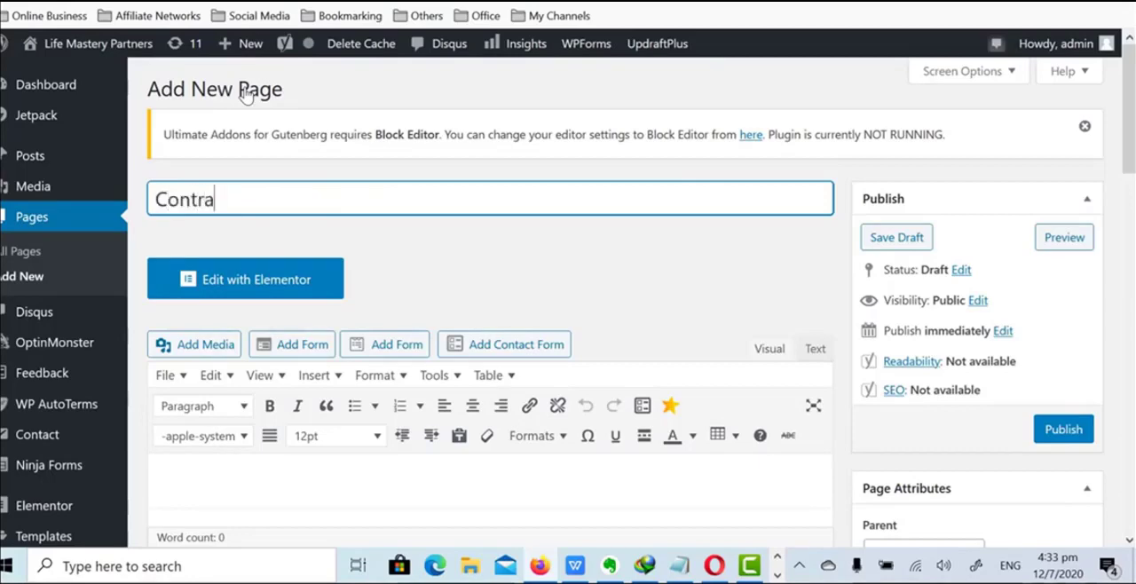
{"action": "key", "text": "BackSpace"}
{"action": "key", "text": "BackSpace"}
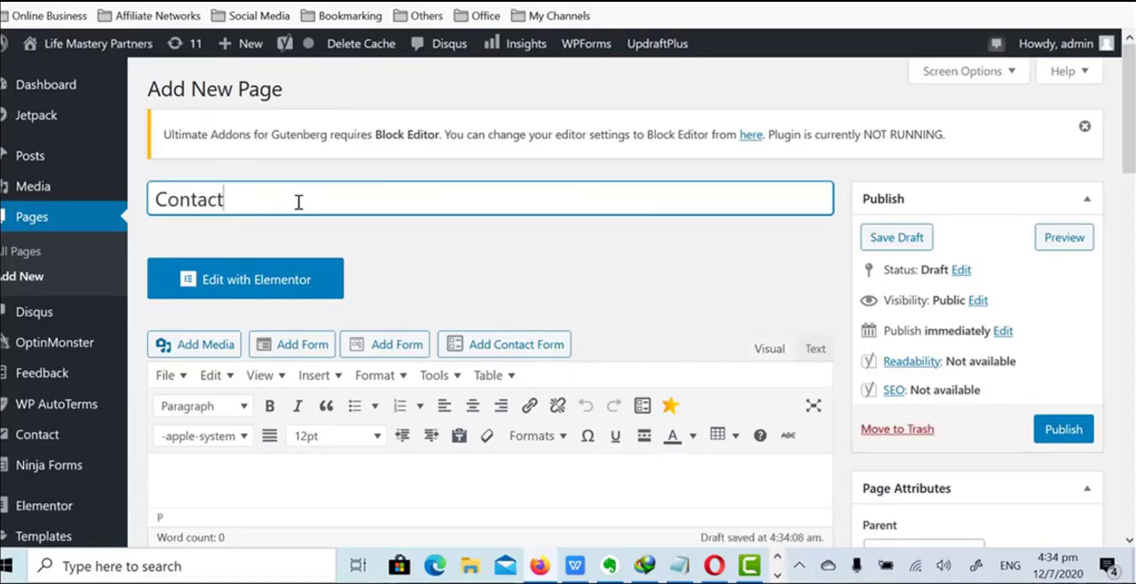
{"action": "type", "text": "2"}
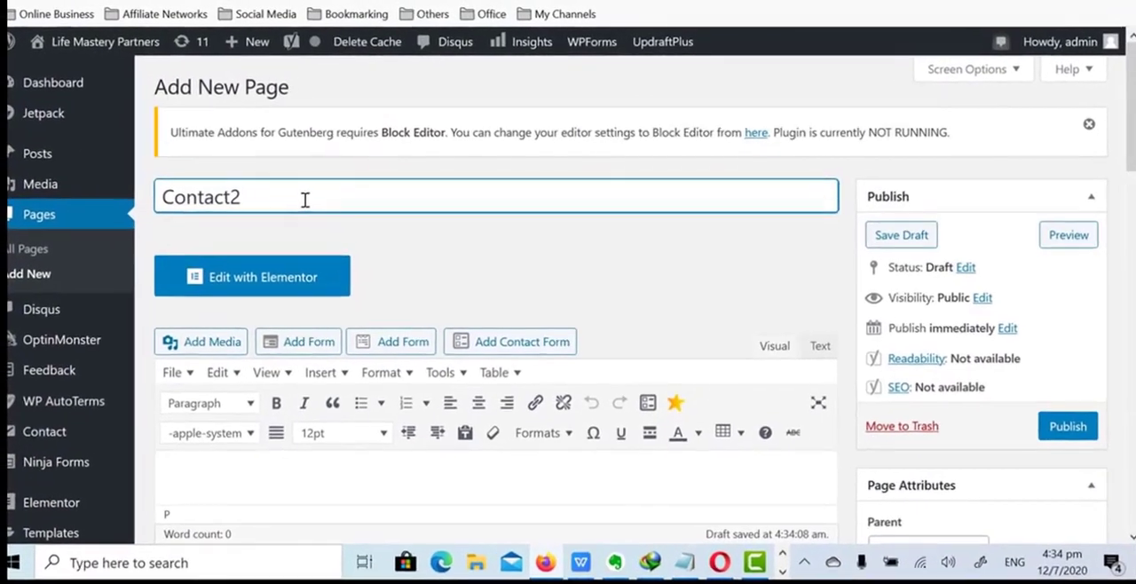
- Enter "This page is under construction." as the body text of the Contact2 page
{"action": "scroll", "coordinate": [331, 352], "scroll_direction": "down", "scroll_amount": 2}
{"action": "left_click", "coordinate": [295, 311]}
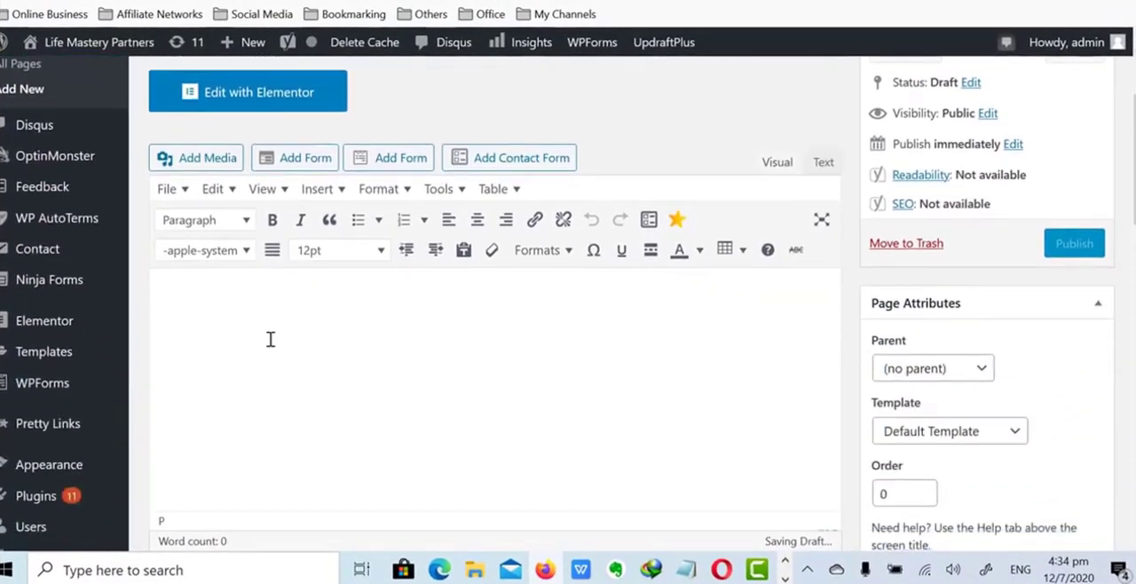
{"action": "type", "text": "This p"}
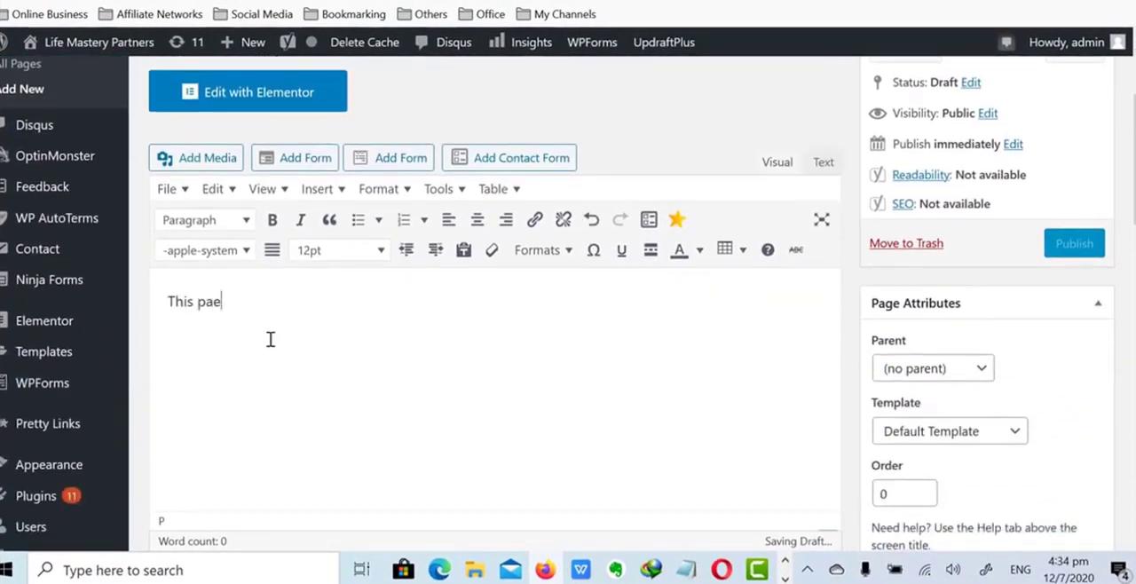
{"action": "type", "text": "age is und"}
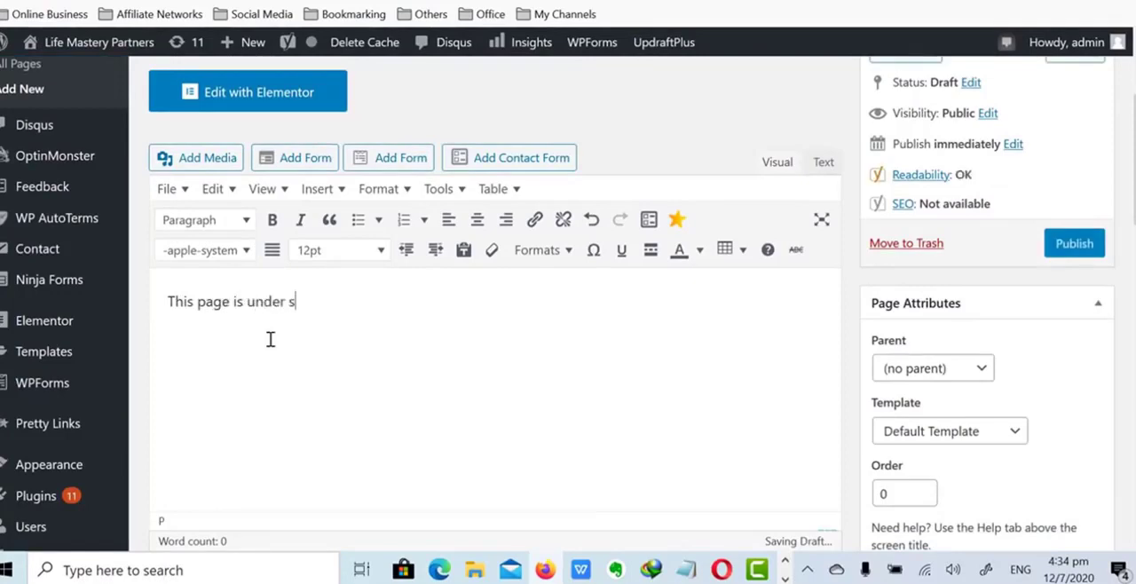
{"action": "type", "text": "er construn"}
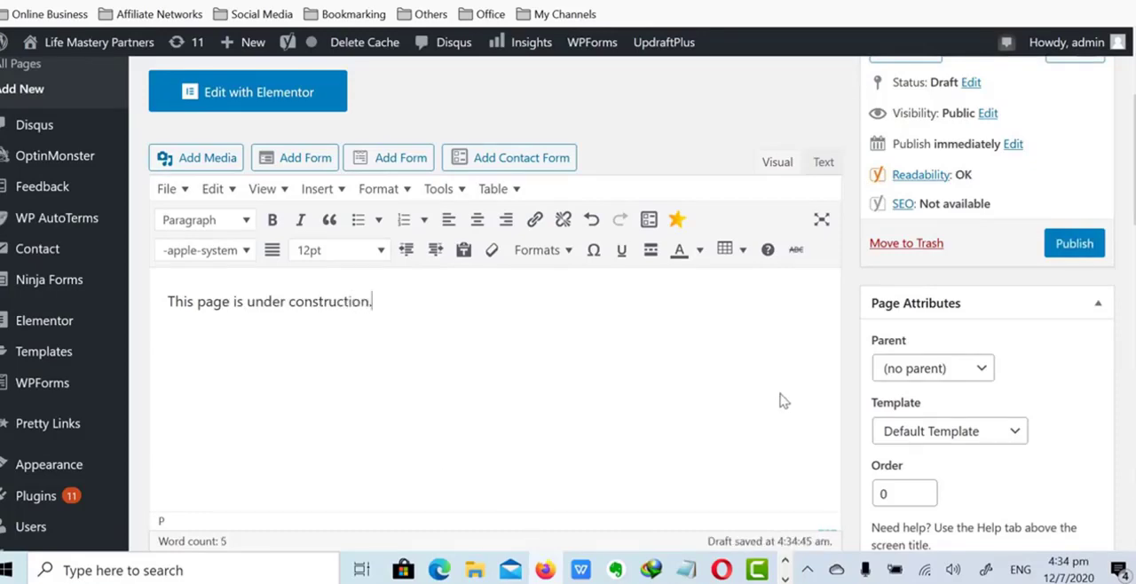
- Publish the Contact2 page and open the list of all pages
{"action": "scroll", "coordinate": [883, 479], "scroll_direction": "up", "scroll_amount": 1}
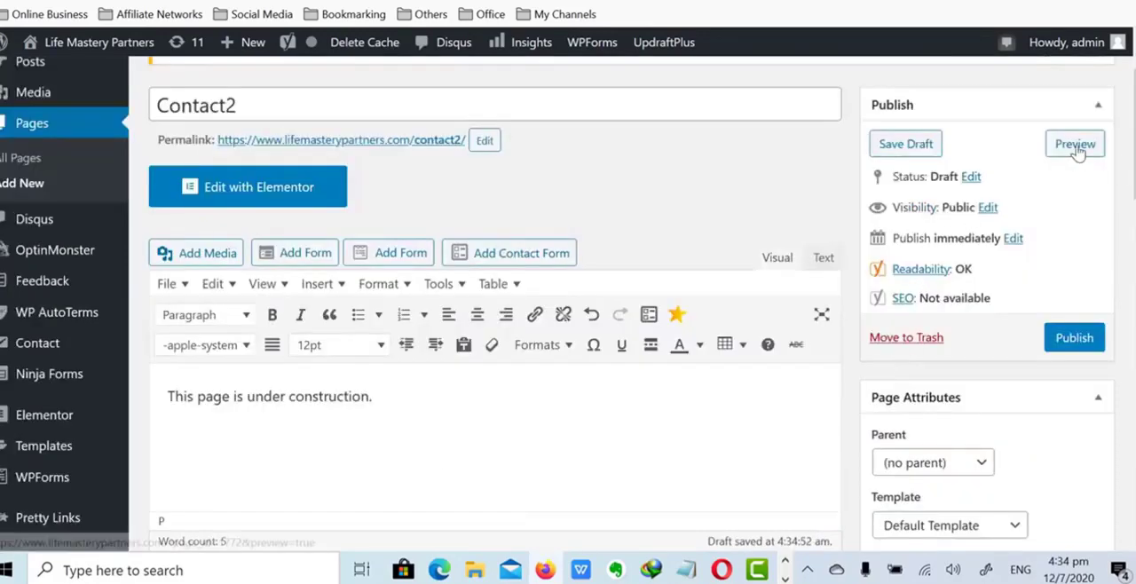
{"action": "scroll", "coordinate": [979, 310], "scroll_direction": "up", "scroll_amount": 1}
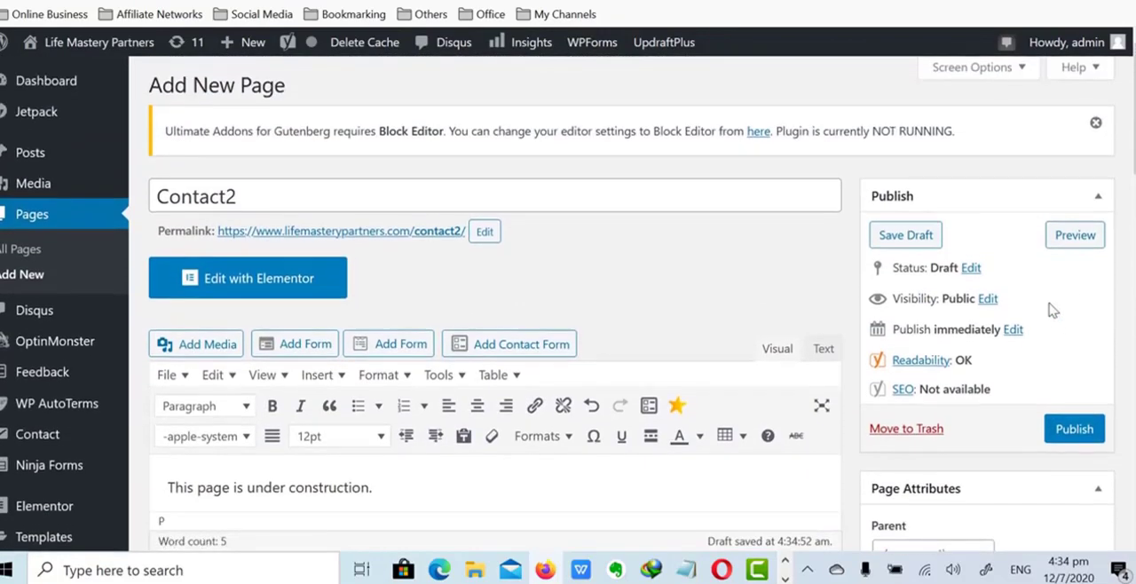
{"action": "scroll", "coordinate": [1020, 293], "scroll_direction": "down", "scroll_amount": 2}
{"action": "left_click", "coordinate": [1077, 246]}
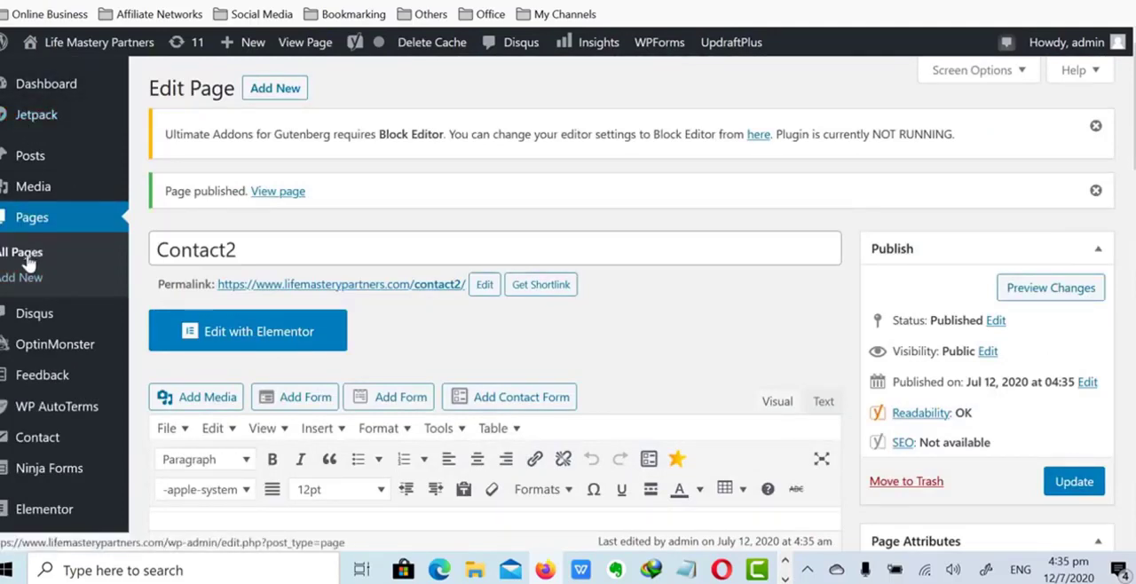
{"action": "left_click", "coordinate": [28, 257]}
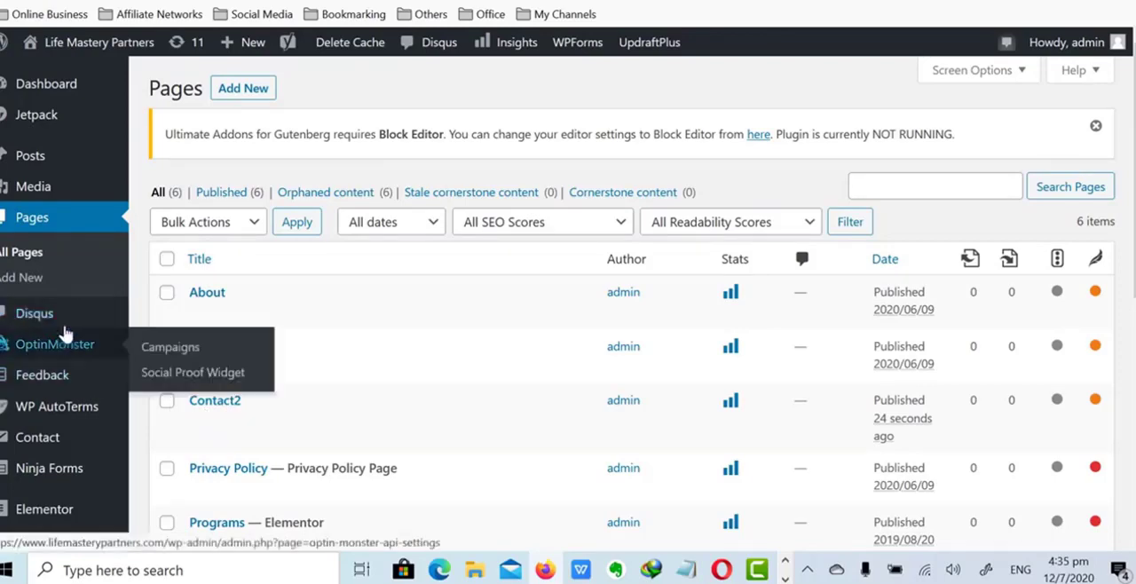
- Open the Contact Form 7 settings from the installed plugins and start a new contact form
{"action": "scroll", "coordinate": [53, 283], "scroll_direction": "down", "scroll_amount": 2}
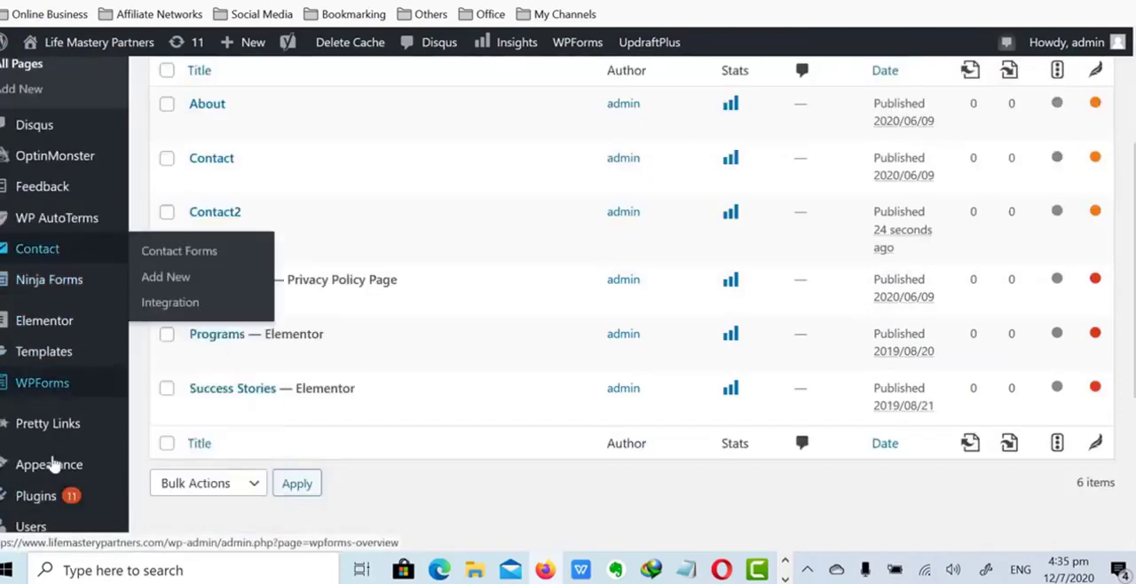
{"action": "mouse_move", "coordinate": [68, 499]}
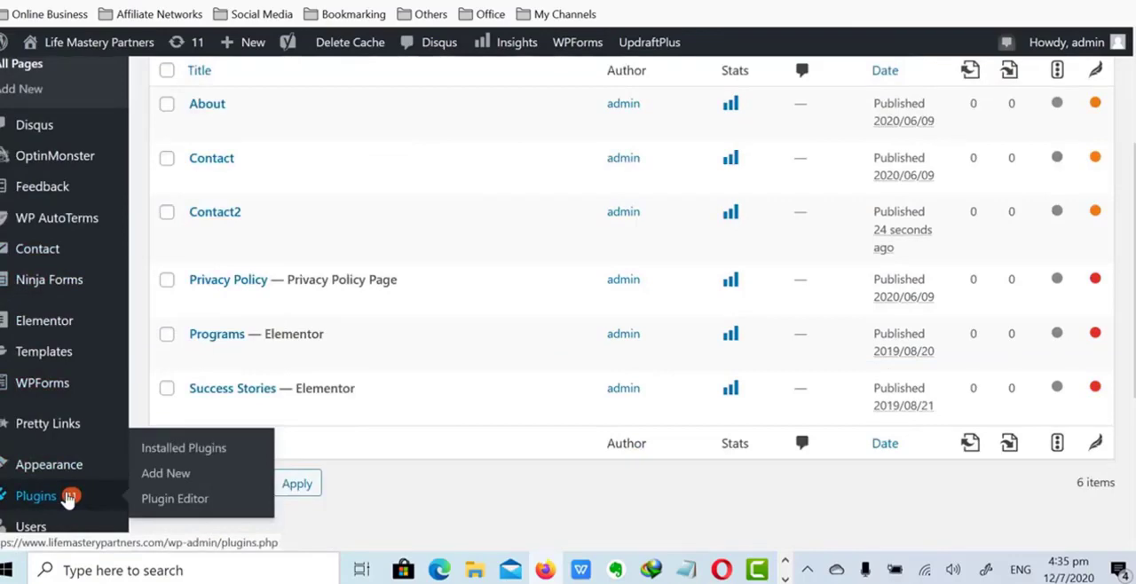
{"action": "left_click", "coordinate": [68, 500]}
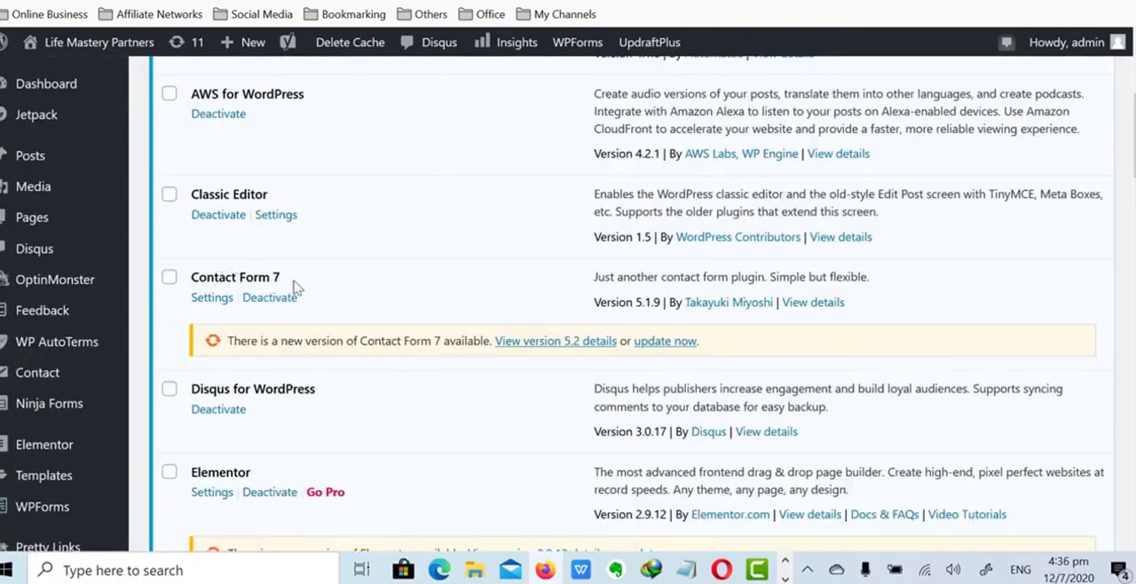
{"action": "left_click", "coordinate": [226, 302]}
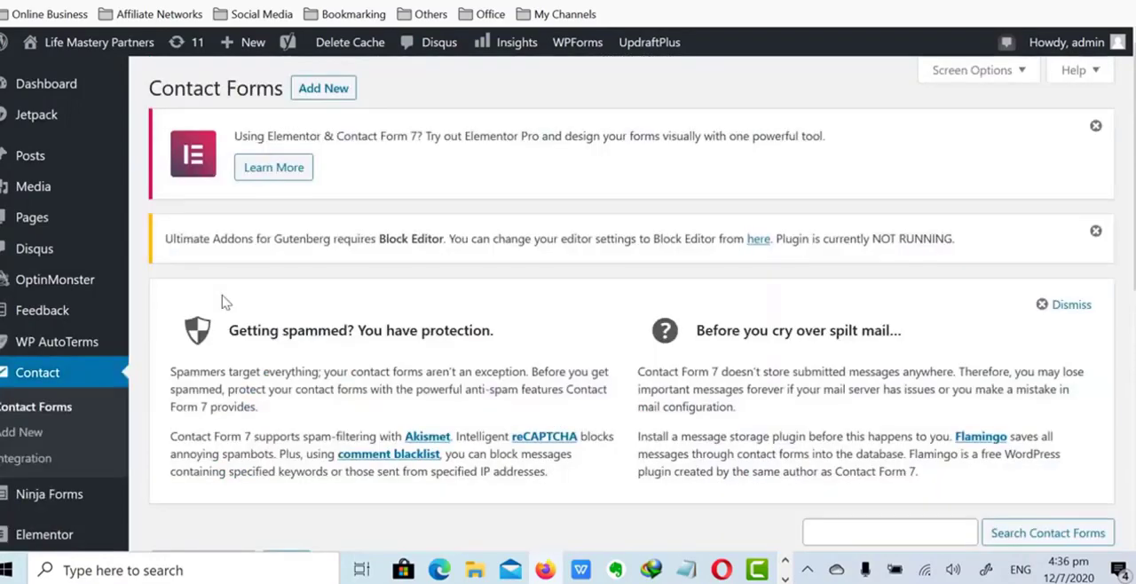
{"action": "left_click", "coordinate": [325, 92]}
{"action": "scroll", "coordinate": [325, 96], "scroll_direction": "down", "scroll_amount": 2}
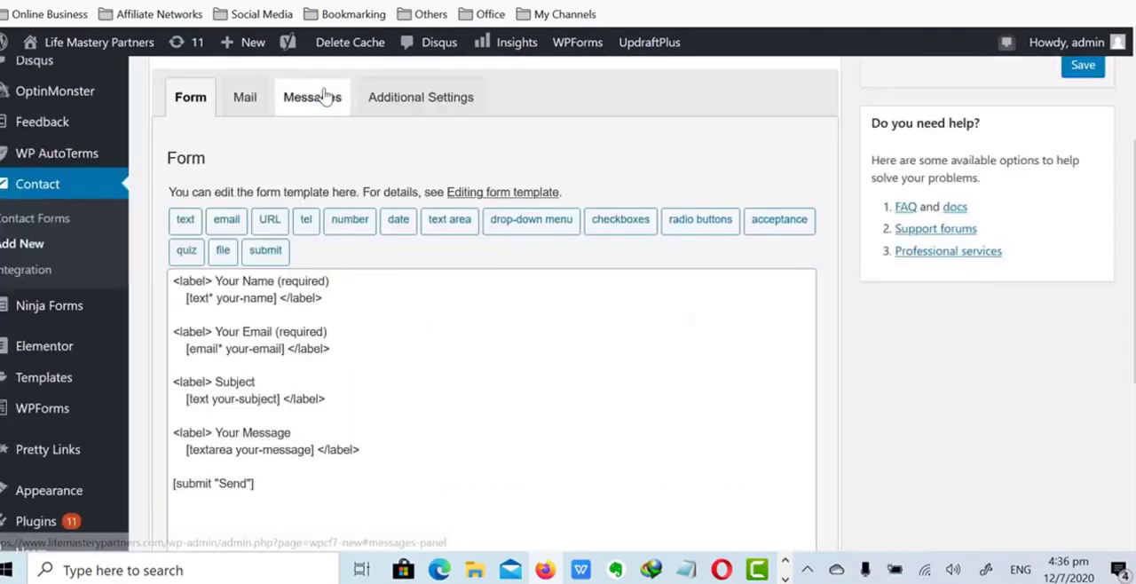
- Replace the "Your Name" label text in the form template with the owner's first name
{"action": "left_click_drag", "start_coordinate": [215, 280], "coordinate": [269, 281]}
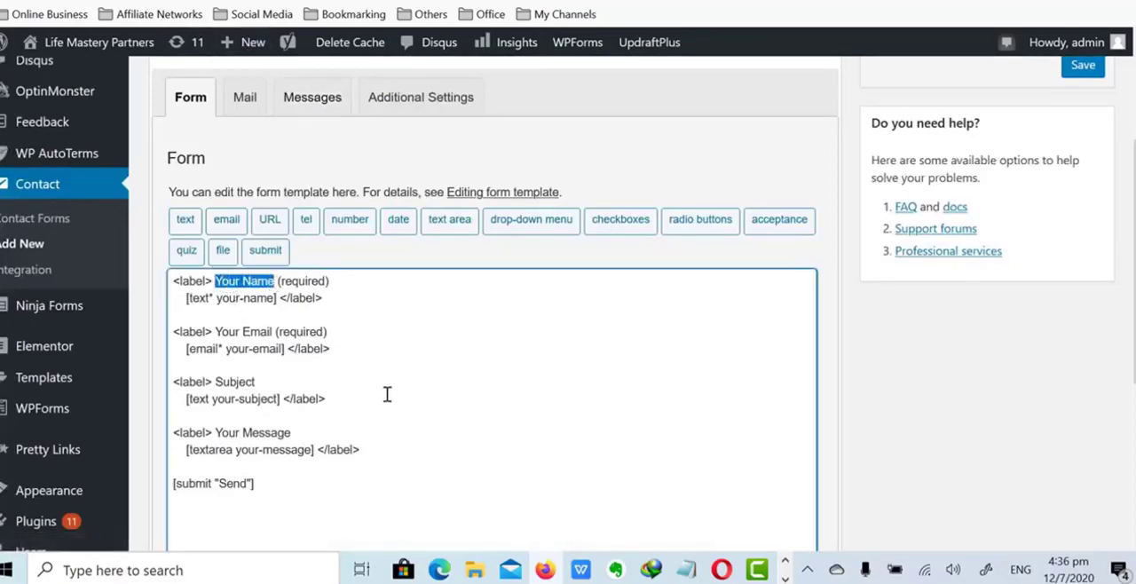
{"action": "type", "text": "Jef"}
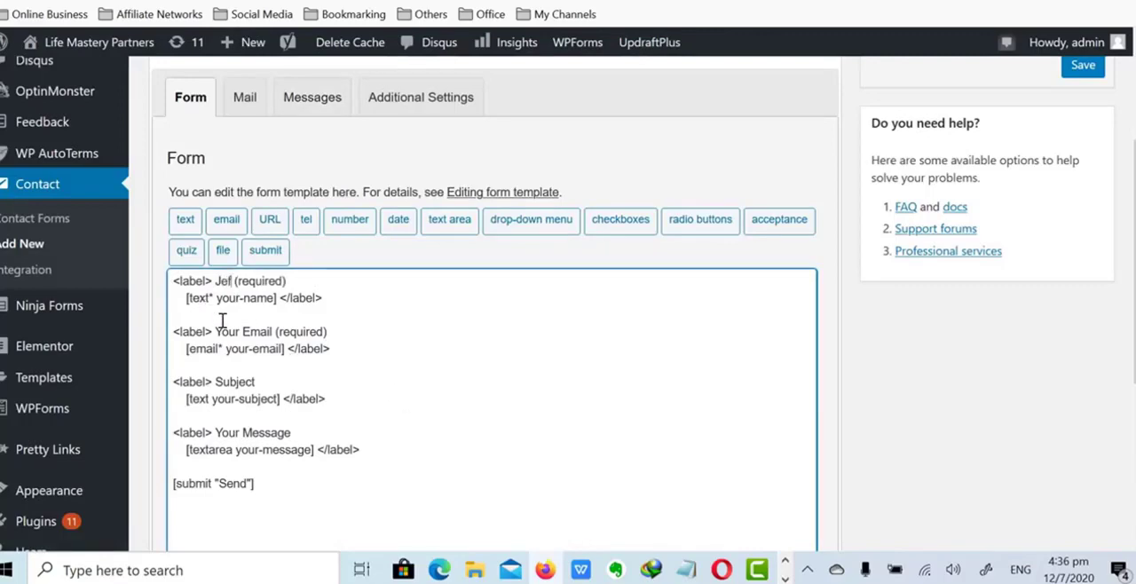
- Replace the "Your Email" label text in the form template with a sample e-mail address
{"action": "left_click_drag", "start_coordinate": [218, 331], "coordinate": [282, 333]}
{"action": "key", "text": "BackSpace"}
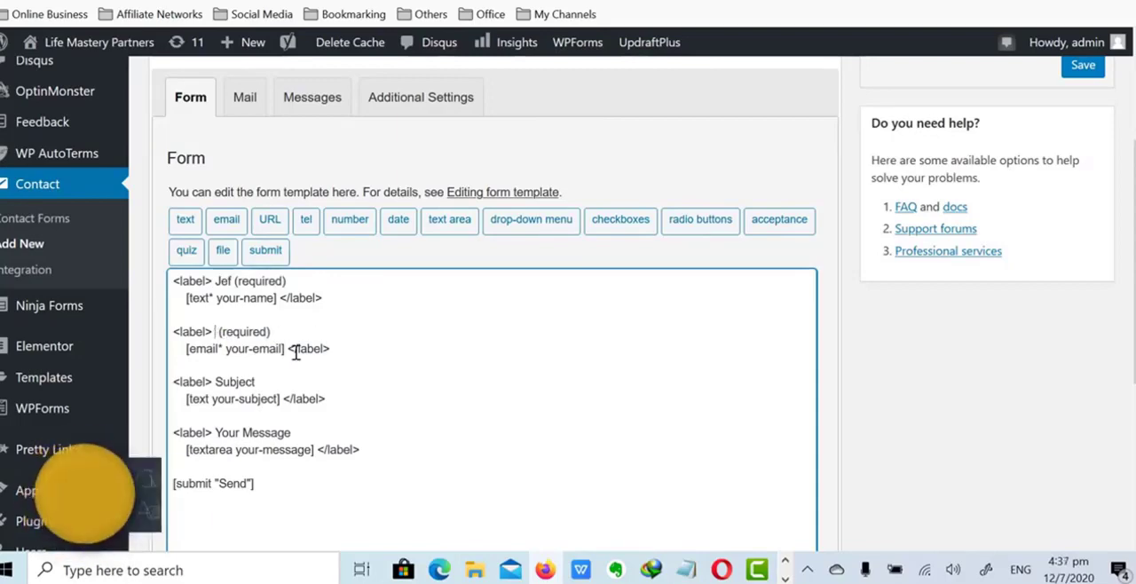
{"action": "type", "text": "xxx@"}
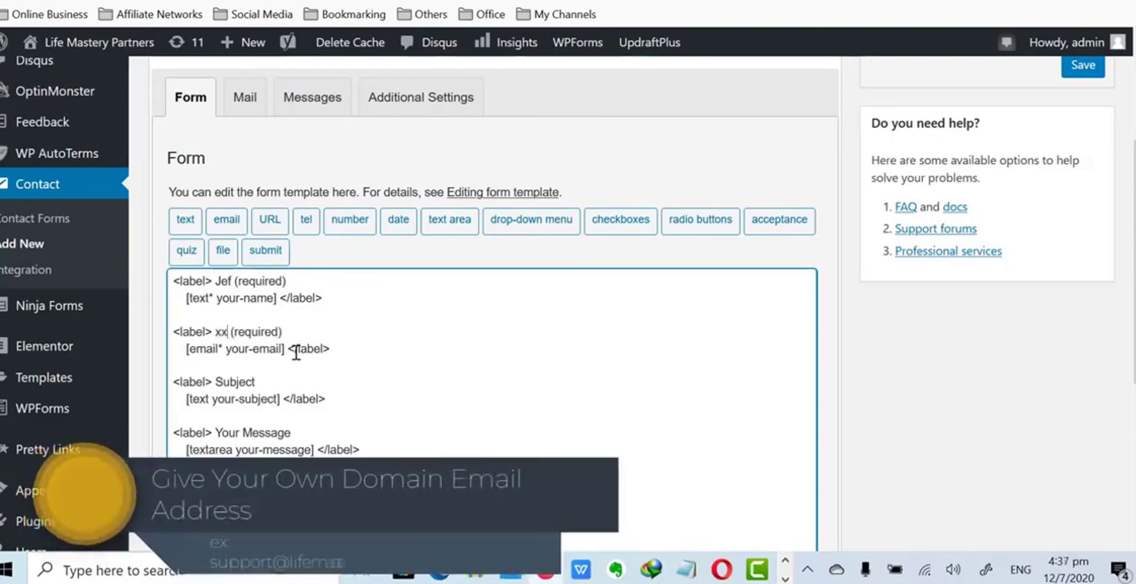
{"action": "type", "text": "gma"}
{"action": "key", "text": "BackSpace"}
{"action": "key", "text": "BackSpace"}
{"action": "key", "text": "BackSpace"}
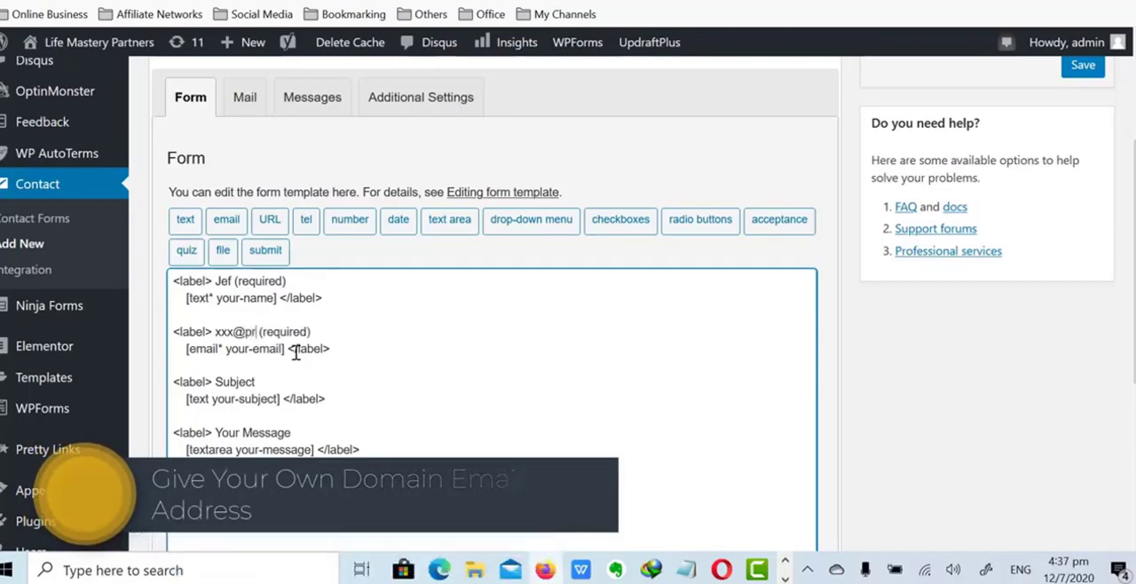
{"action": "type", "text": "abc.com"}
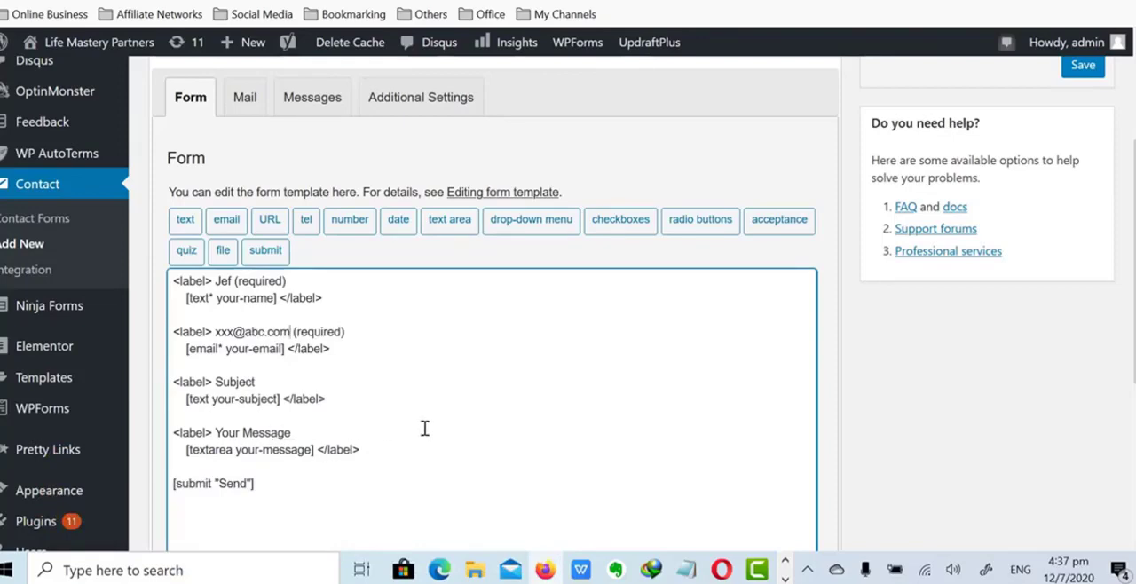
- Title the new contact form "Contact Form2" and save it
{"action": "scroll", "coordinate": [438, 427], "scroll_direction": "up", "scroll_amount": 3}
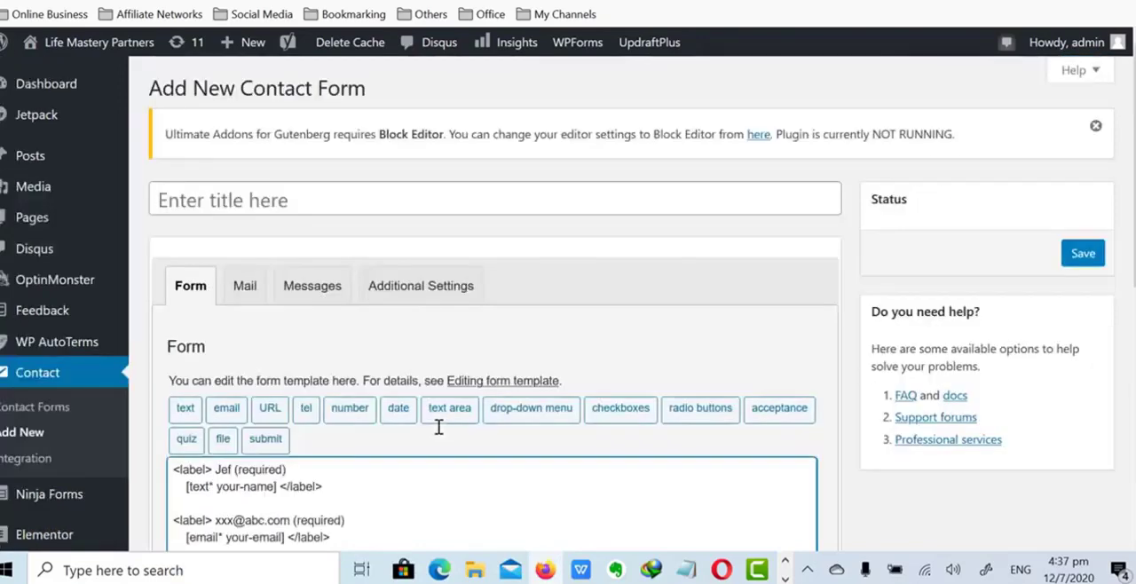
{"action": "left_click", "coordinate": [274, 195]}
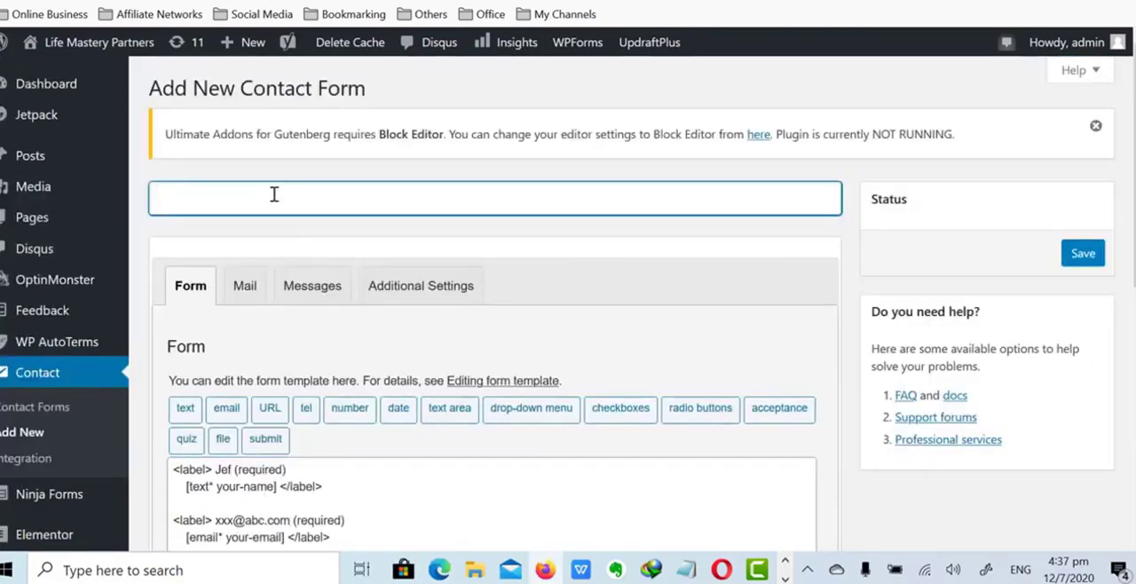
{"action": "type", "text": "Contract"}
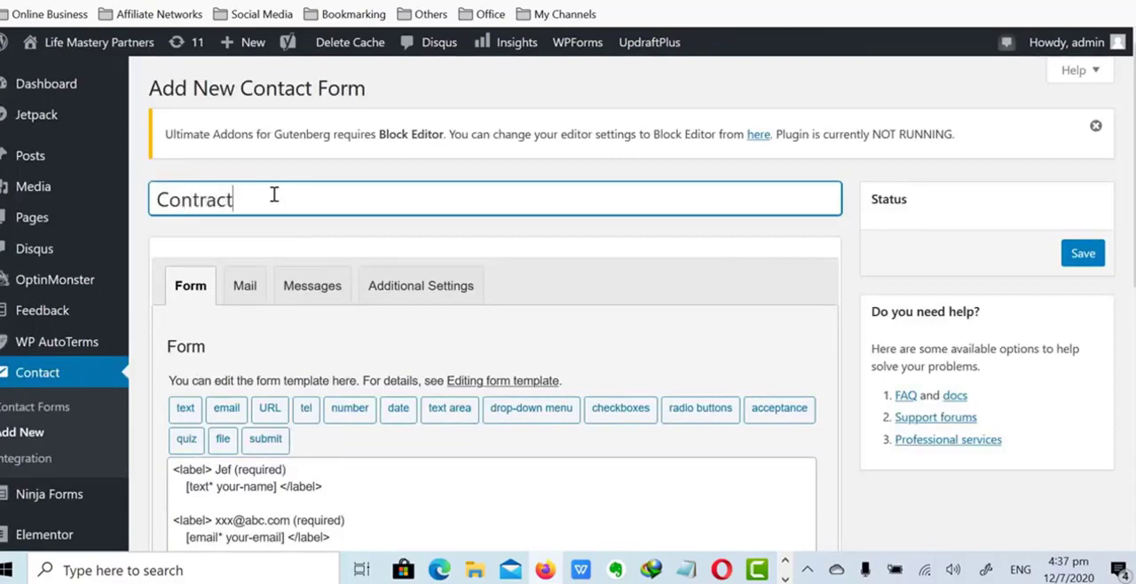
{"action": "key", "text": "BackSpace"}
{"action": "key", "text": "BackSpace"}
{"action": "key", "text": "BackSpace"}
{"action": "type", "text": "ct Form"}
{"action": "scroll", "coordinate": [249, 201], "scroll_direction": "down", "scroll_amount": 5}
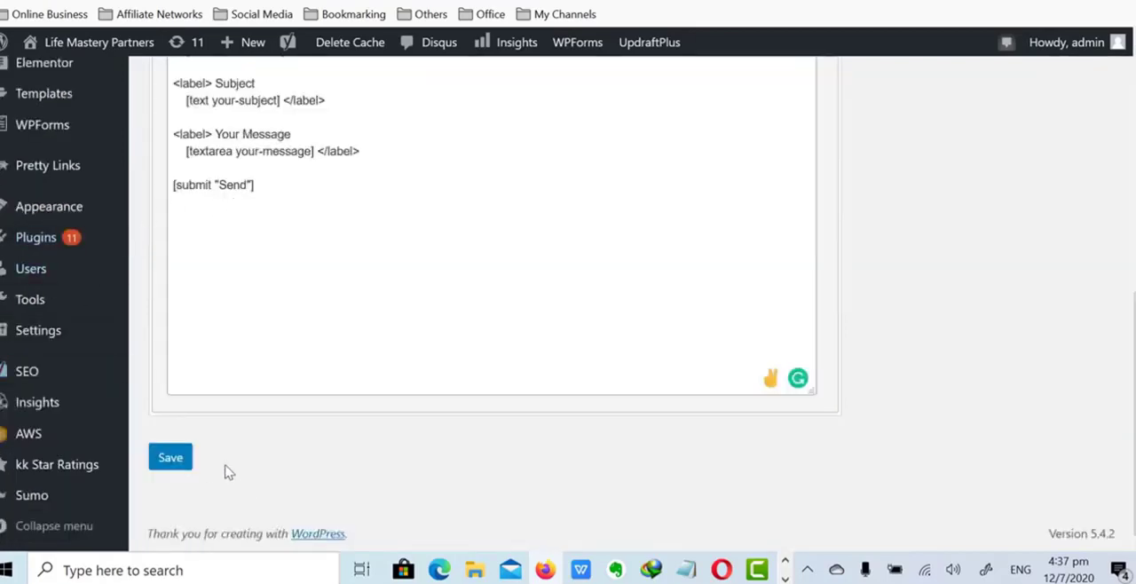
{"action": "left_click", "coordinate": [170, 458]}
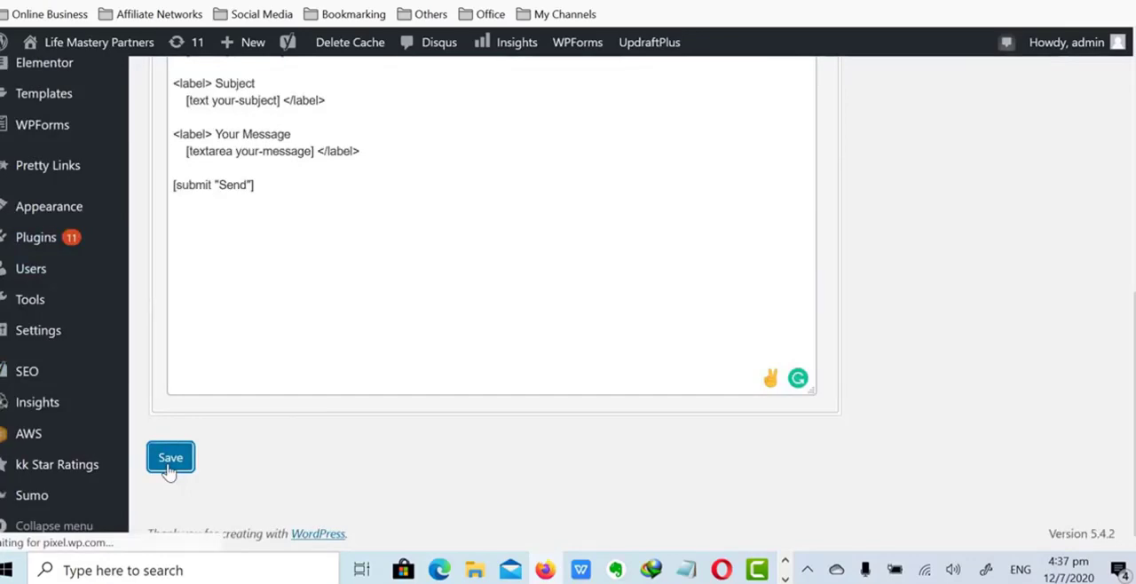
- Copy the shortcode of Contact Form2 and open the Contact2 page for editing
{"action": "scroll", "coordinate": [533, 337], "scroll_direction": "down", "scroll_amount": 3}
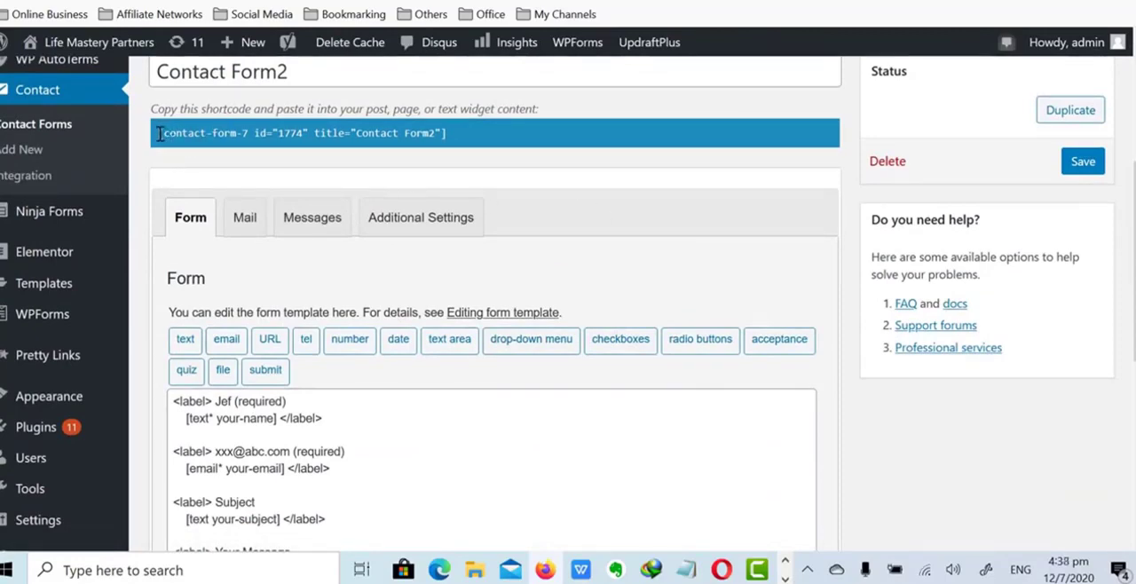
{"action": "left_click_drag", "start_coordinate": [156, 133], "coordinate": [474, 153]}
{"action": "key", "text": "ctrl+c"}
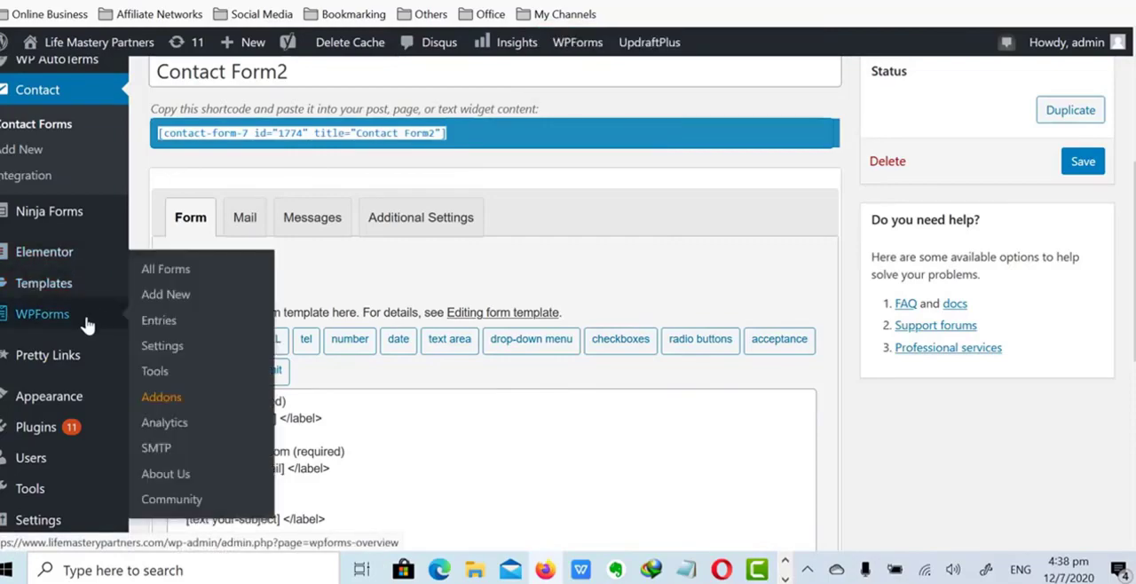
{"action": "scroll", "coordinate": [89, 315], "scroll_direction": "down", "scroll_amount": 1}
{"action": "scroll", "coordinate": [88, 313], "scroll_direction": "down", "scroll_amount": 2}
{"action": "scroll", "coordinate": [92, 309], "scroll_direction": "up", "scroll_amount": 5}
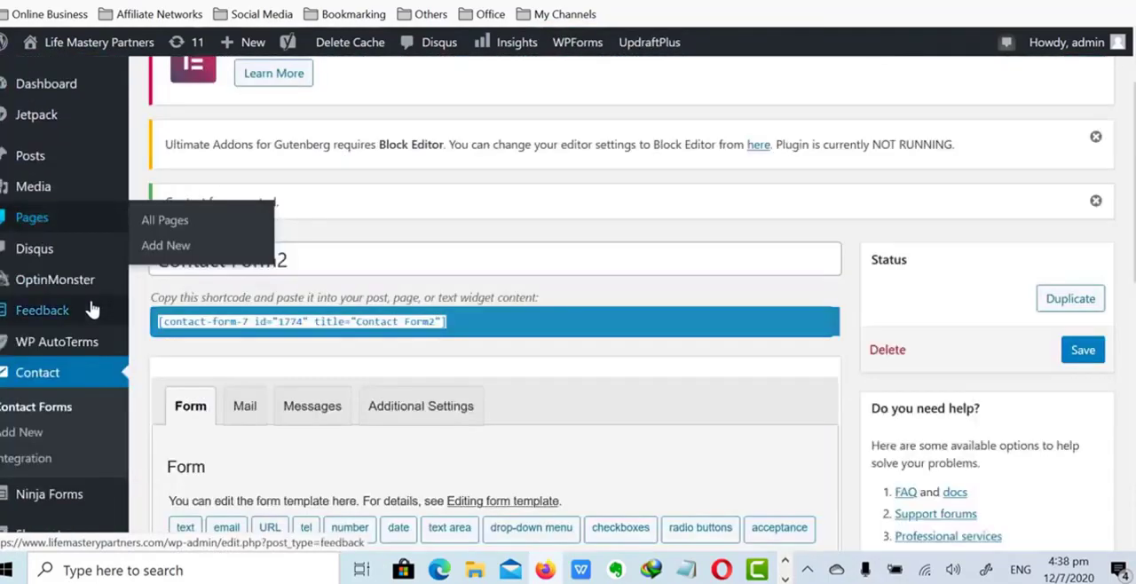
{"action": "left_click", "coordinate": [35, 218]}
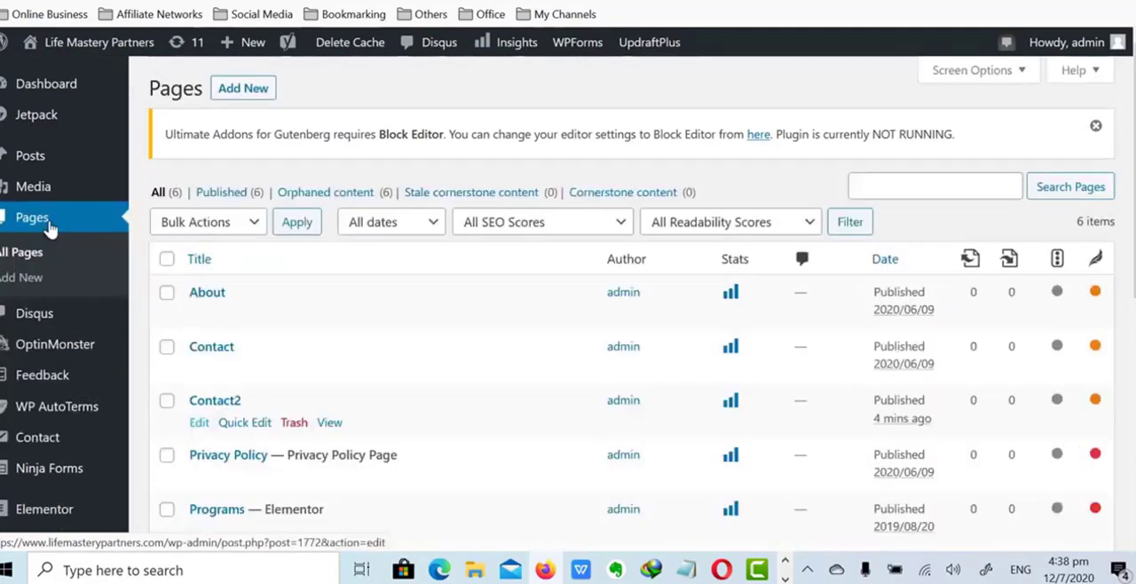
{"action": "left_click", "coordinate": [199, 426]}
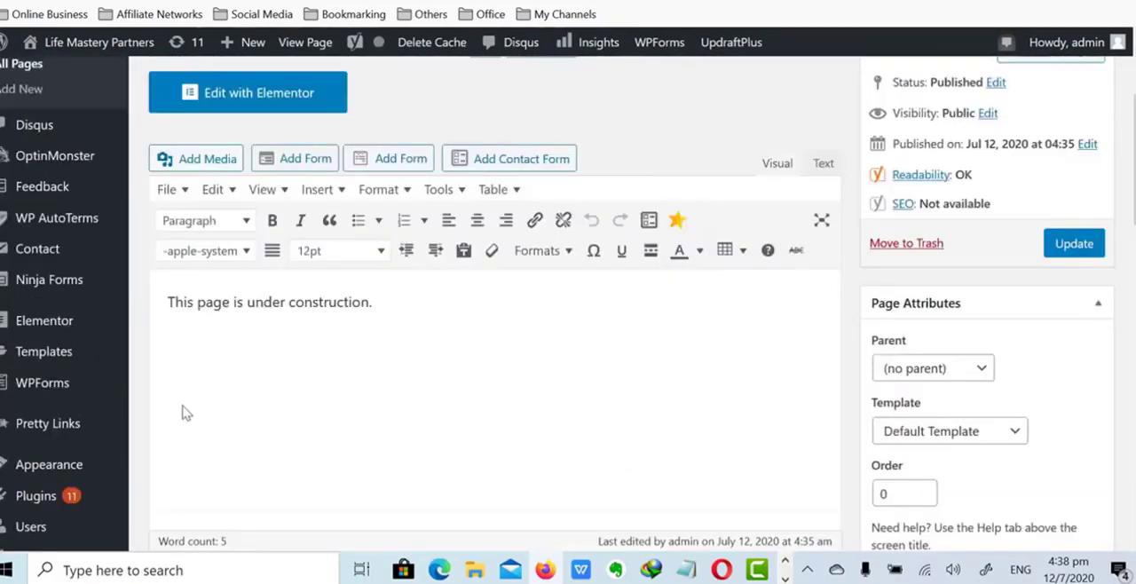
- Replace the Contact2 page's body text with the copied Contact Form2 shortcode and update the page
{"action": "left_click_drag", "start_coordinate": [375, 302], "coordinate": [114, 300]}
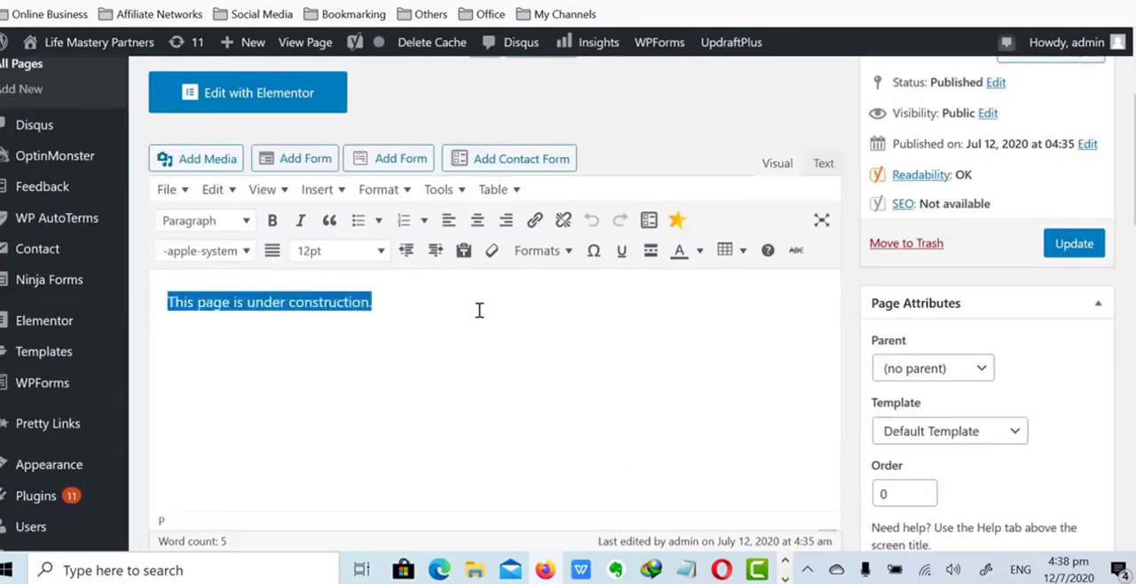
{"action": "key", "text": "ctrl+v"}
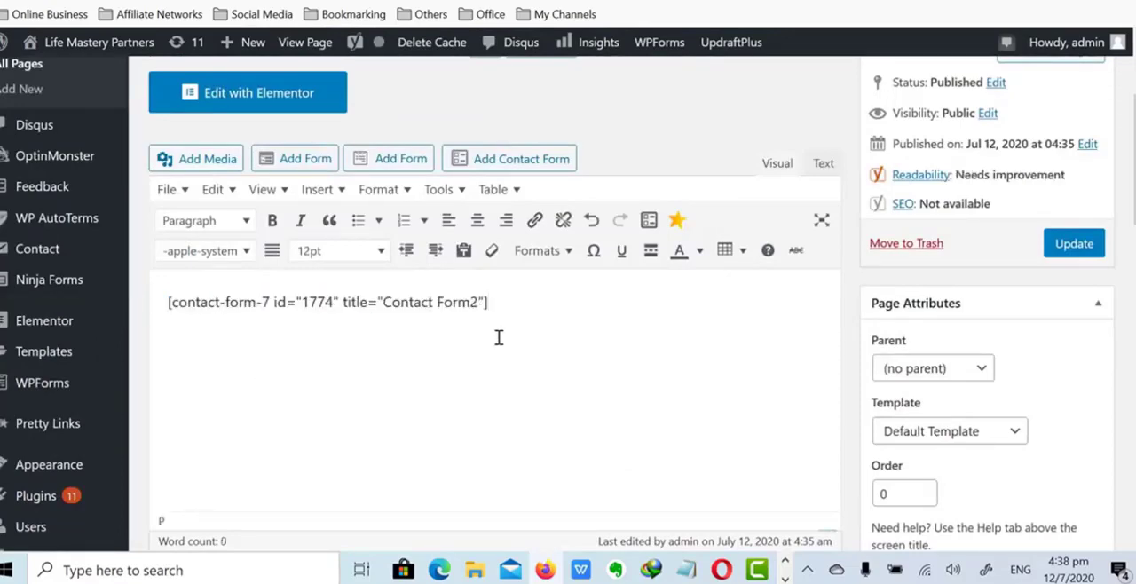
{"action": "left_click", "coordinate": [1081, 249]}
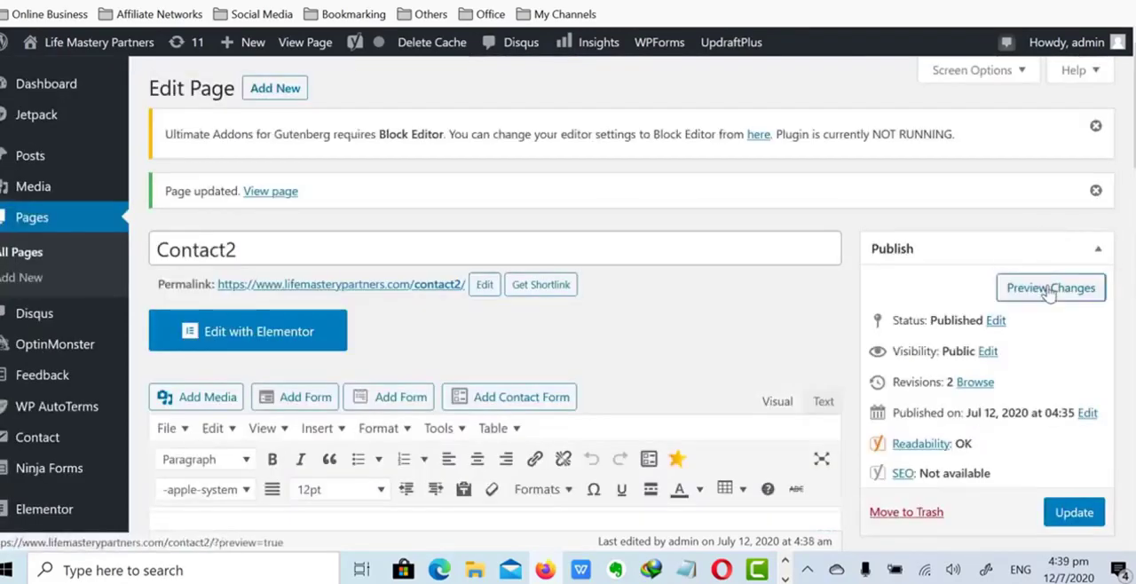
- Preview the Contact2 page and check the fields of its contact form
{"action": "left_click", "coordinate": [1050, 289]}
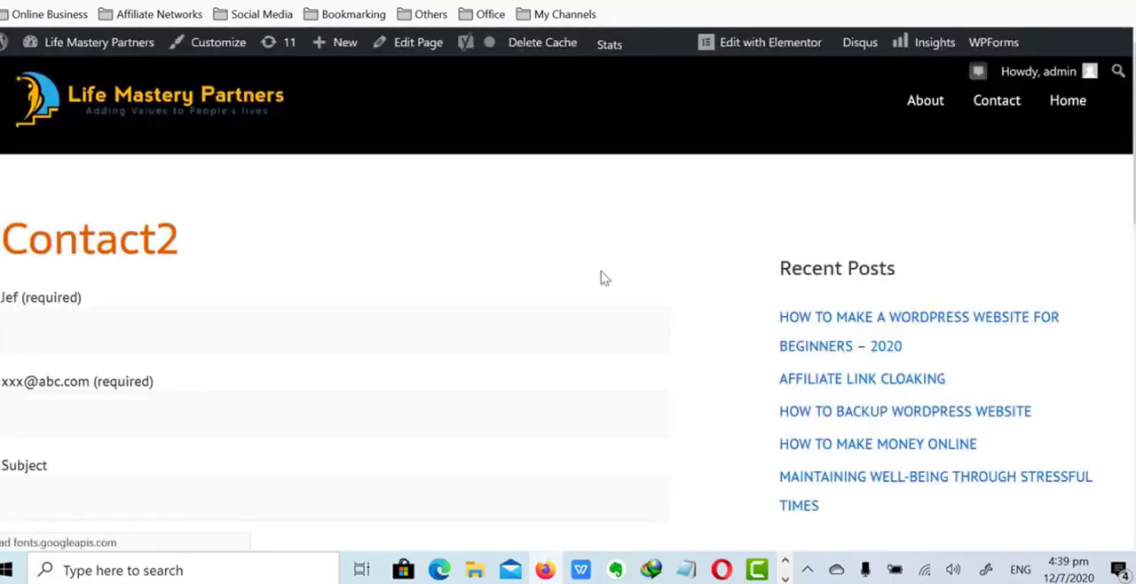
{"action": "scroll", "coordinate": [319, 301], "scroll_direction": "down", "scroll_amount": 2}
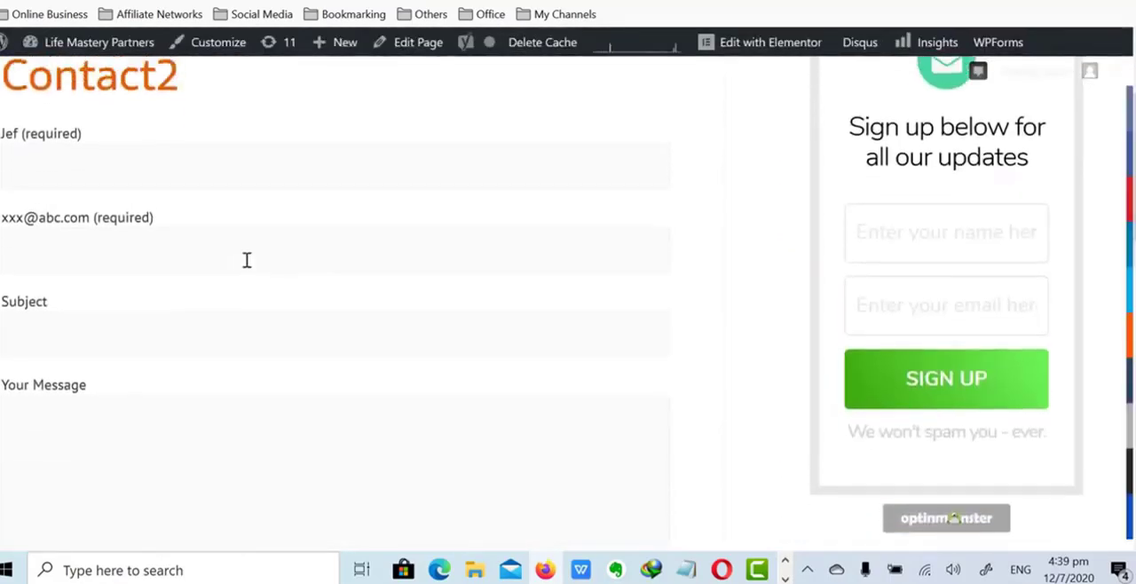
{"action": "scroll", "coordinate": [249, 261], "scroll_direction": "up", "scroll_amount": 1}
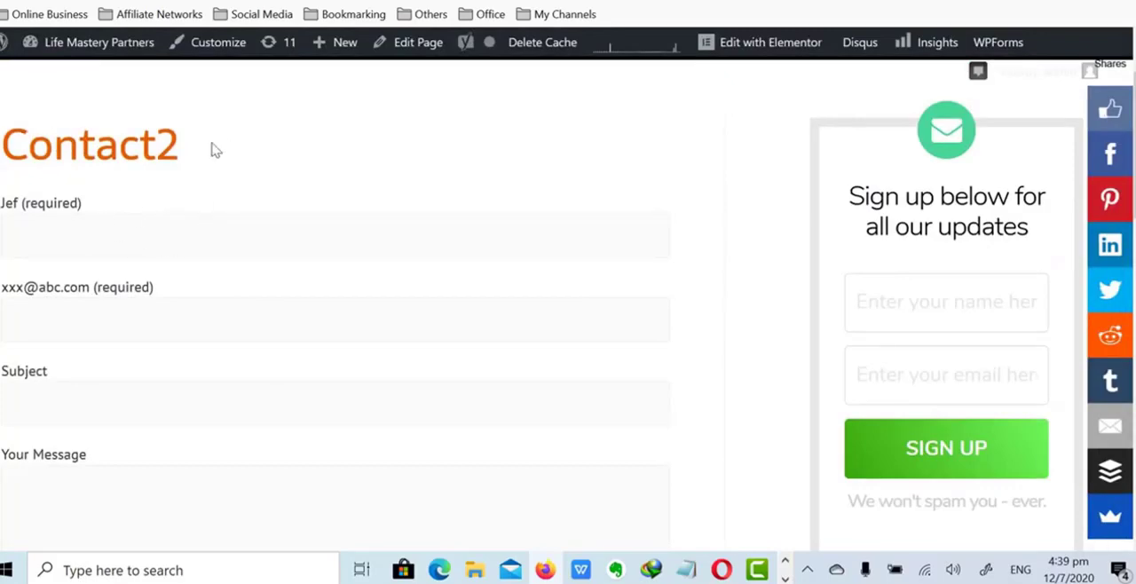
{"action": "scroll", "coordinate": [213, 151], "scroll_direction": "down", "scroll_amount": 5}
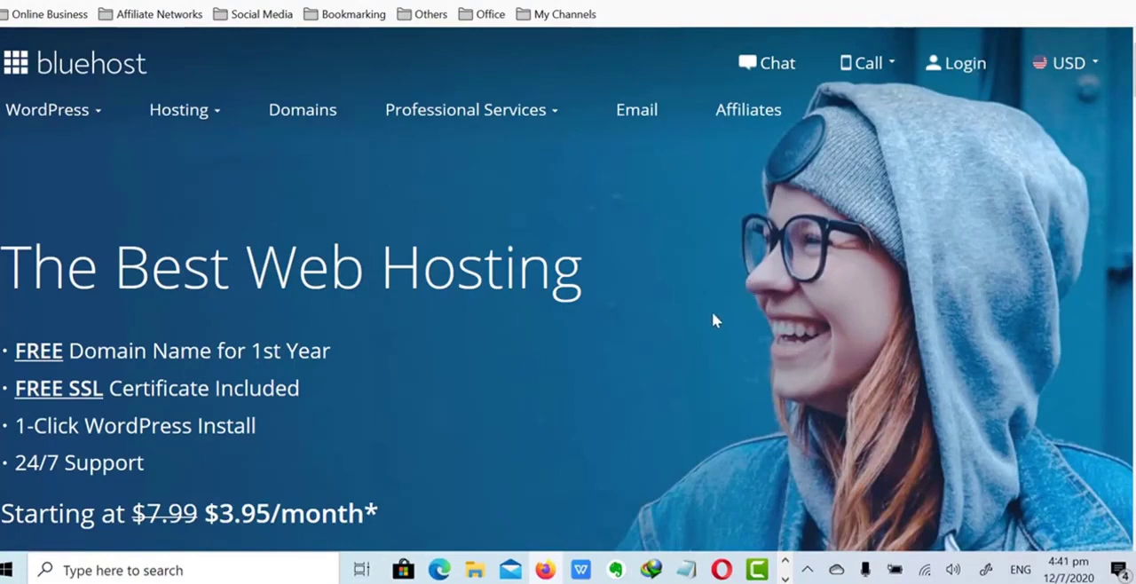
- Open the Bluehost support chat and submit the existing customer's name and domain
{"action": "left_click", "coordinate": [775, 71]}
{"action": "left_click", "coordinate": [119, 147]}
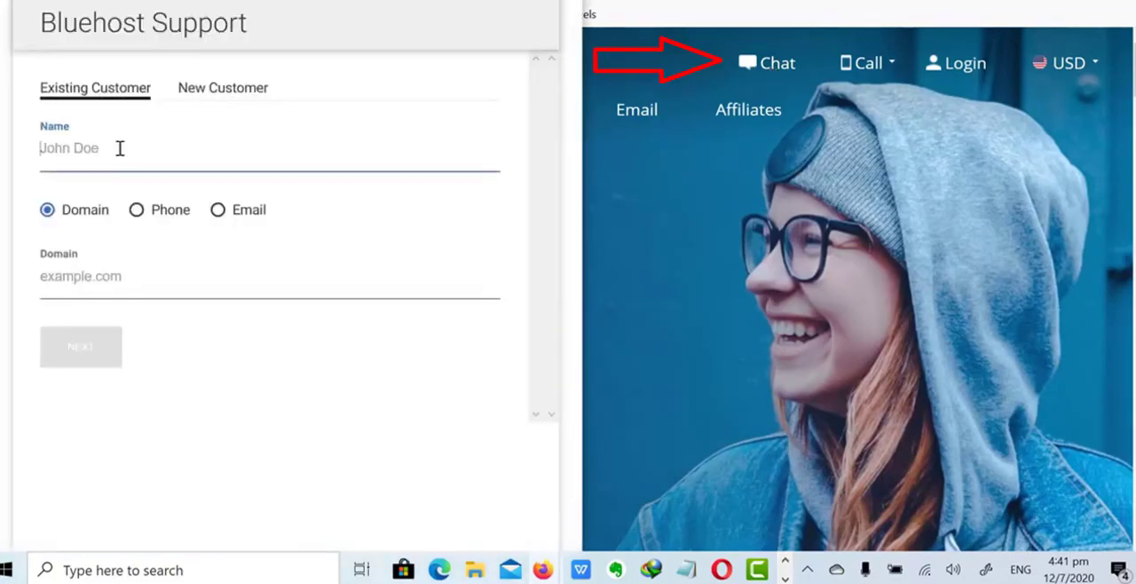
{"action": "type", "text": "Jef"}
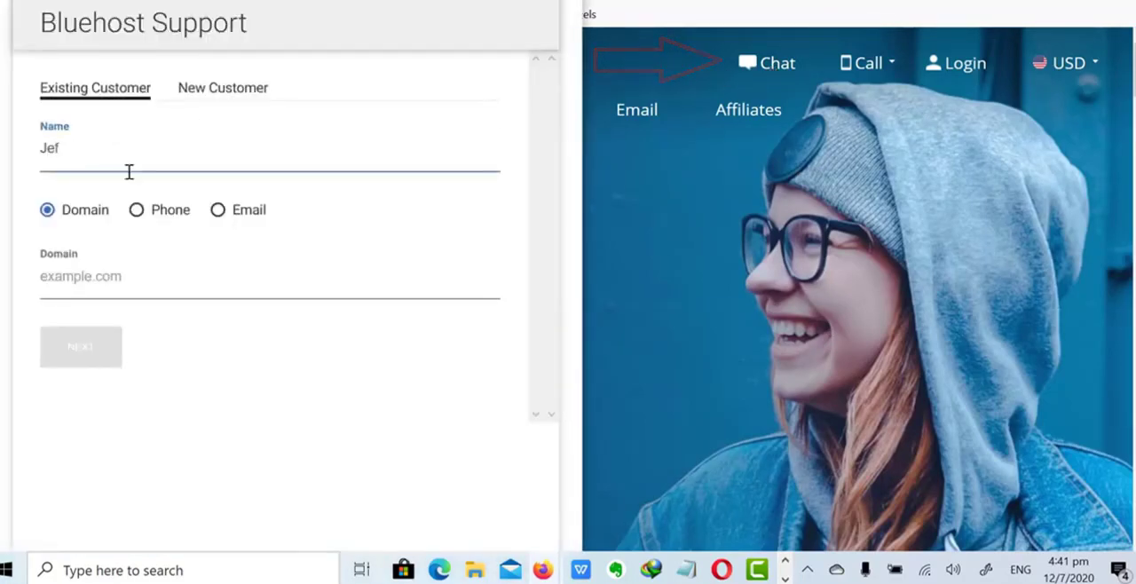
{"action": "left_click", "coordinate": [118, 276]}
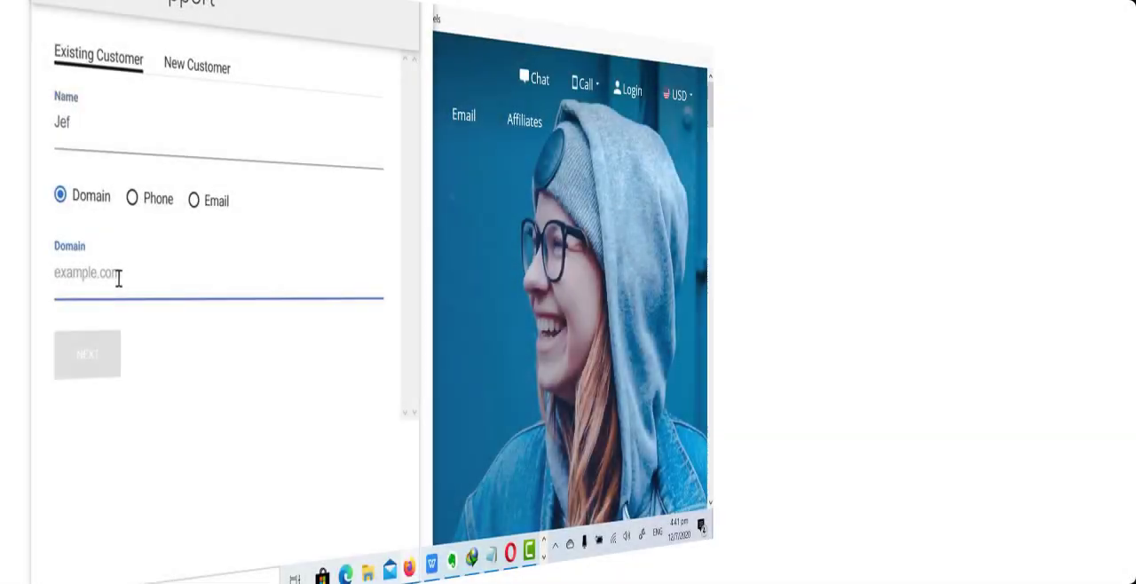
{"action": "type", "text": "projechealthmasterypartners.com"}
{"action": "left_click", "coordinate": [102, 356]}
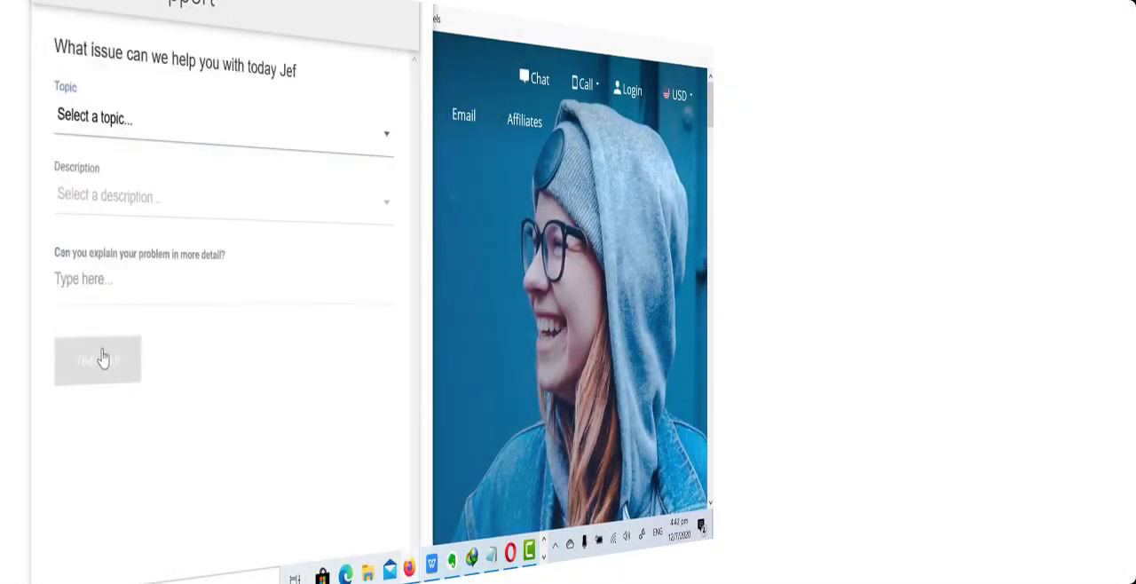
- Set the support request's topic to Tech Support and its description to Website Issues
{"action": "left_click", "coordinate": [112, 123]}
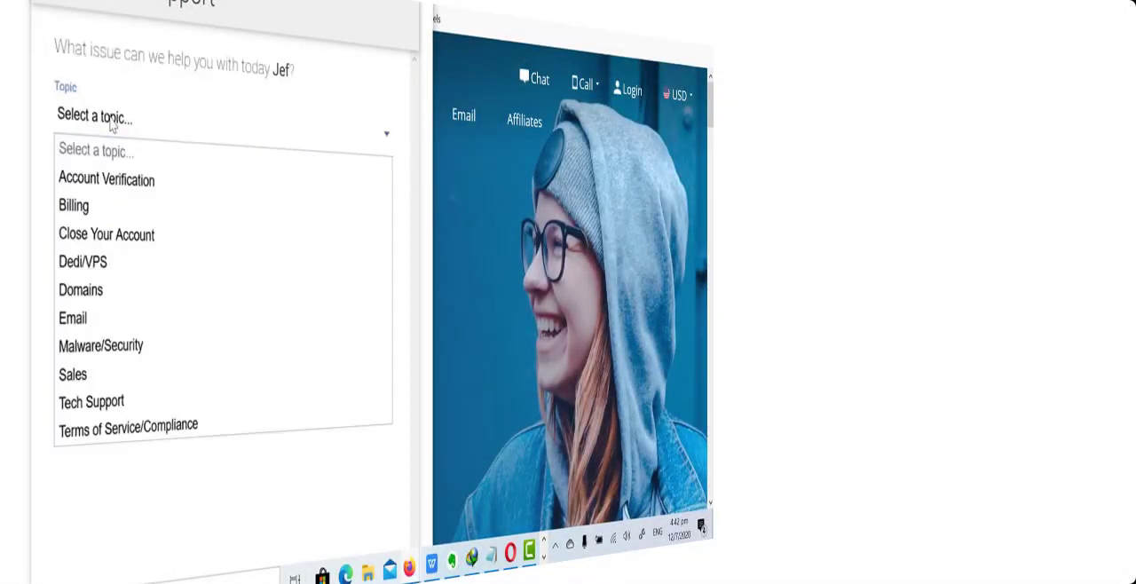
{"action": "left_click", "coordinate": [201, 213]}
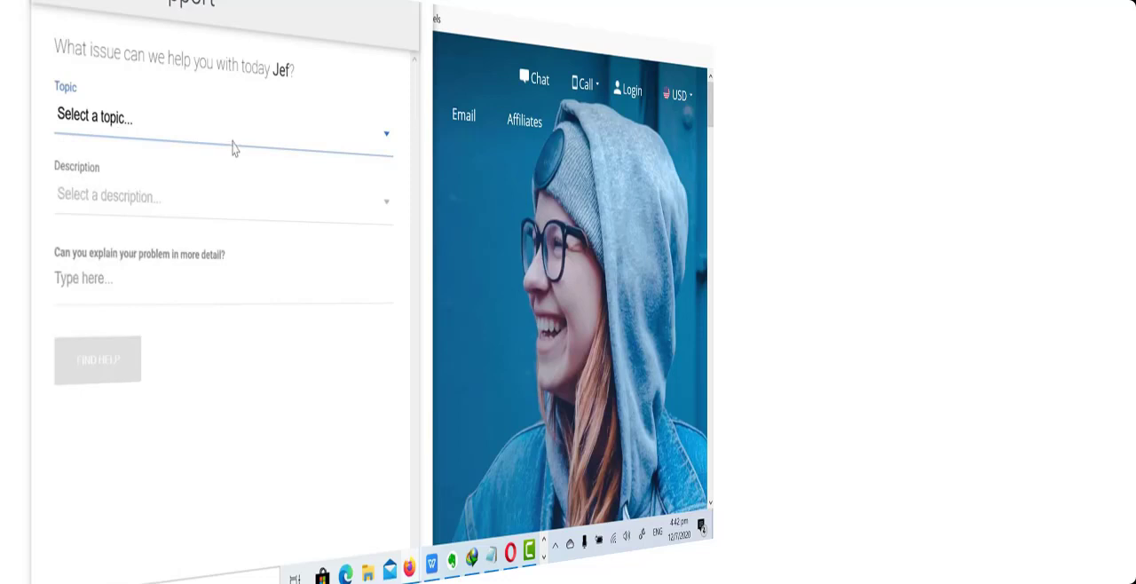
{"action": "left_click", "coordinate": [186, 132]}
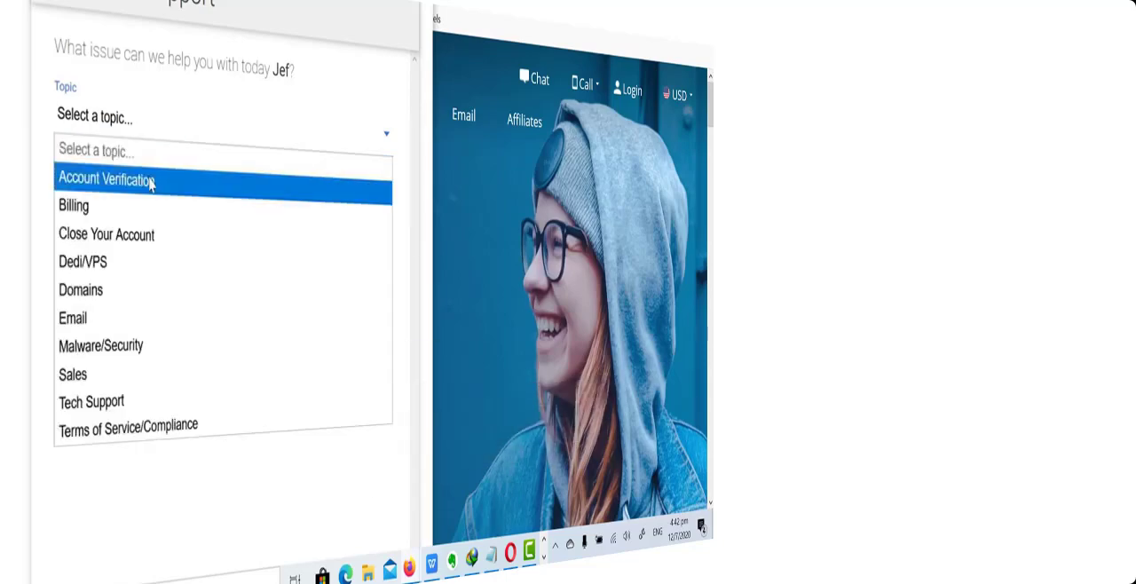
{"action": "left_click", "coordinate": [106, 403]}
{"action": "left_click", "coordinate": [154, 206]}
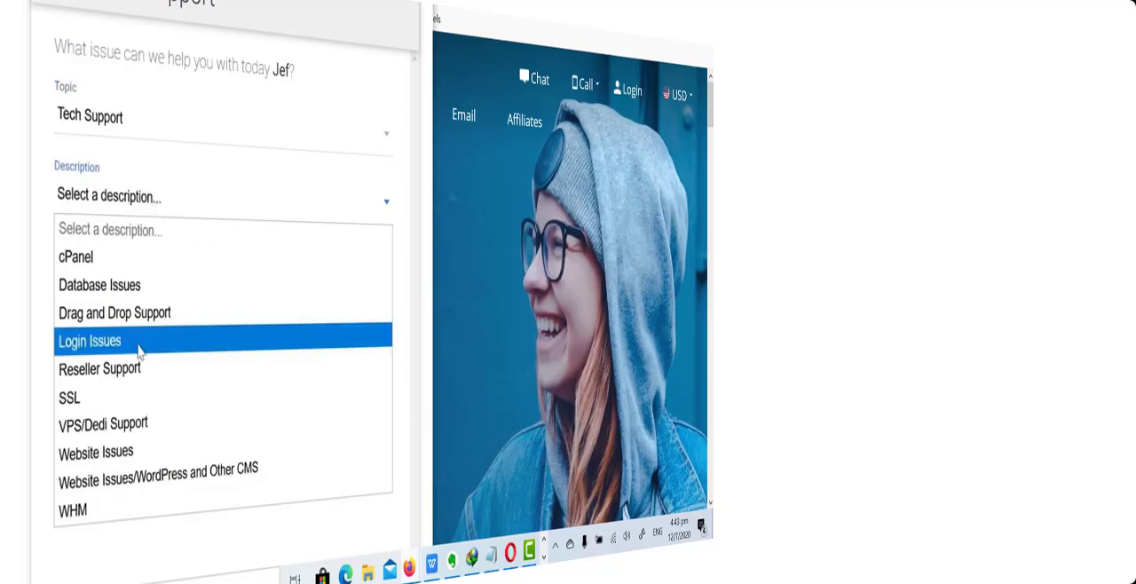
{"action": "left_click", "coordinate": [111, 451]}
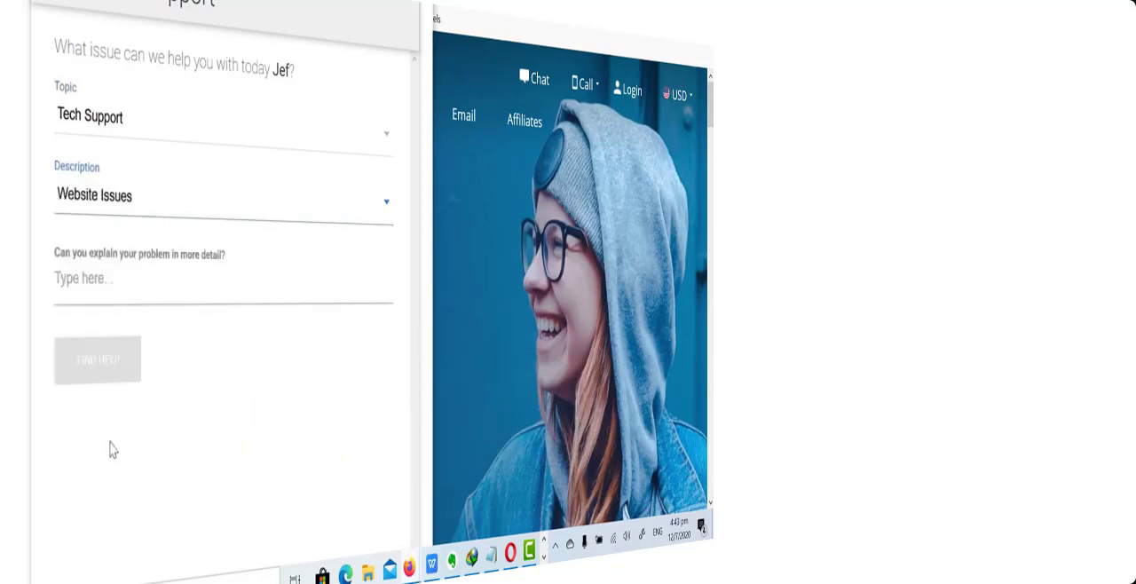
- Describe the problem as "Need wordpress login", submit the help request and start the chat
{"action": "left_click", "coordinate": [157, 294]}
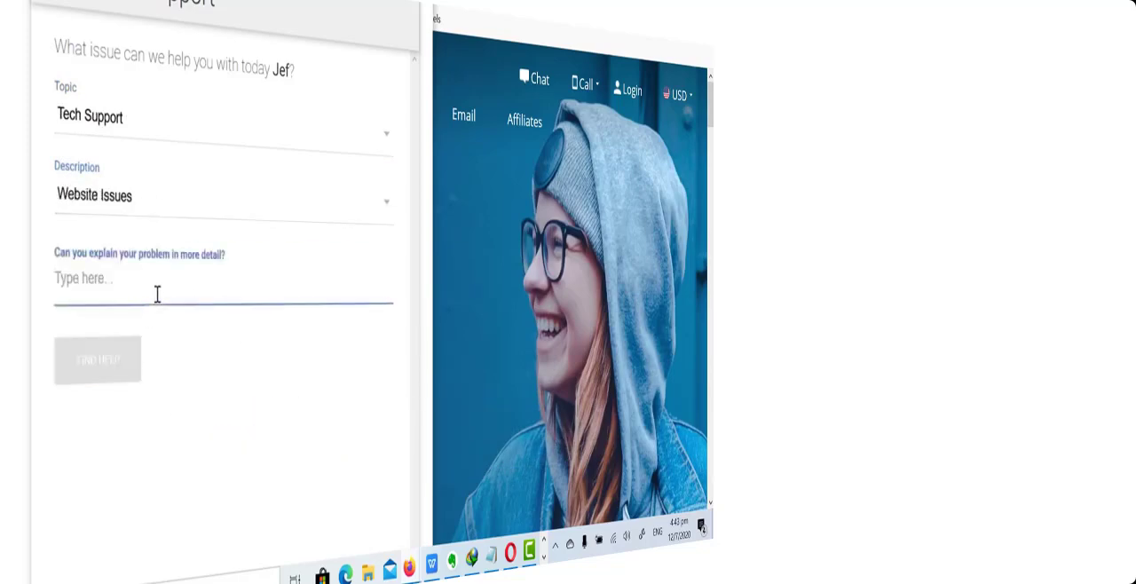
{"action": "type", "text": "Need "}
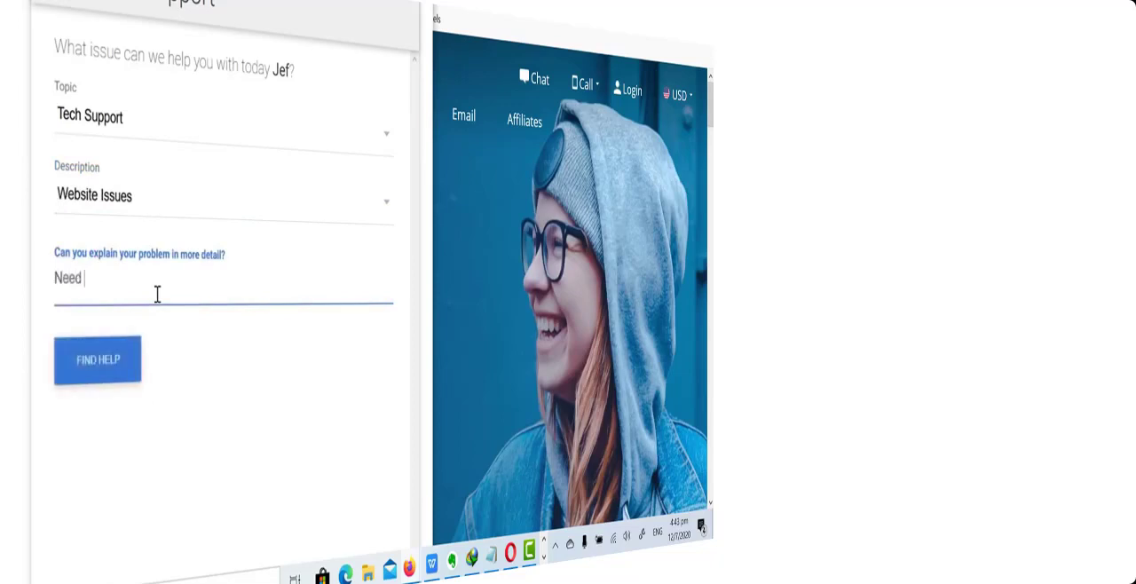
{"action": "type", "text": "wordpress login"}
{"action": "left_click", "coordinate": [115, 366]}
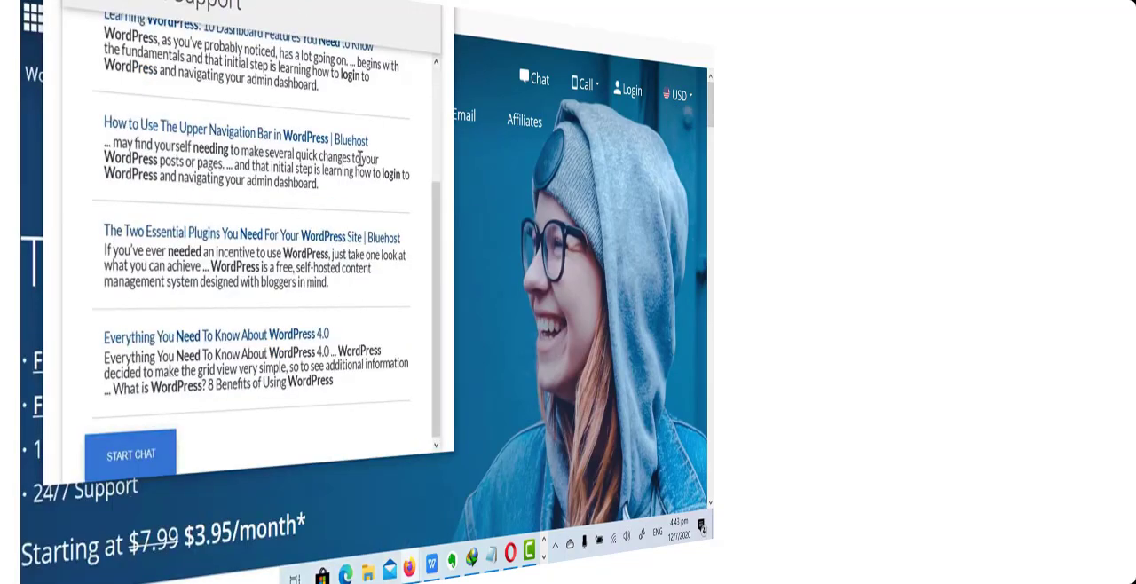
{"action": "left_click", "coordinate": [129, 458]}
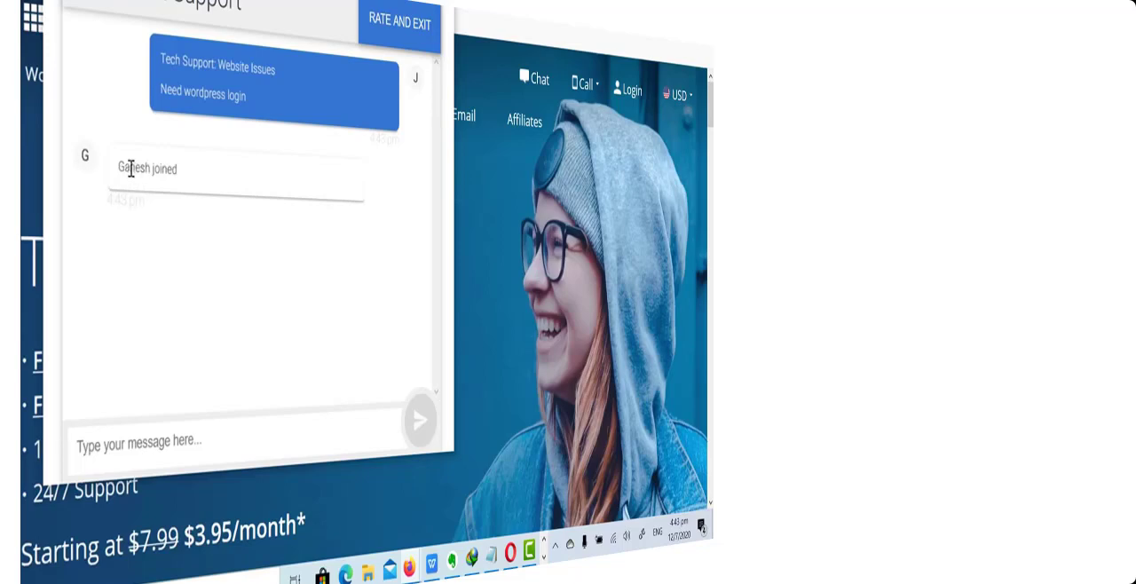
- Send the support agent a short greeting, followed by the message "I need wordpress credentials"
{"action": "left_click", "coordinate": [160, 449]}
{"action": "type", "text": "Hi I"}
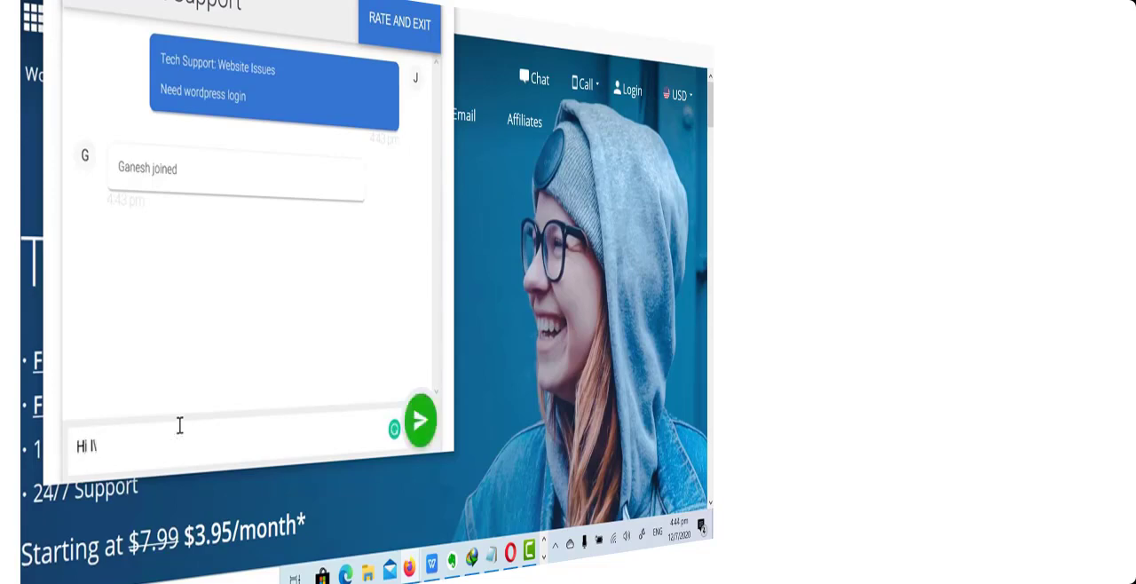
{"action": "key", "text": "BackSpace"}
{"action": "key", "text": "BackSpace"}
{"action": "key", "text": "BackSpace"}
{"action": "key", "text": "BackSpace"}
{"action": "type", "text": "I nee"}
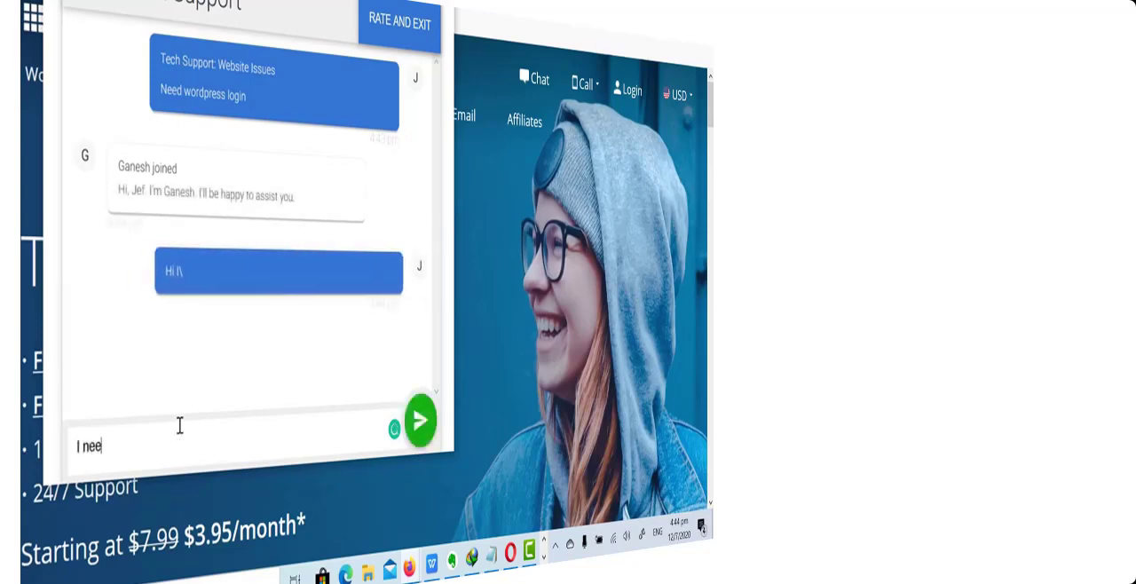
{"action": "type", "text": "d wordpress"}
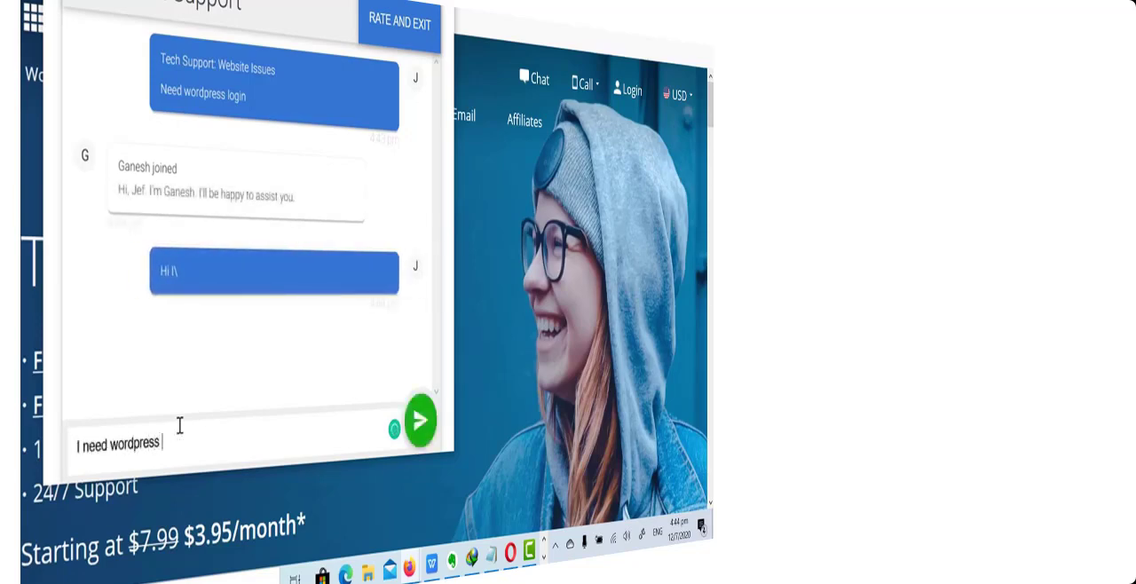
{"action": "type", "text": " credentials"}
{"action": "key", "text": "Return"}
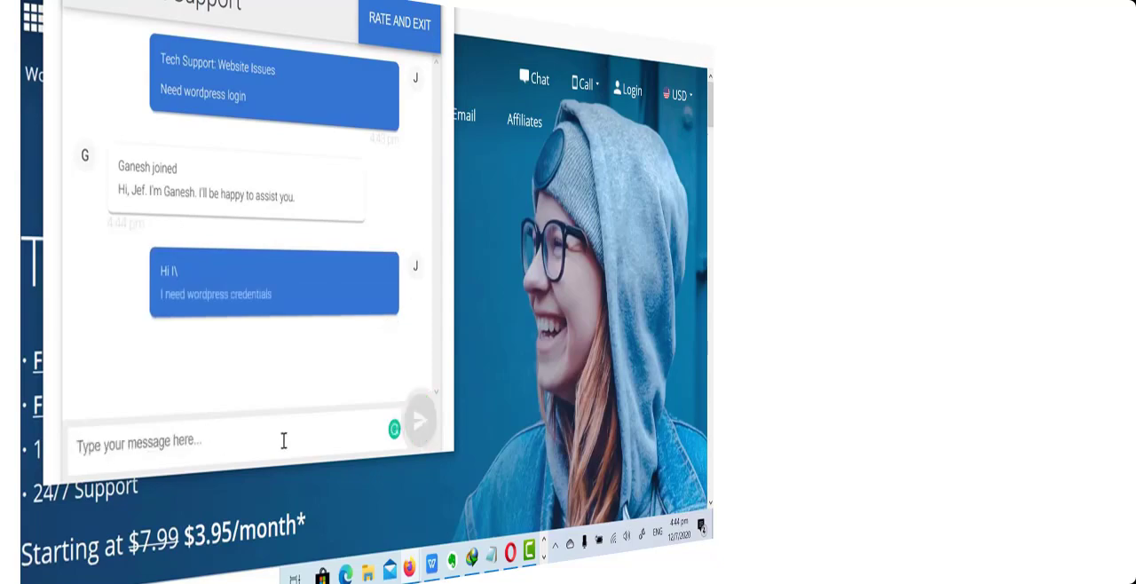